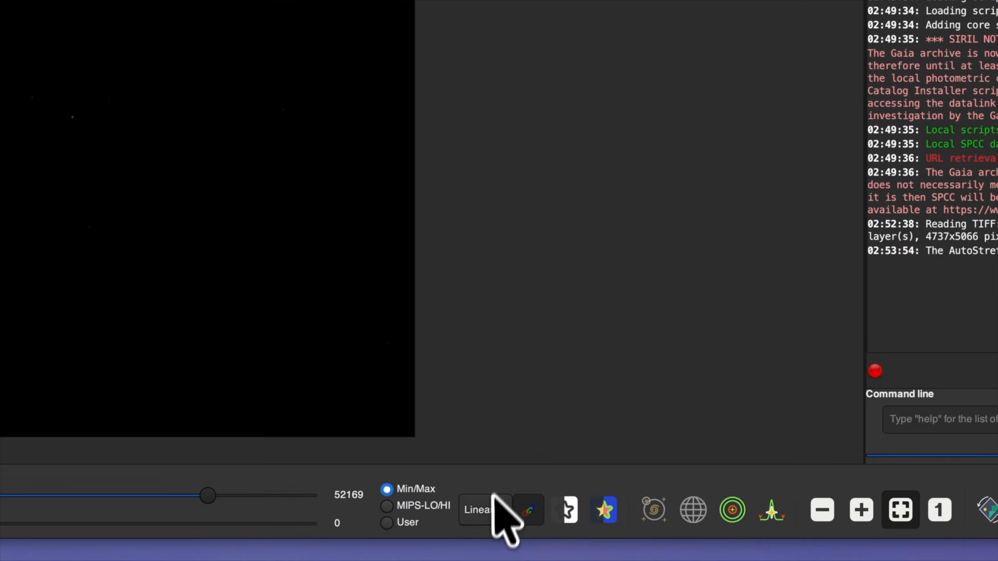
- Switch Siril's display mode from Linear to AutoStretch to reveal the nebula
{"action": "left_click", "coordinate": [493, 508]}
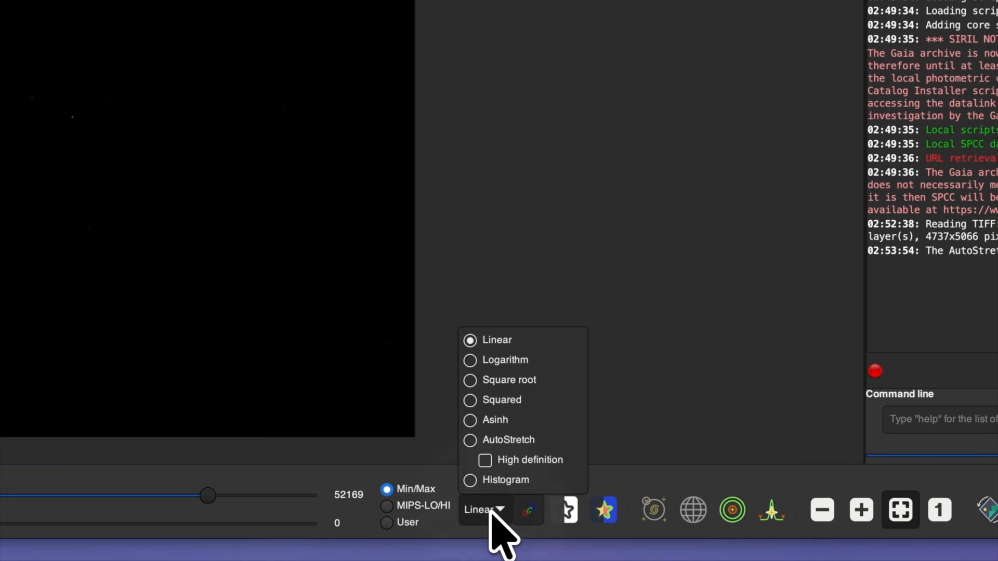
{"action": "left_click", "coordinate": [513, 440]}
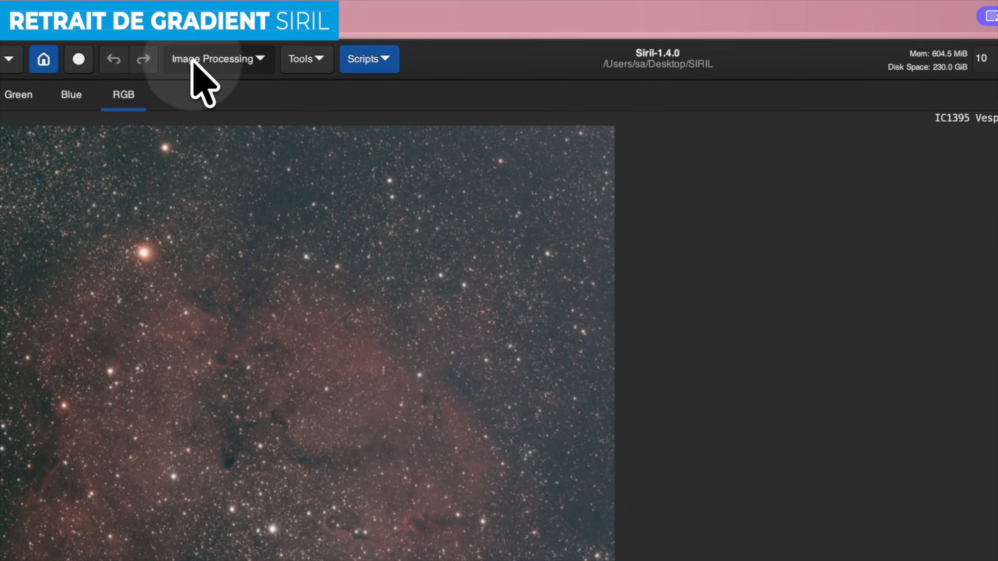
- Open Background Extraction from Image Processing and move its dialog off the image
{"action": "left_click", "coordinate": [192, 62]}
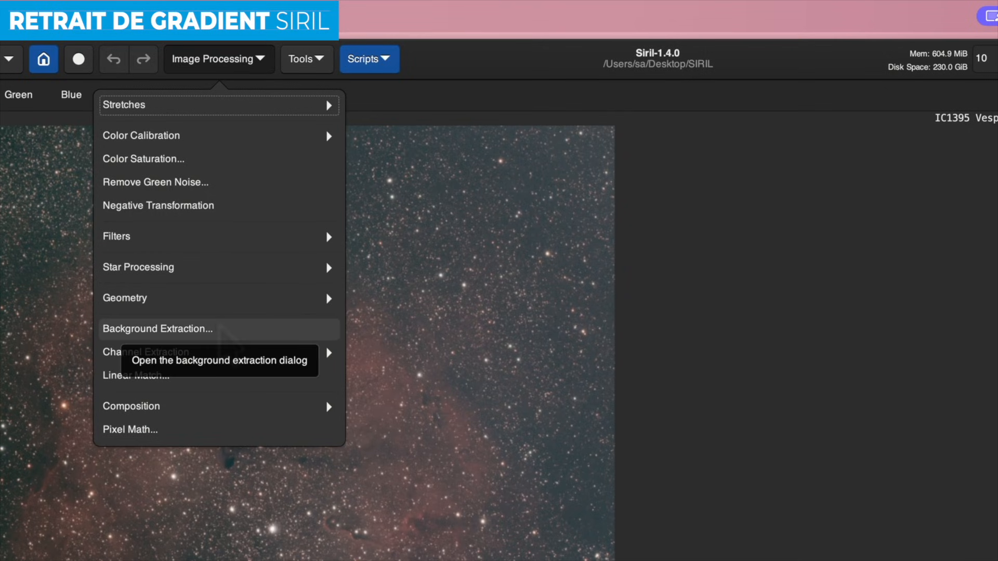
{"action": "left_click", "coordinate": [218, 327]}
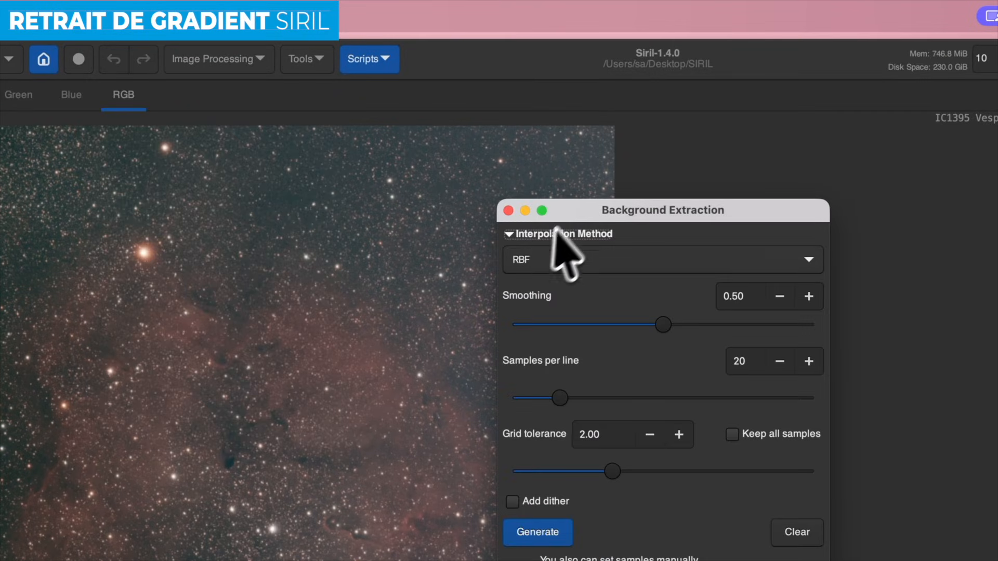
{"action": "left_click_drag", "start_coordinate": [574, 213], "coordinate": [697, 202]}
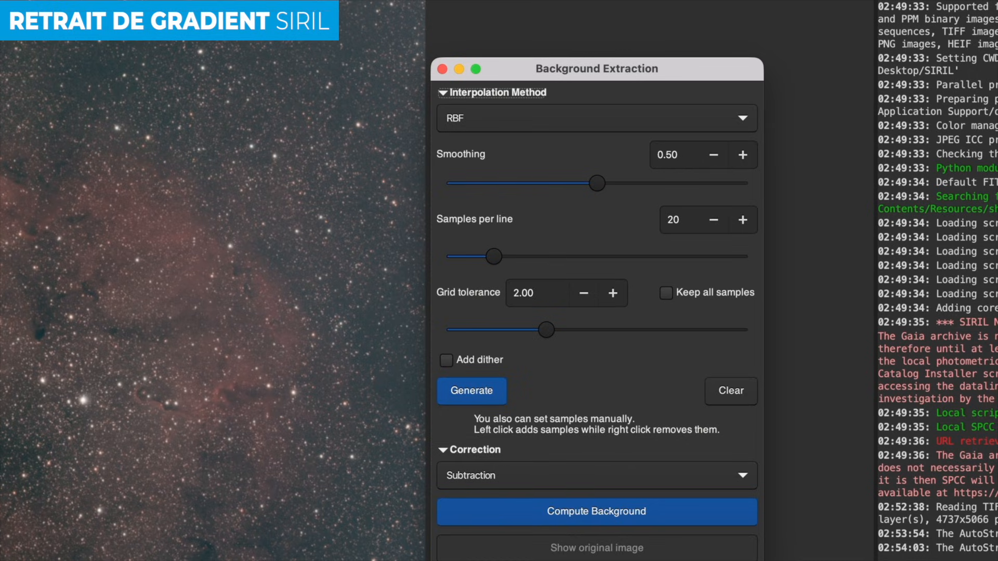
- Set Polynomial interpolation with degree order 1 and dither, then generate sample points
{"action": "left_click", "coordinate": [538, 119]}
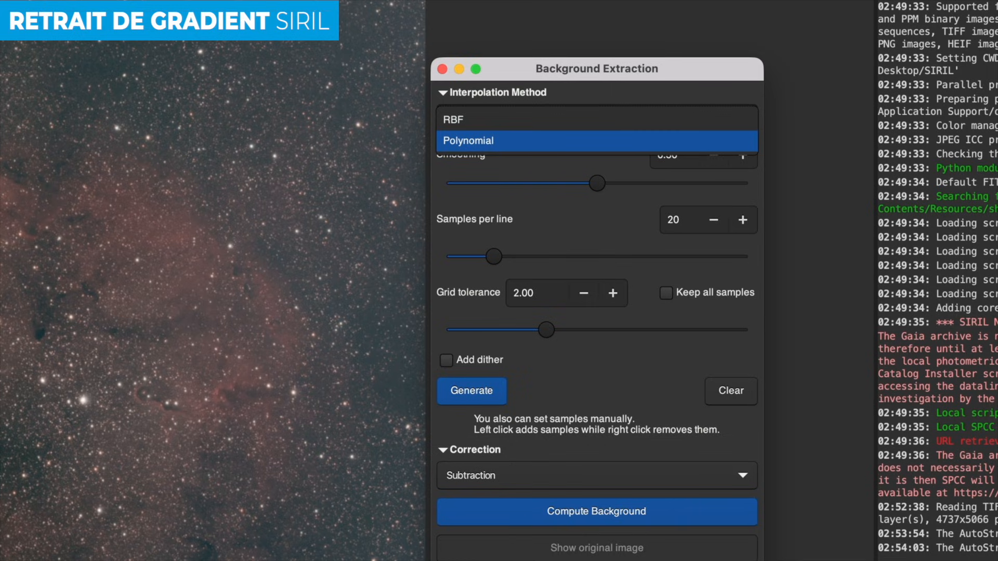
{"action": "left_click", "coordinate": [525, 143]}
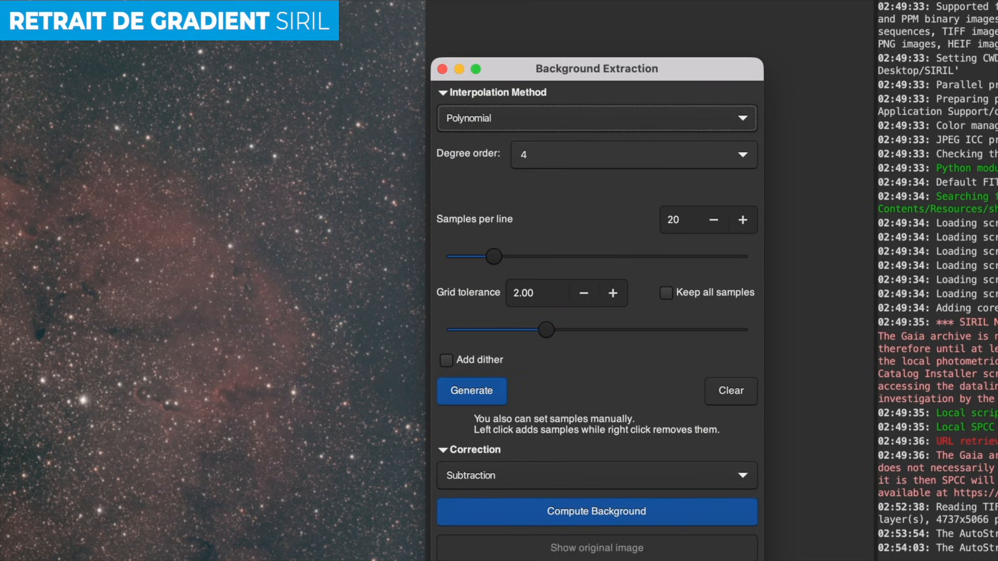
{"action": "left_click", "coordinate": [577, 160]}
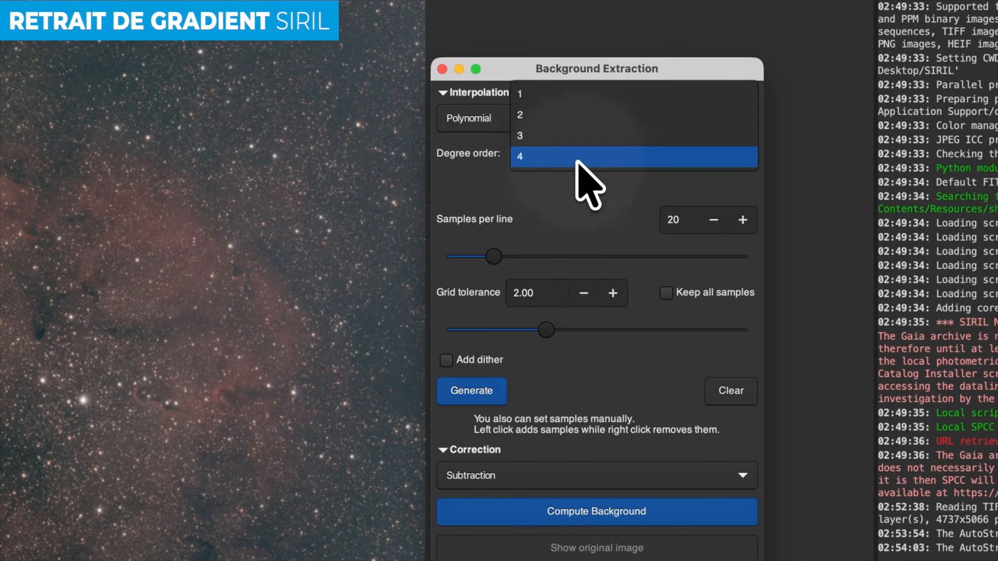
{"action": "left_click", "coordinate": [577, 98]}
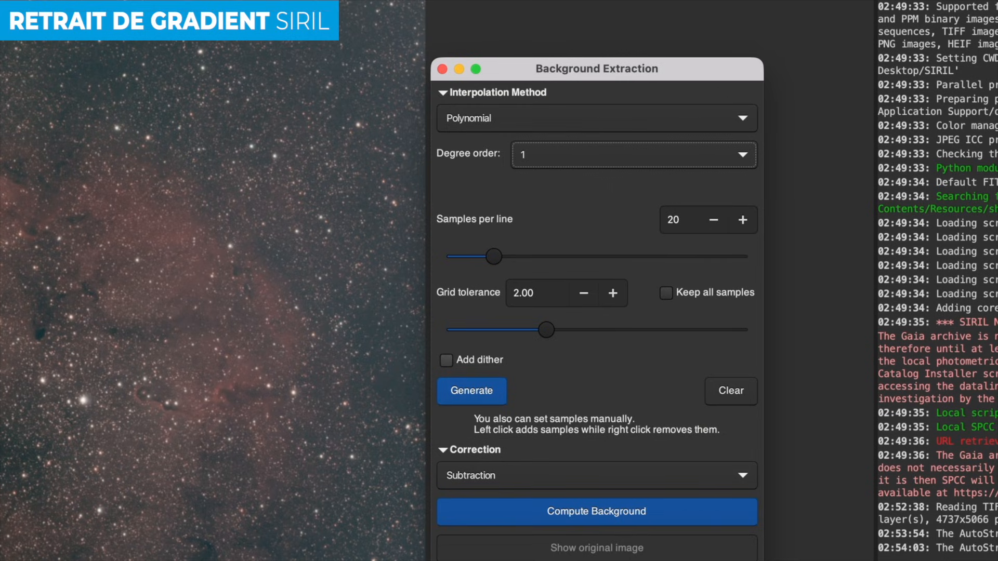
{"action": "left_click", "coordinate": [446, 359]}
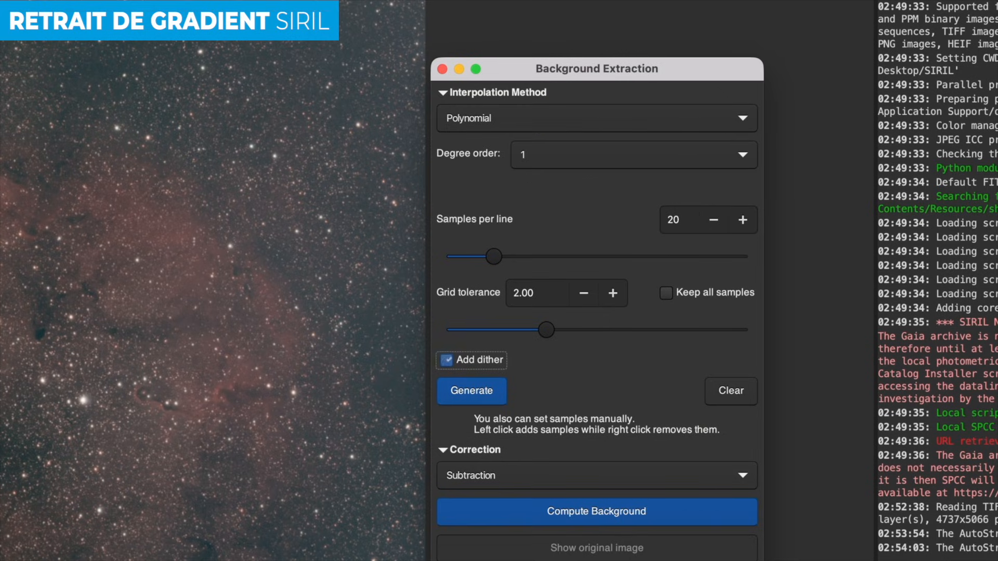
{"action": "left_click", "coordinate": [471, 391]}
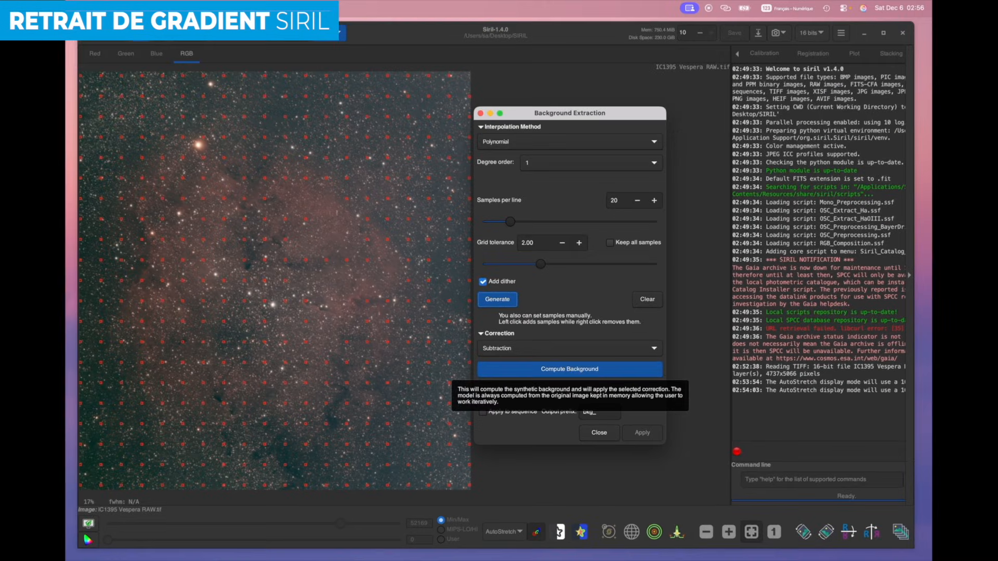
- Compute the background, compare against the original twice, then apply the correction
{"action": "left_click", "coordinate": [570, 369]}
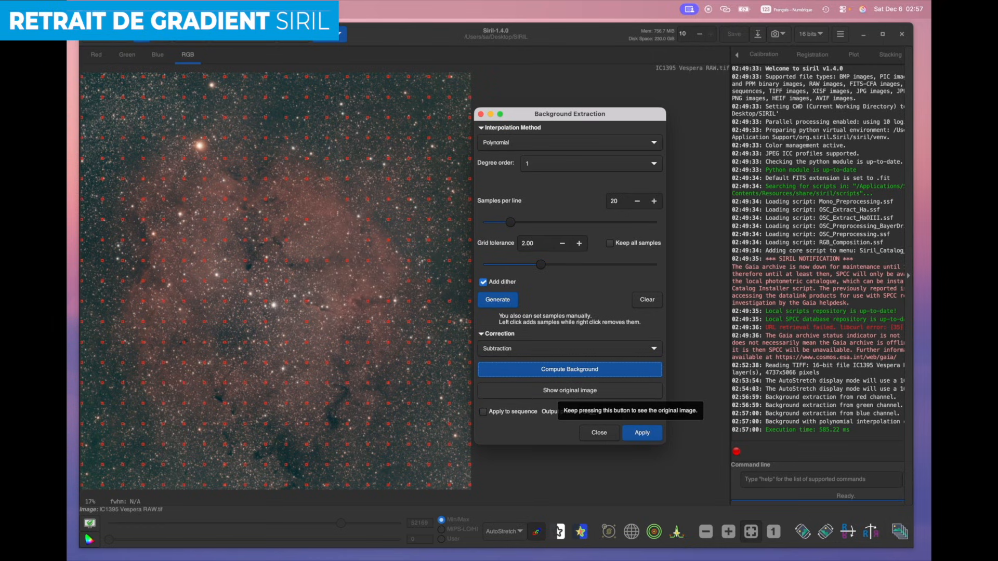
{"action": "left_click", "coordinate": [570, 390]}
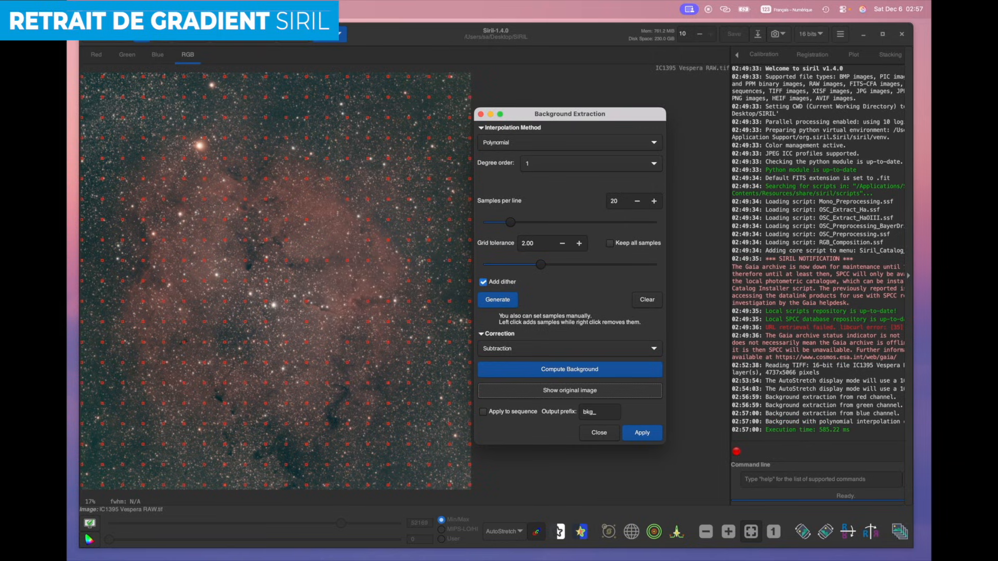
{"action": "left_click", "coordinate": [569, 390]}
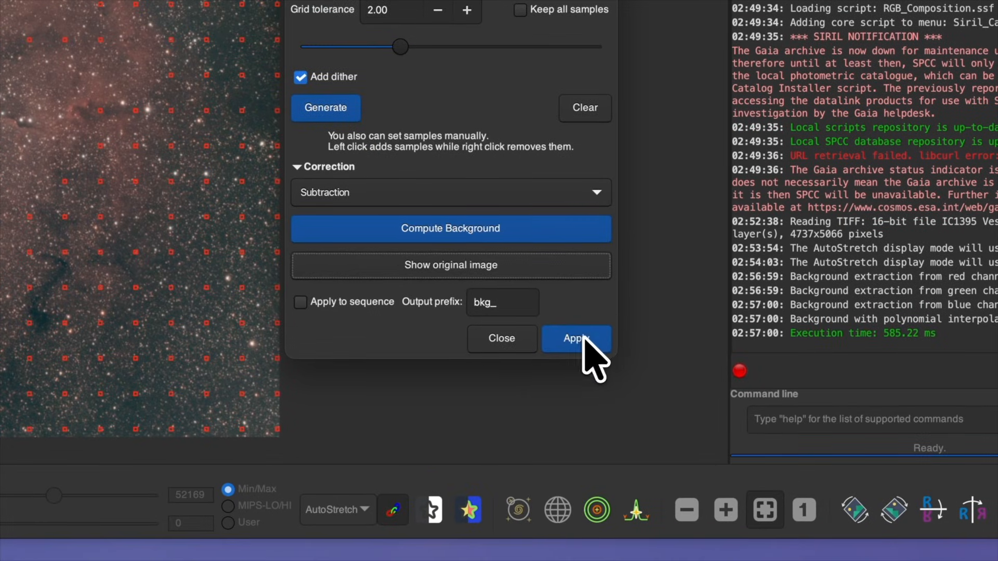
{"action": "left_click", "coordinate": [645, 433]}
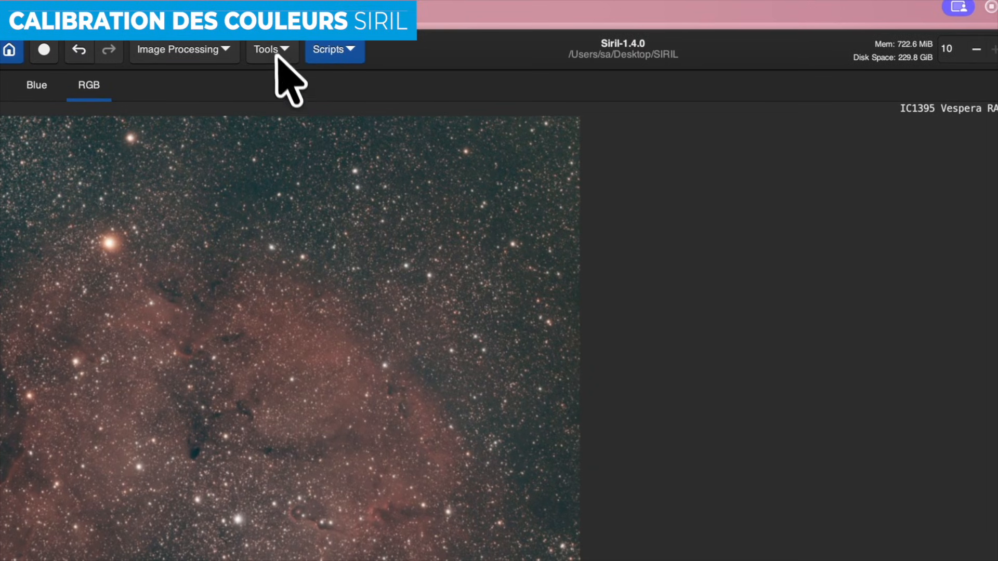
- Plate-solve the image in the Image Plate Solver using IC1396 as the search target
{"action": "left_click", "coordinate": [277, 57]}
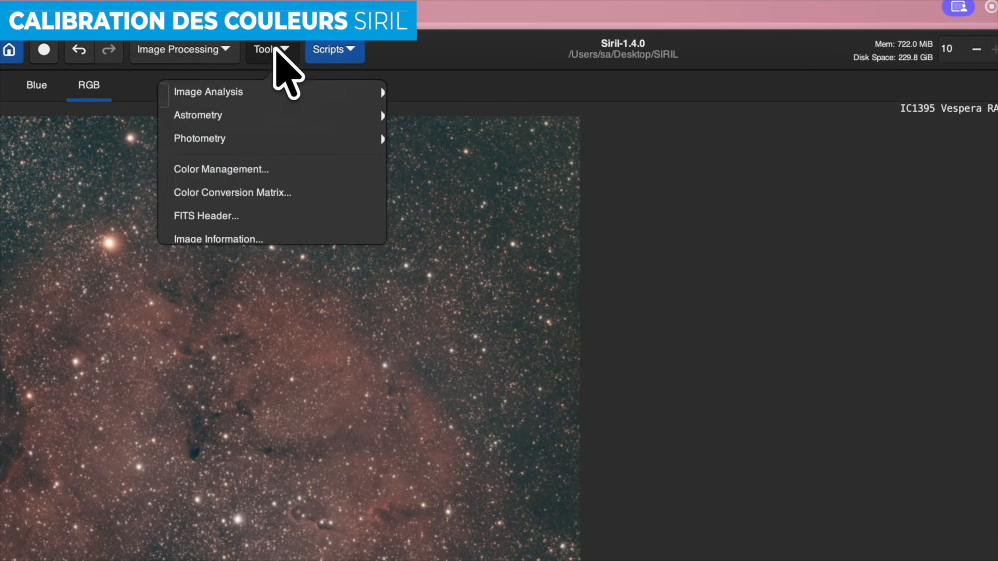
{"action": "left_click", "coordinate": [227, 114]}
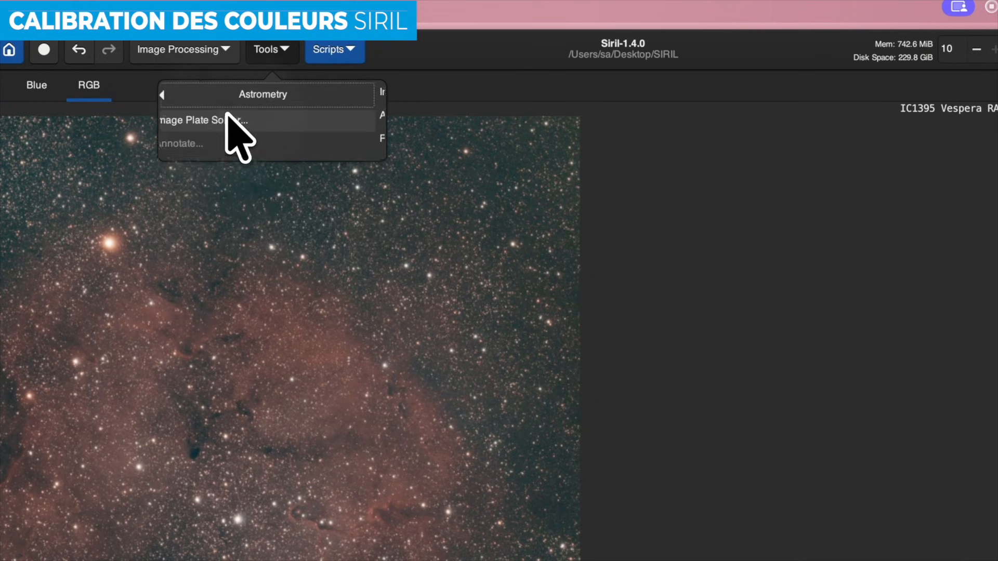
{"action": "left_click", "coordinate": [242, 119]}
{"action": "left_click", "coordinate": [455, 223]}
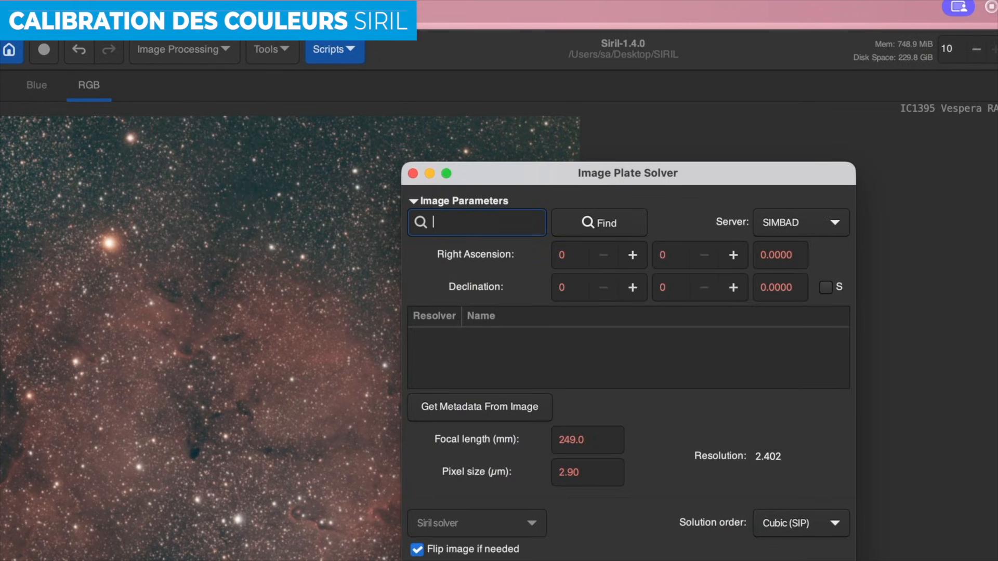
{"action": "type", "text": "IC1396"}
{"action": "left_click", "coordinate": [586, 220]}
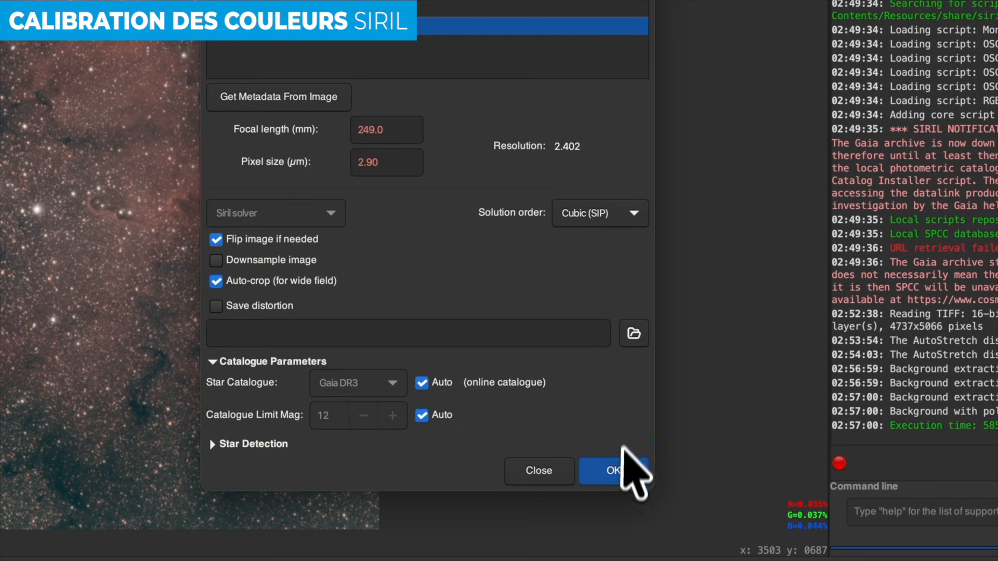
{"action": "left_click", "coordinate": [614, 470]}
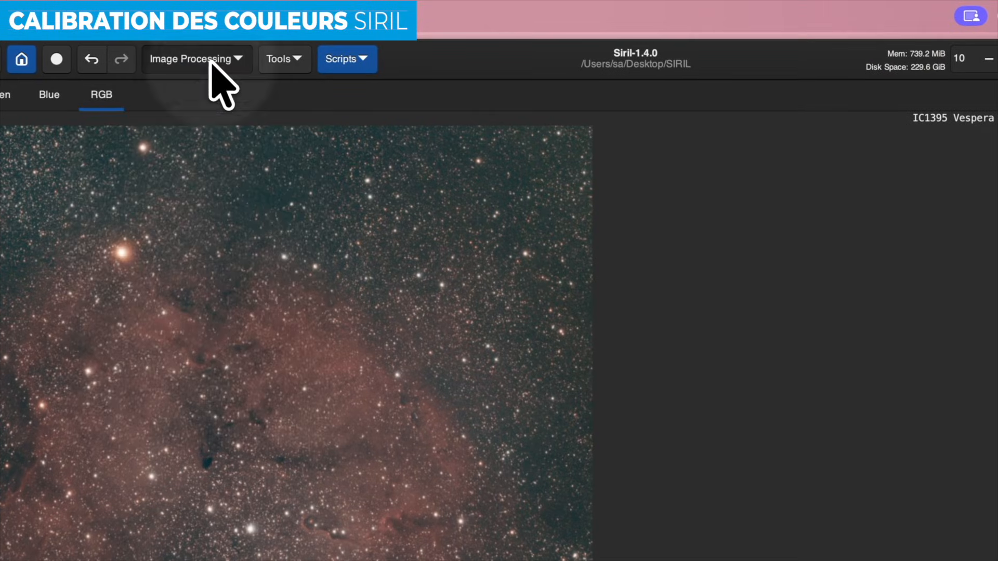
{"action": "left_click", "coordinate": [210, 60]}
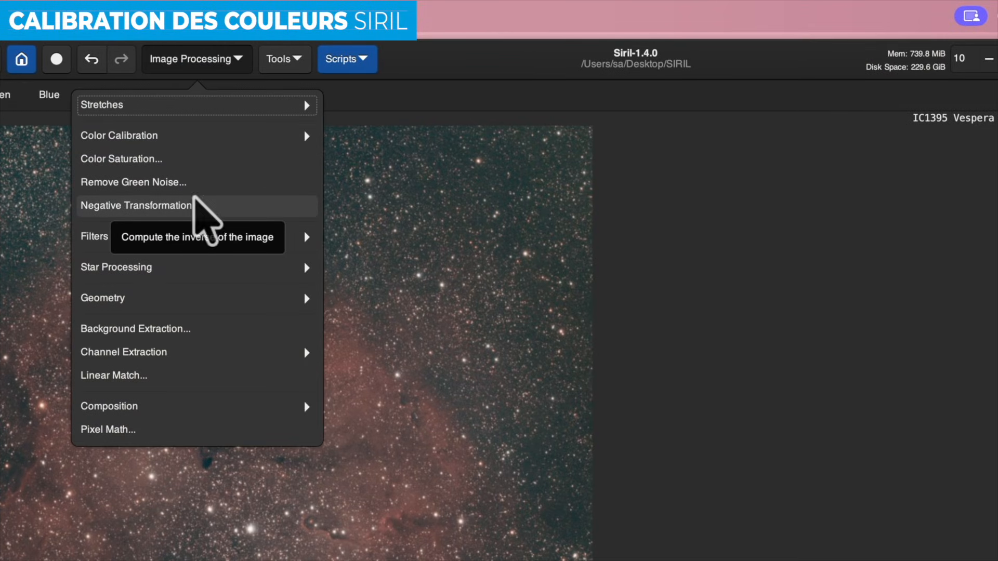
- Open Photometric Color Calibration, move it aside, and expand the Background Reference options
{"action": "left_click", "coordinate": [181, 138]}
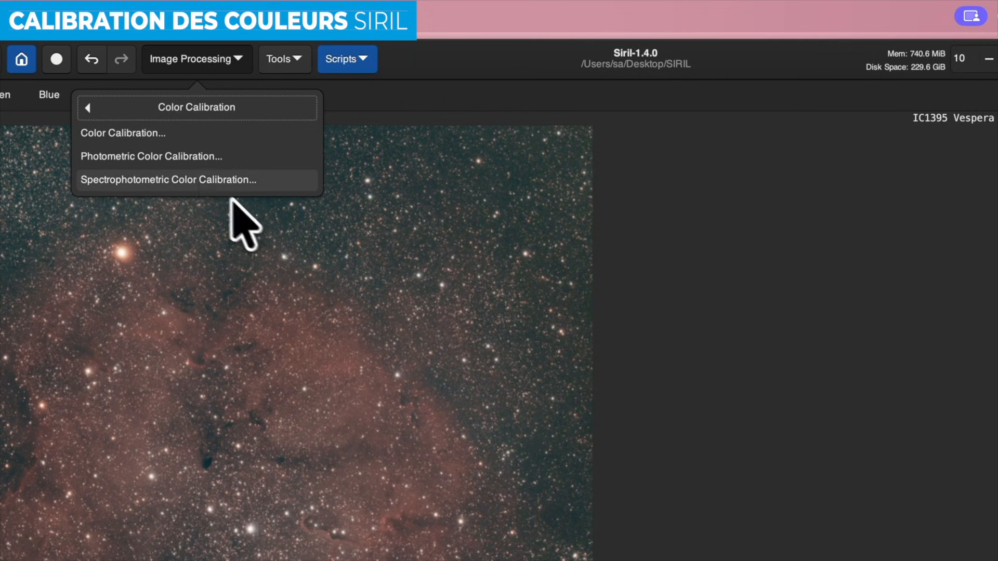
{"action": "left_click", "coordinate": [189, 160]}
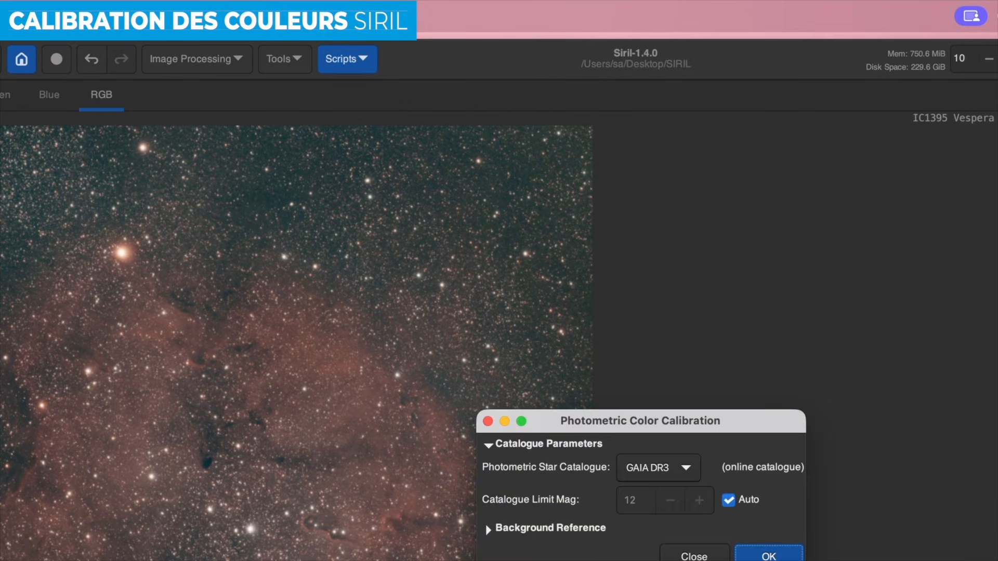
{"action": "left_click_drag", "start_coordinate": [588, 418], "coordinate": [706, 298]}
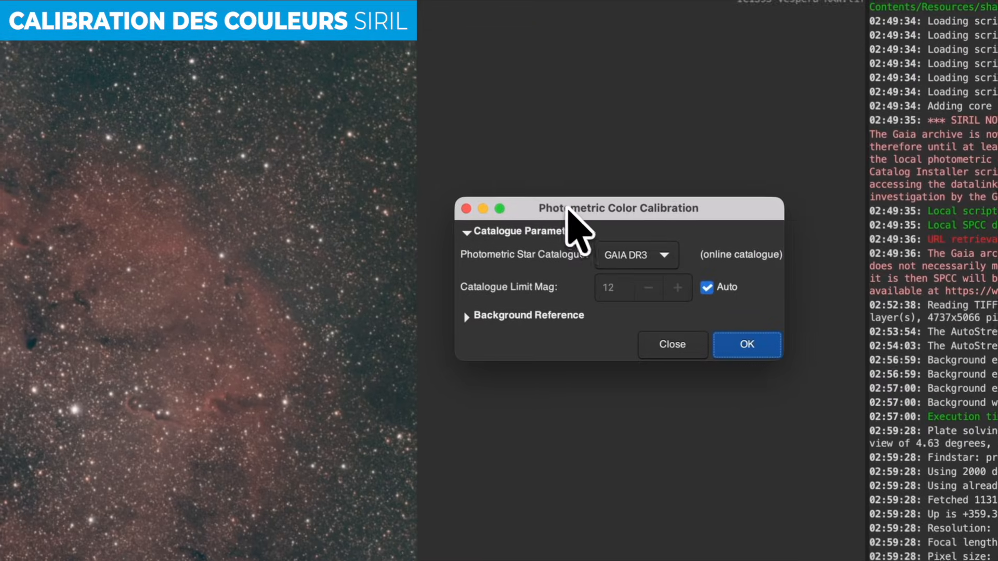
{"action": "left_click", "coordinate": [466, 315]}
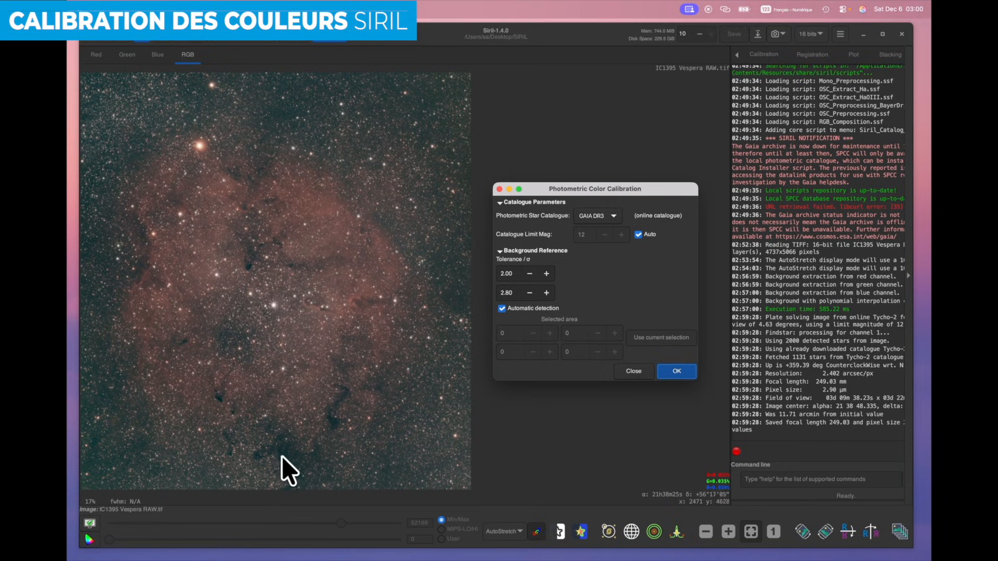
- At 100% view, select a star-poor patch of empty dark sky
{"action": "left_click", "coordinate": [773, 531]}
{"action": "left_click_drag", "start_coordinate": [453, 413], "coordinate": [346, 181]}
{"action": "left_click_drag", "start_coordinate": [432, 442], "coordinate": [333, 156]}
{"action": "left_click_drag", "start_coordinate": [381, 441], "coordinate": [312, 166]}
{"action": "left_click_drag", "start_coordinate": [352, 310], "coordinate": [317, 156]}
{"action": "left_click_drag", "start_coordinate": [431, 442], "coordinate": [322, 172]}
{"action": "left_click_drag", "start_coordinate": [416, 436], "coordinate": [291, 208]}
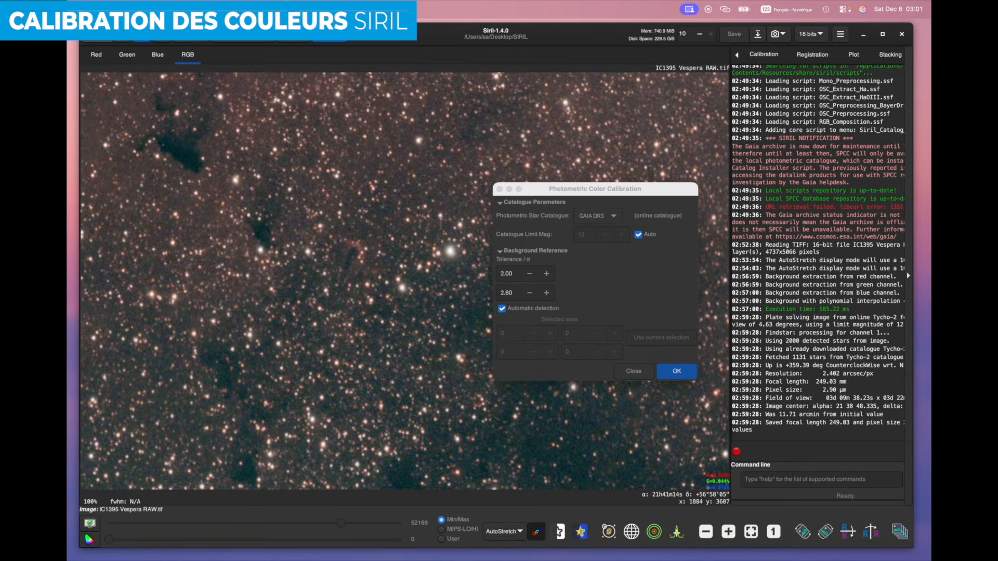
{"action": "left_click_drag", "start_coordinate": [321, 273], "coordinate": [208, 104]}
{"action": "left_click_drag", "start_coordinate": [312, 416], "coordinate": [229, 257]}
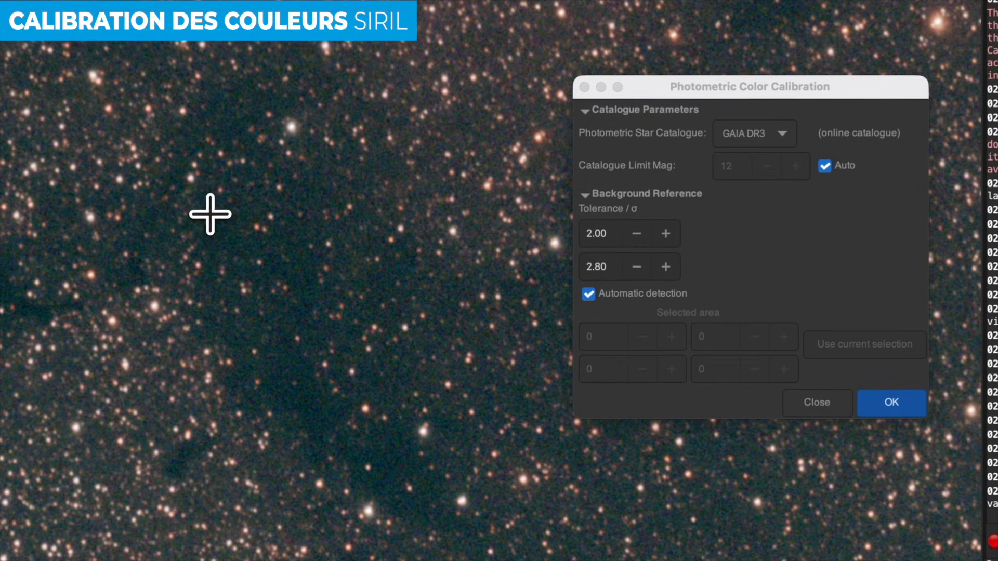
{"action": "left_click_drag", "start_coordinate": [282, 262], "coordinate": [380, 358]}
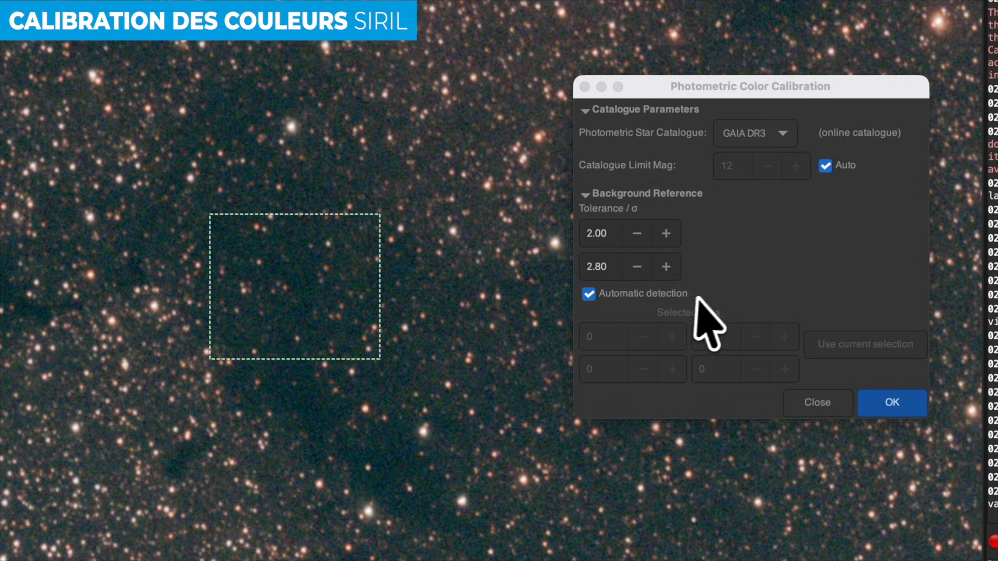
- Use the selection as background reference instead of automatic detection and run the calibration
{"action": "left_click", "coordinate": [695, 297]}
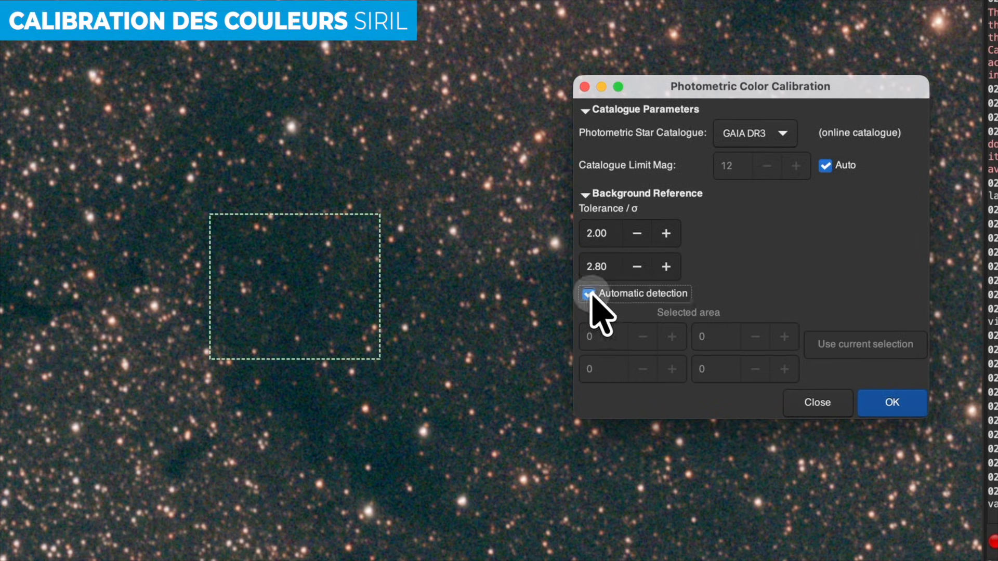
{"action": "left_click", "coordinate": [590, 294]}
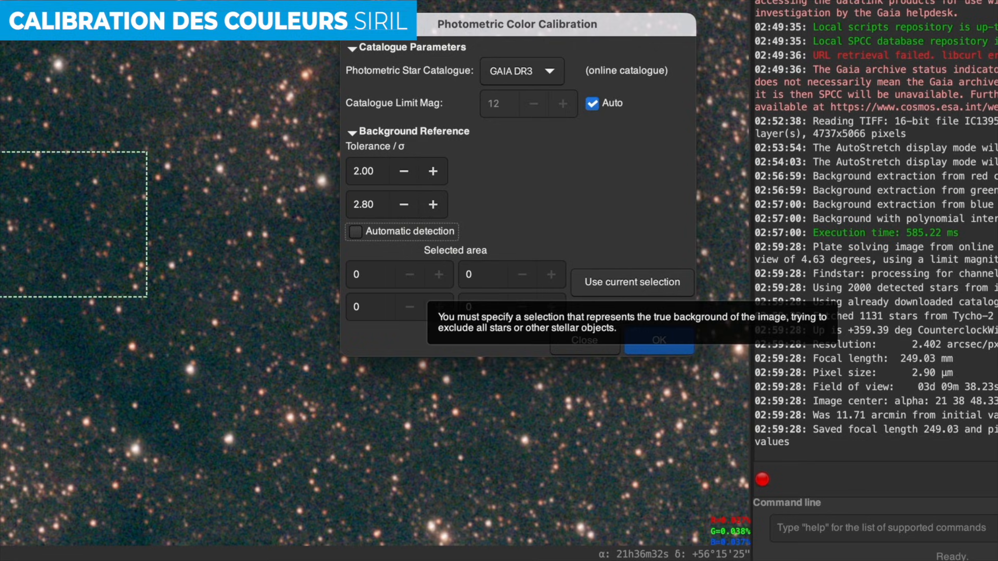
{"action": "left_click", "coordinate": [632, 283]}
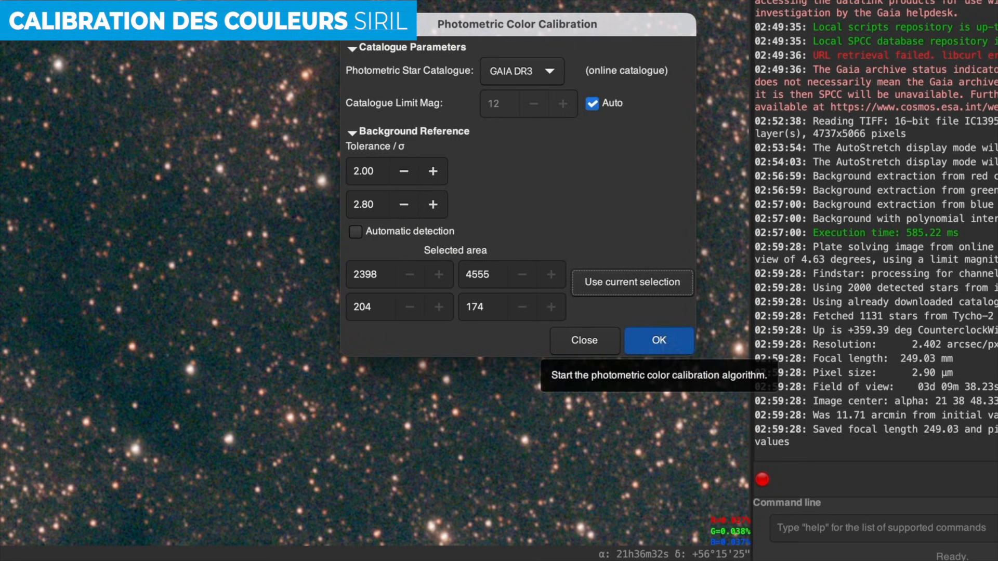
{"action": "left_click", "coordinate": [659, 341]}
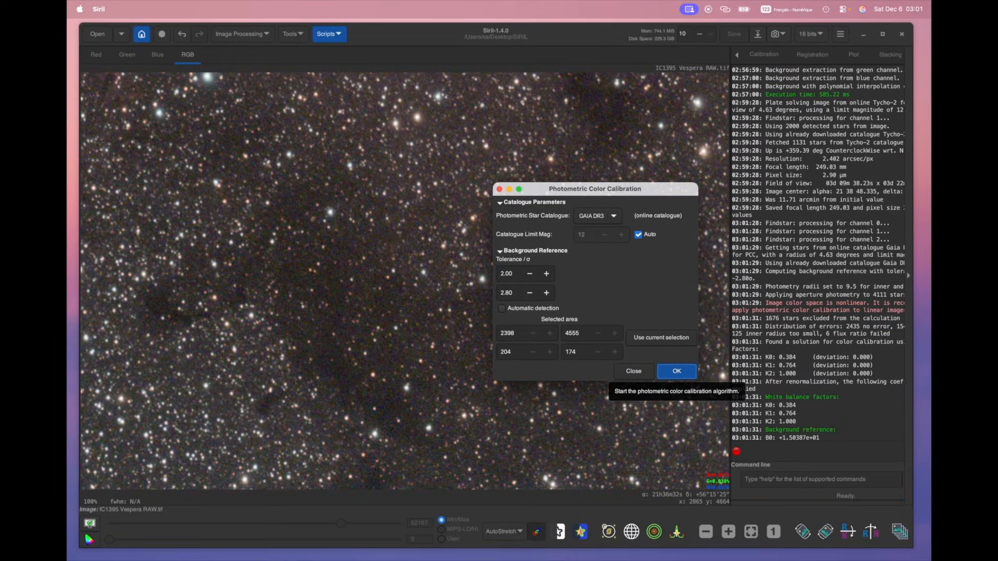
{"action": "left_click", "coordinate": [751, 531]}
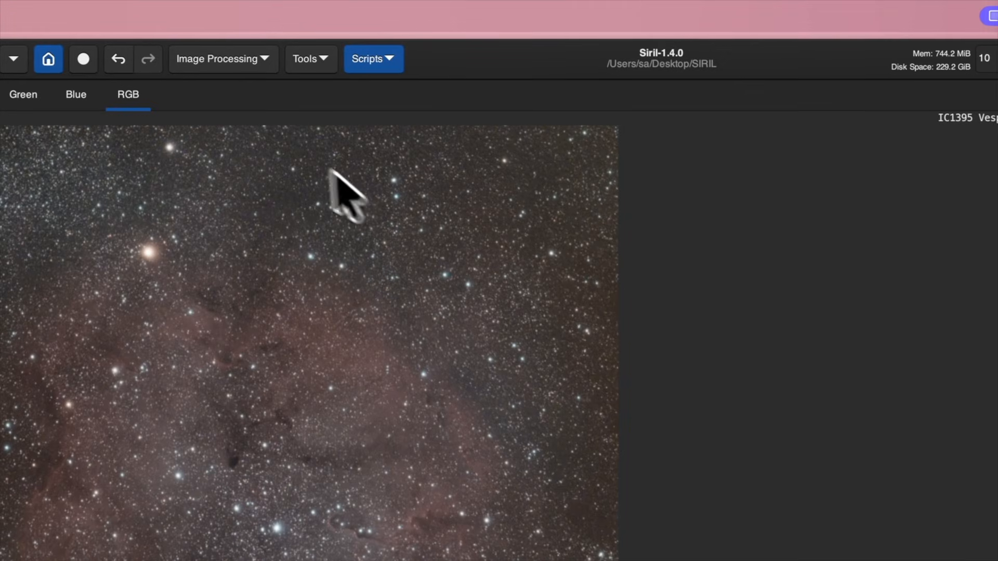
- Show the Stretches submenu under Image Processing
{"action": "left_click", "coordinate": [229, 62]}
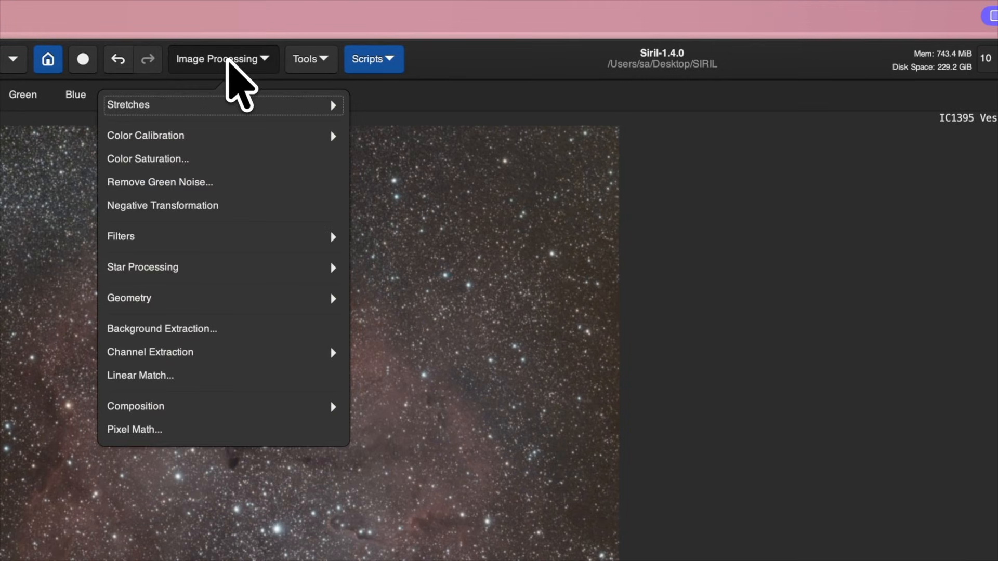
{"action": "left_click", "coordinate": [212, 104]}
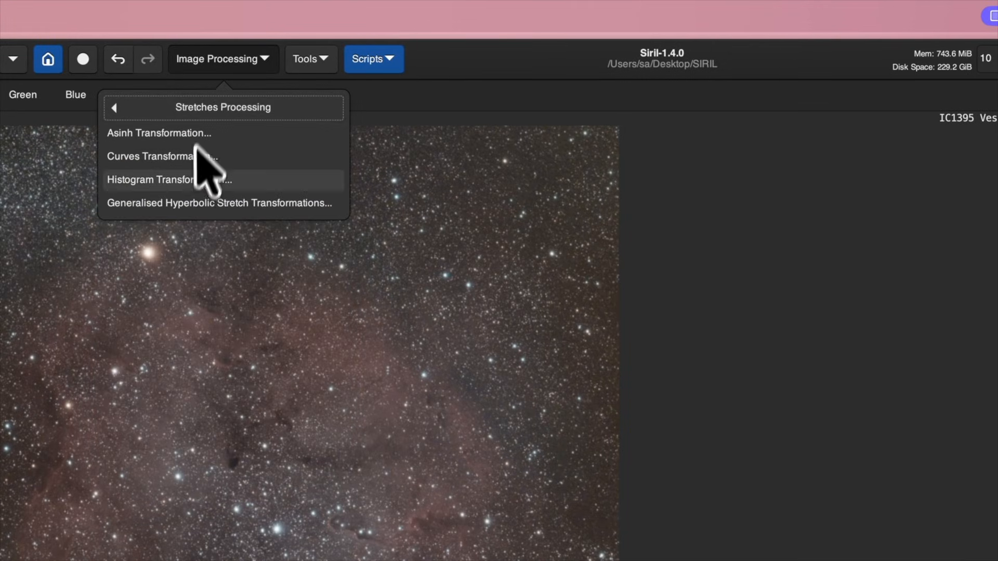
- View the Generalised Hyperbolic Stretch dialog, close it unapplied, and start Save As
{"action": "left_click", "coordinate": [195, 203]}
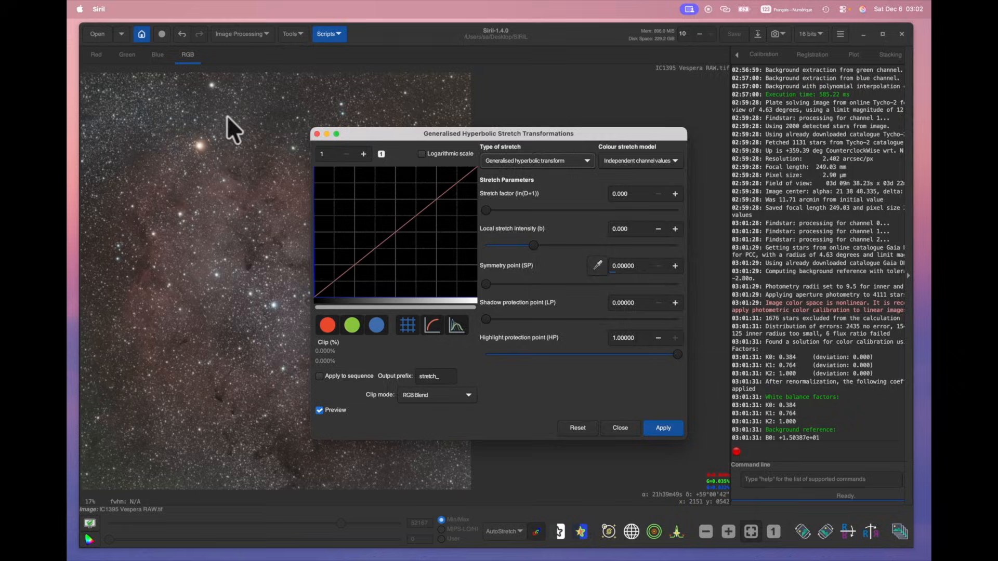
{"action": "left_click", "coordinate": [318, 134]}
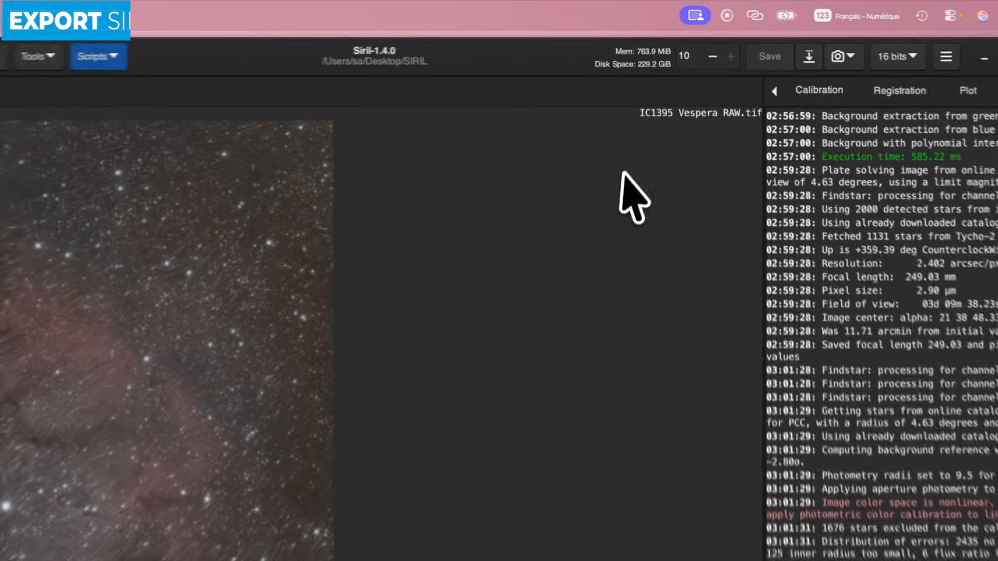
{"action": "left_click", "coordinate": [814, 61]}
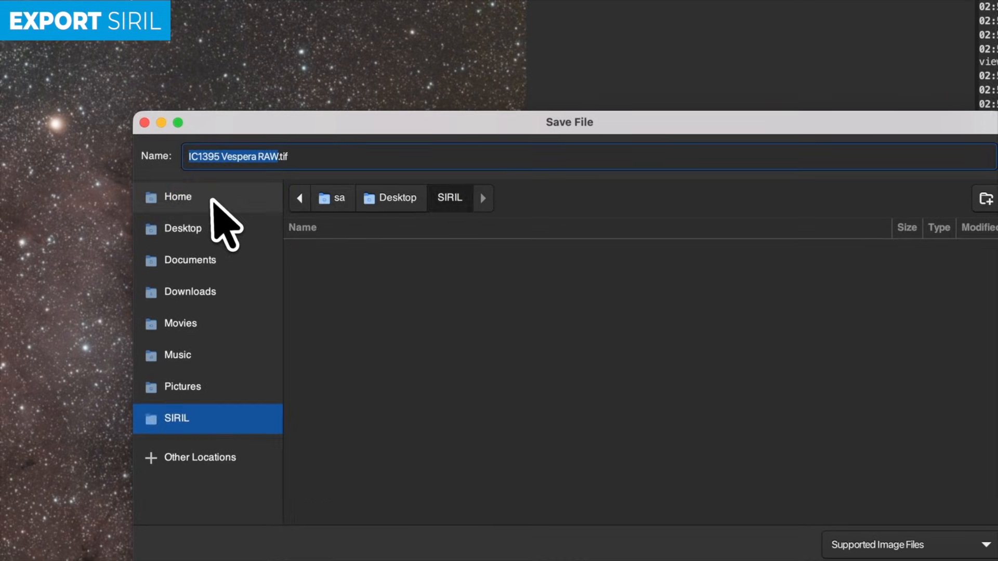
- Save as 16-bit unsigned FITS 'SIRIL export' in _Demo image processing, despite the warning
{"action": "left_click", "coordinate": [1, 328]}
{"action": "double_click", "coordinate": [354, 265]}
{"action": "left_click", "coordinate": [310, 156]}
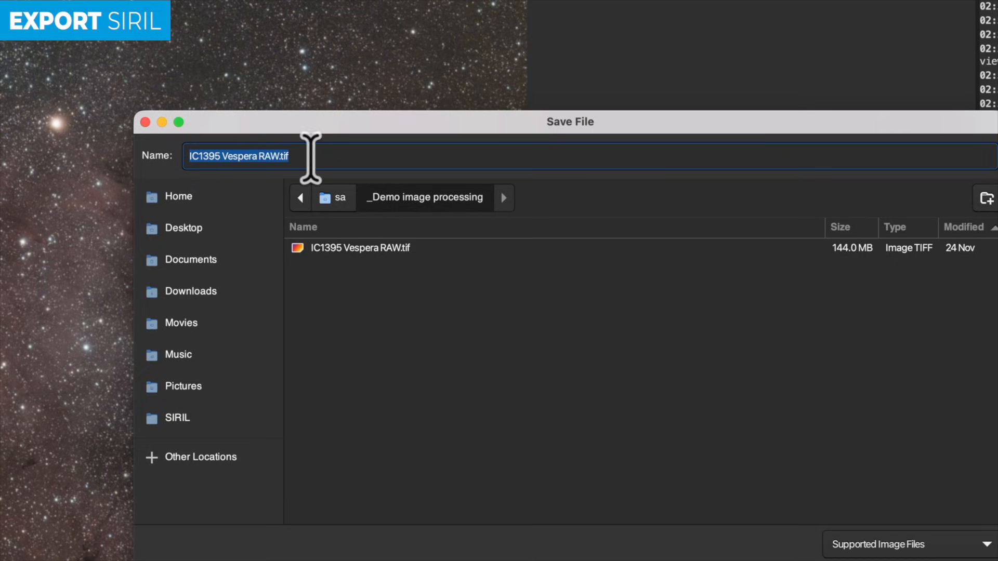
{"action": "type", "text": "SIRIL export"}
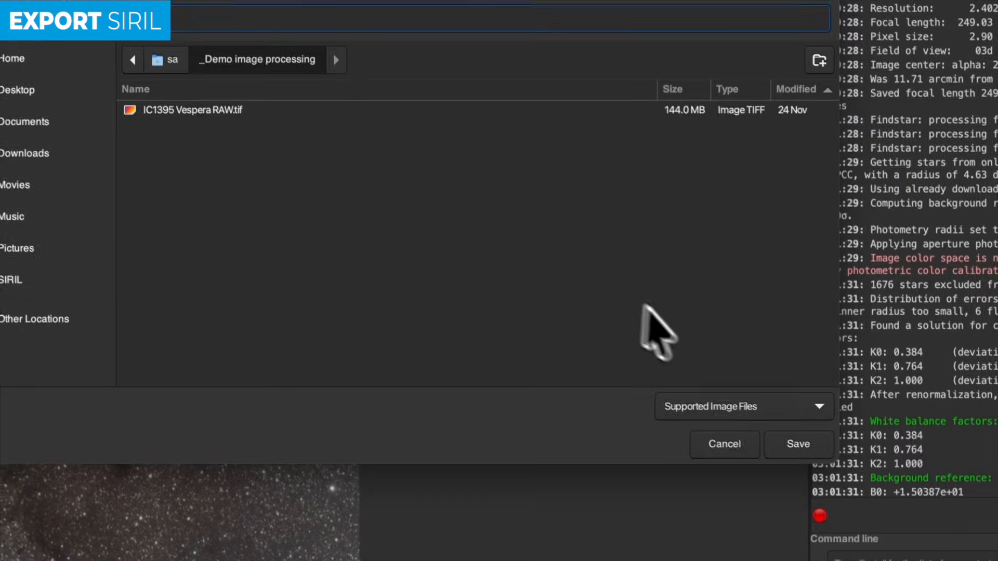
{"action": "left_click", "coordinate": [891, 541]}
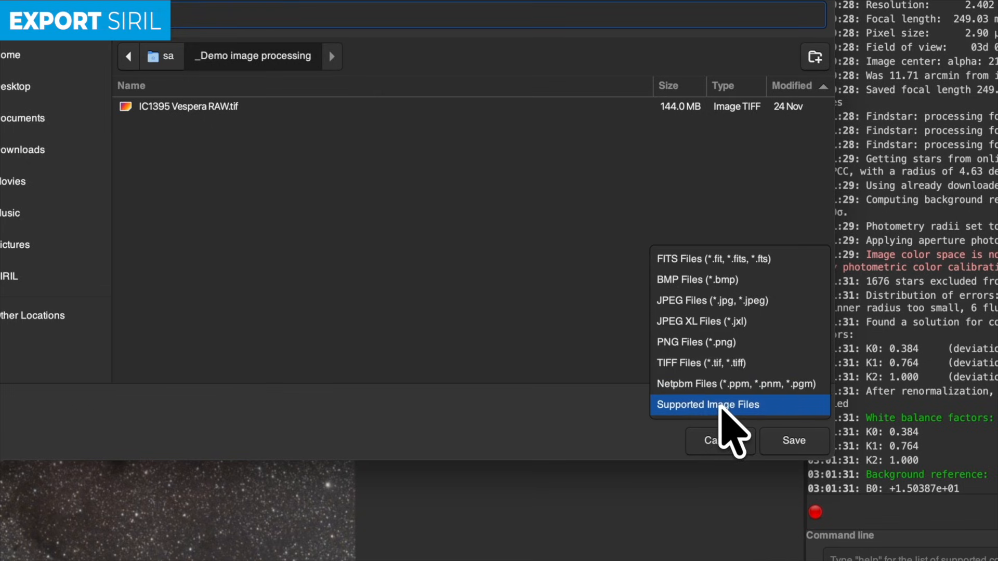
{"action": "left_click", "coordinate": [721, 260]}
{"action": "left_click", "coordinate": [790, 439]}
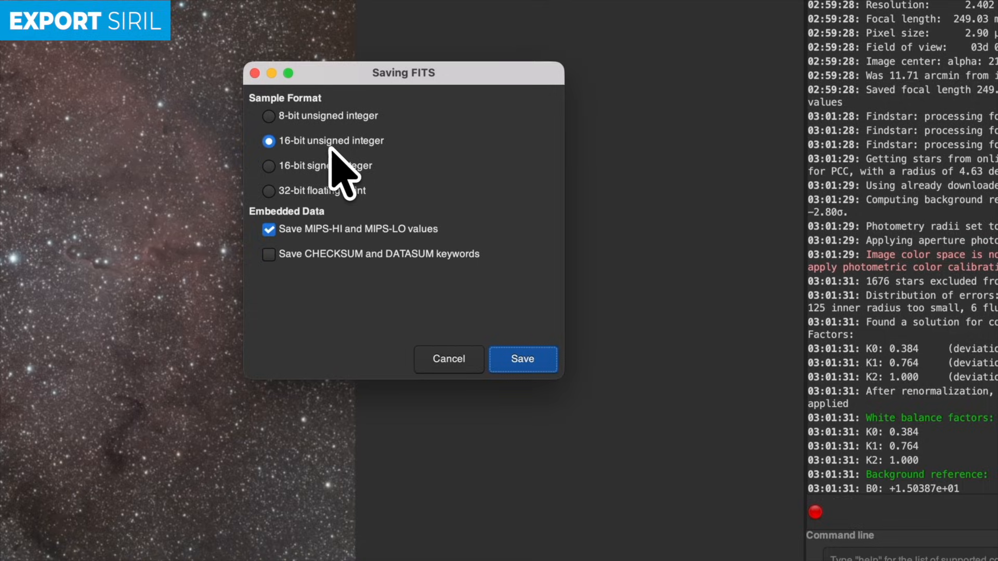
{"action": "left_click", "coordinate": [512, 359]}
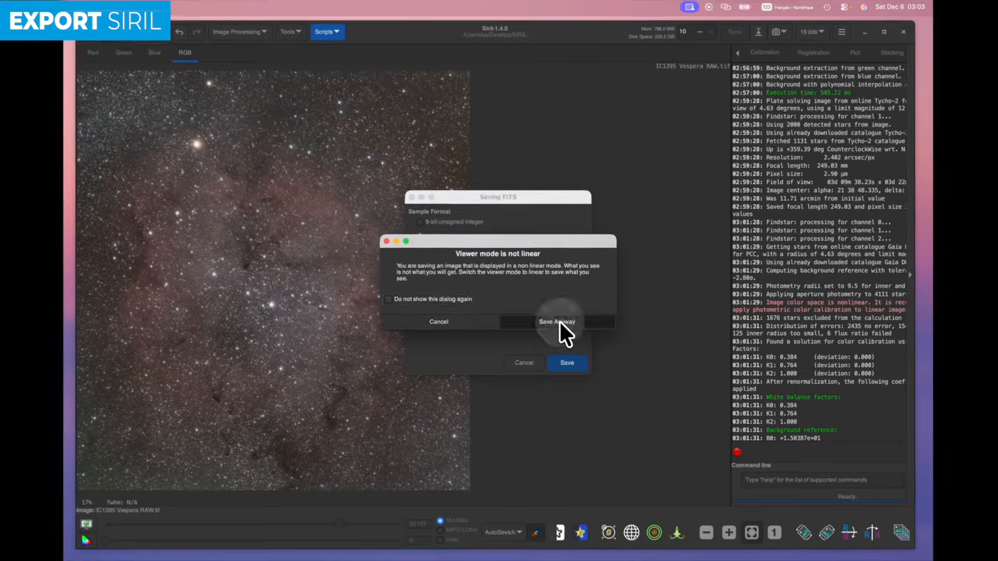
{"action": "left_click", "coordinate": [509, 293]}
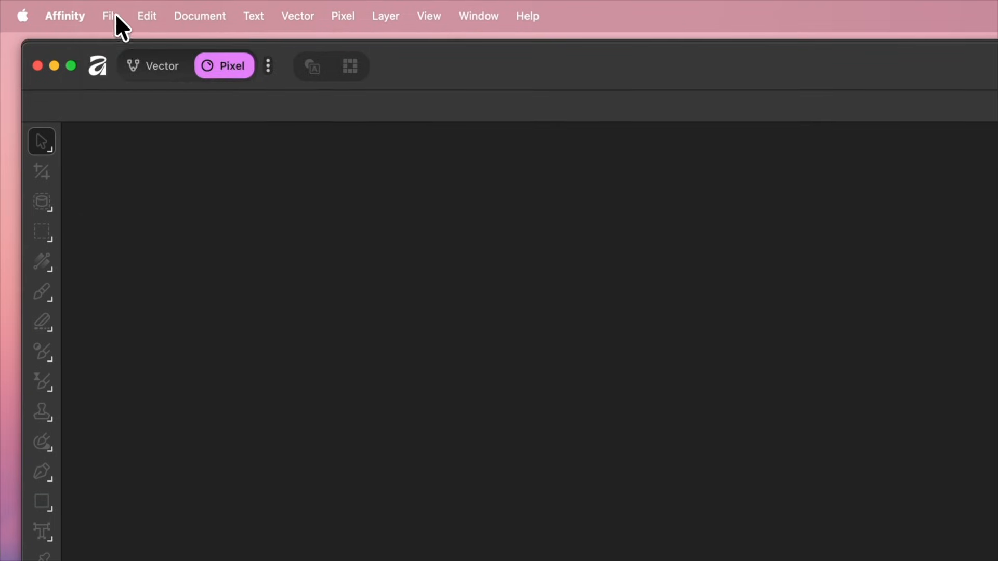
- Open SIRIL export.fit from the _Demo image processing folder in Affinity
{"action": "left_click", "coordinate": [115, 14]}
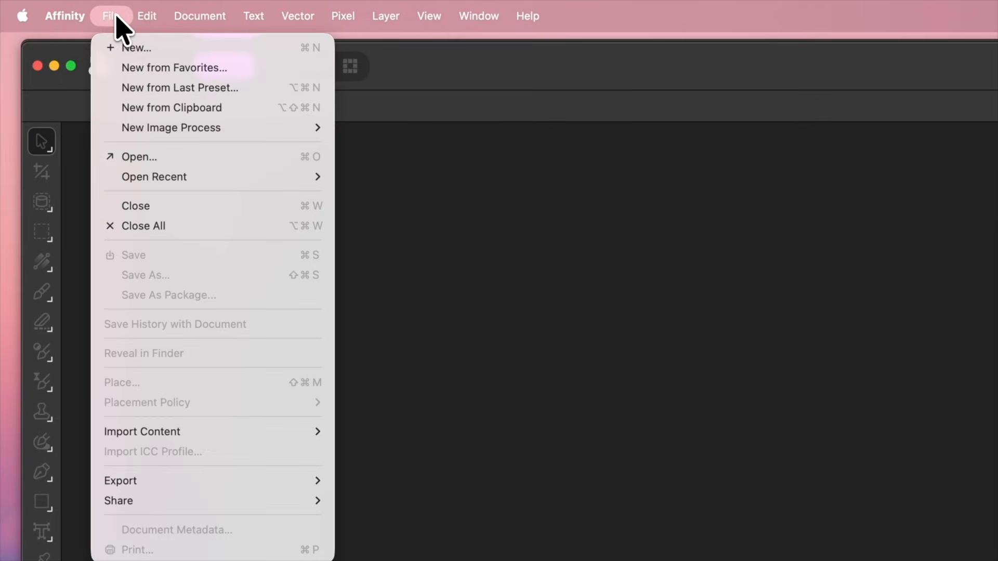
{"action": "left_click", "coordinate": [155, 156]}
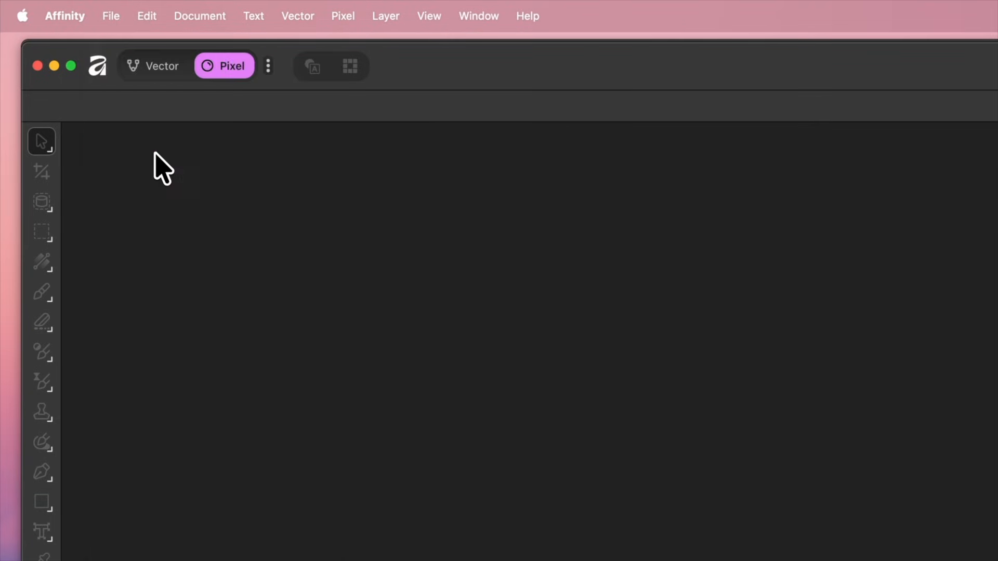
{"action": "left_click", "coordinate": [572, 268]}
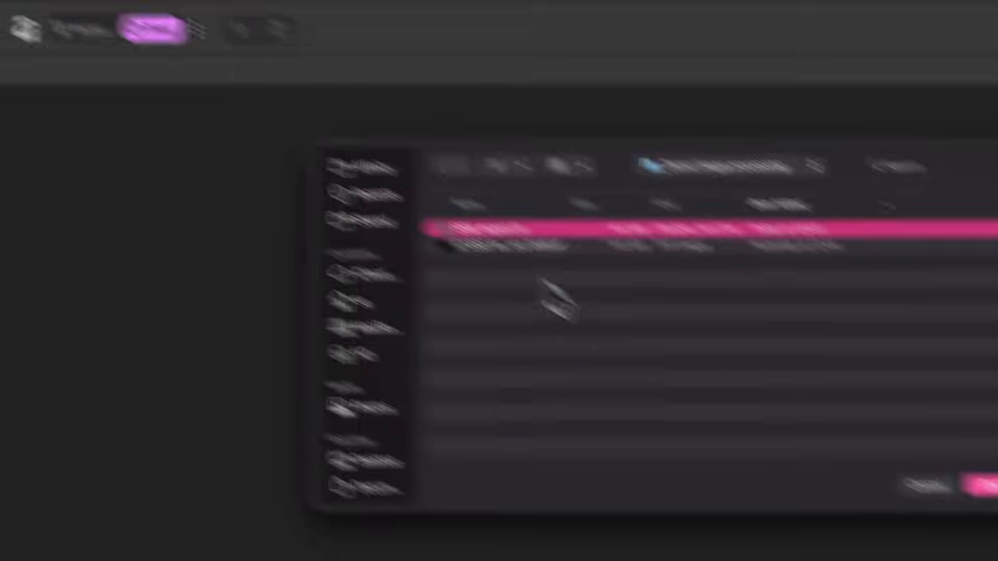
{"action": "left_click", "coordinate": [760, 376]}
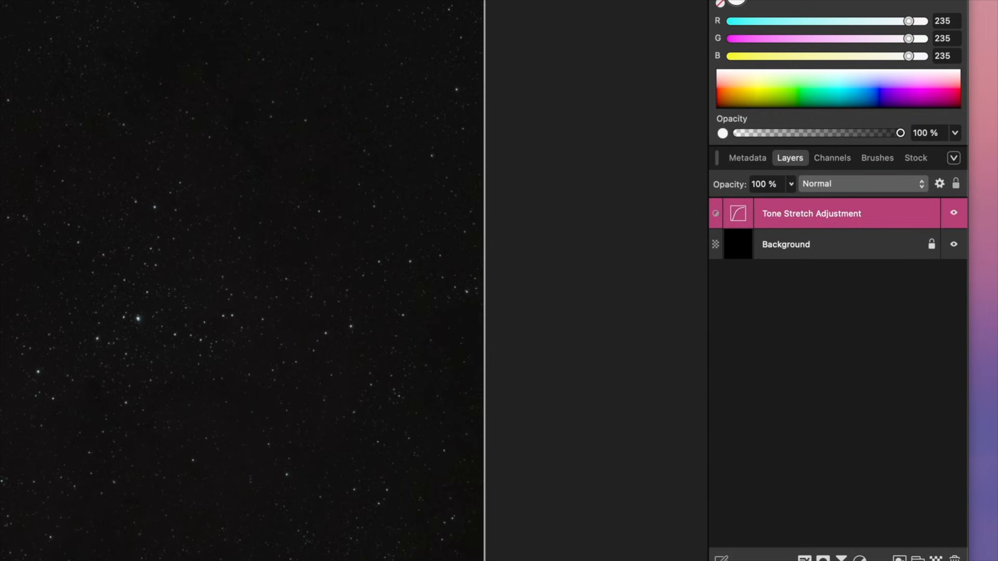
{"action": "key", "text": "Escape"}
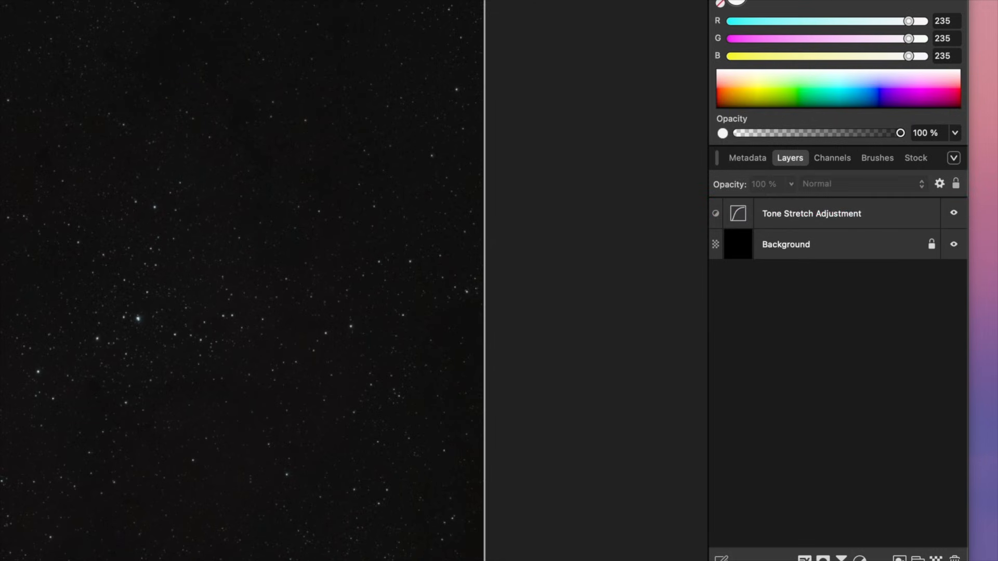
{"action": "left_click", "coordinate": [834, 252]}
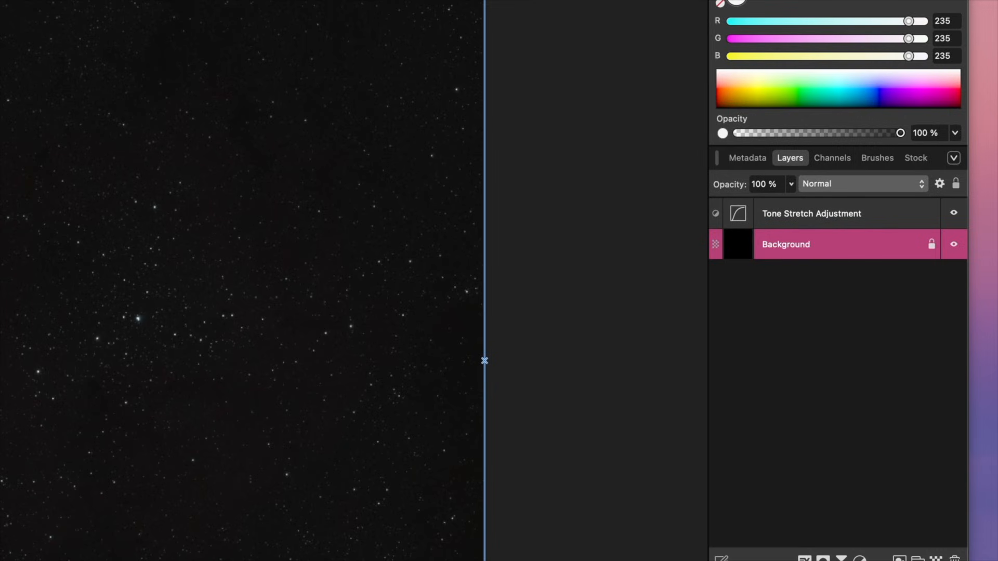
{"action": "left_click", "coordinate": [837, 217]}
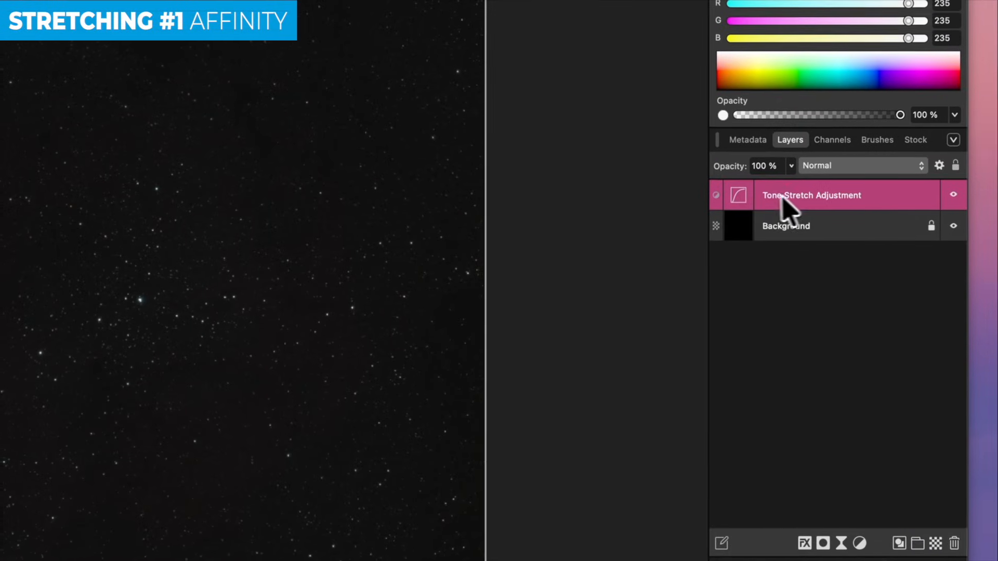
- Apply a Structural tone stretch with stretch factor 1 and 0 % compression to the nebula
{"action": "double_click", "coordinate": [781, 224]}
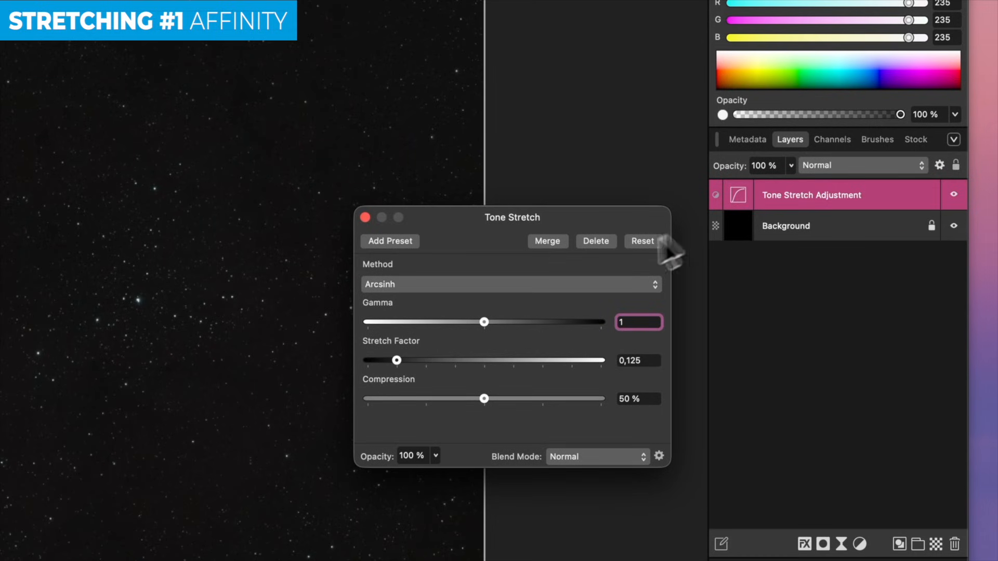
{"action": "left_click", "coordinate": [497, 286]}
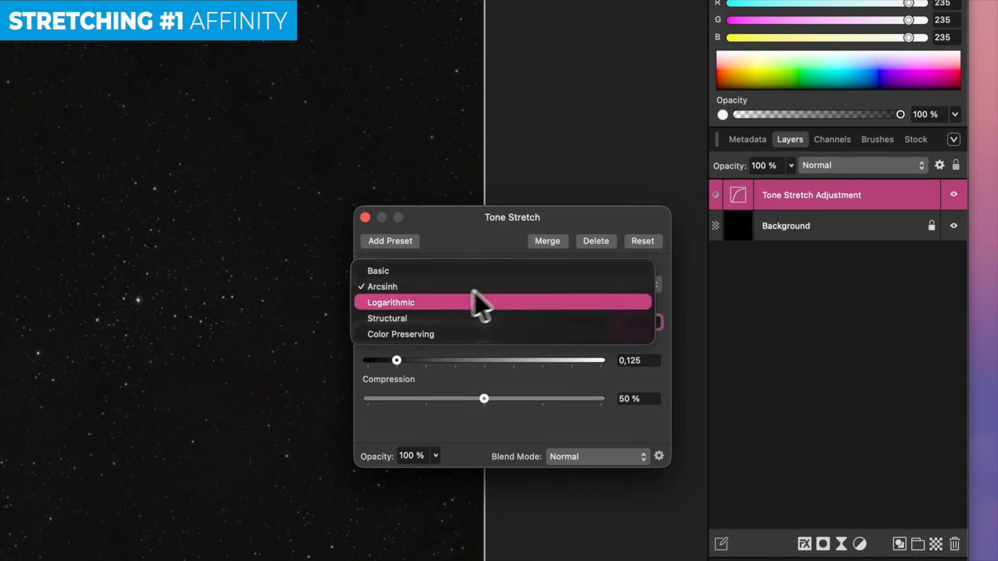
{"action": "left_click", "coordinate": [410, 315]}
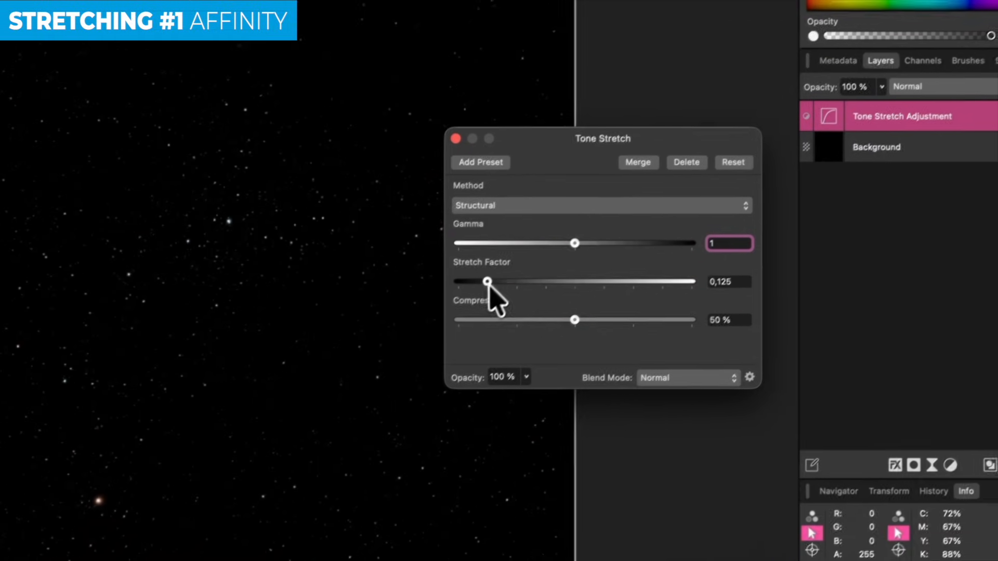
{"action": "left_click_drag", "start_coordinate": [488, 286], "coordinate": [718, 292]}
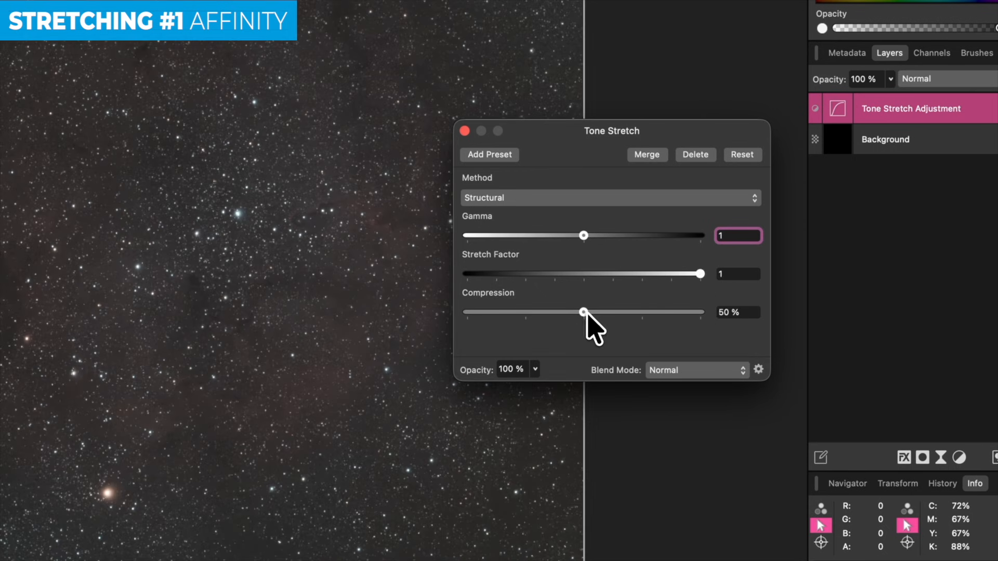
{"action": "left_click_drag", "start_coordinate": [585, 312], "coordinate": [429, 313]}
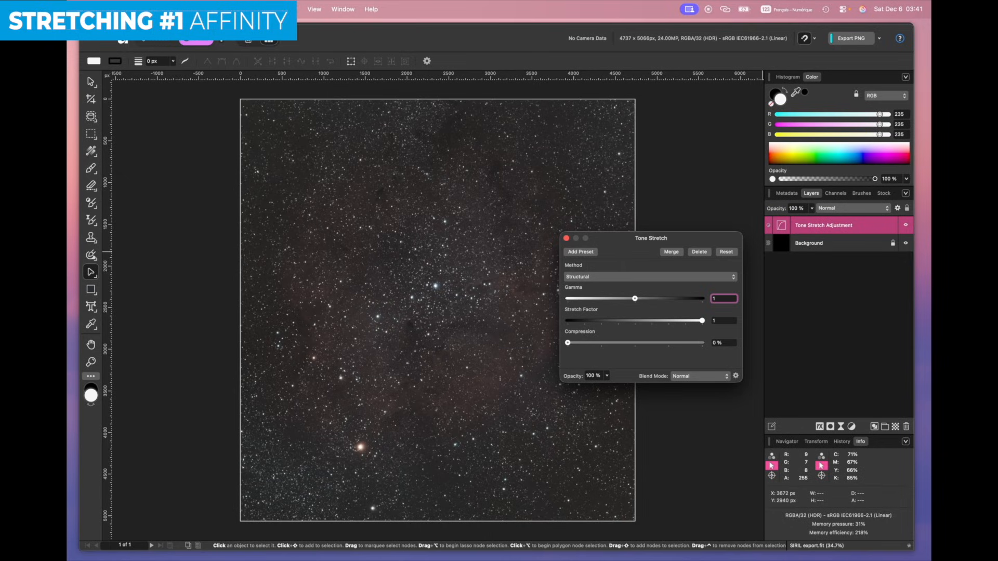
{"action": "left_click", "coordinate": [566, 238]}
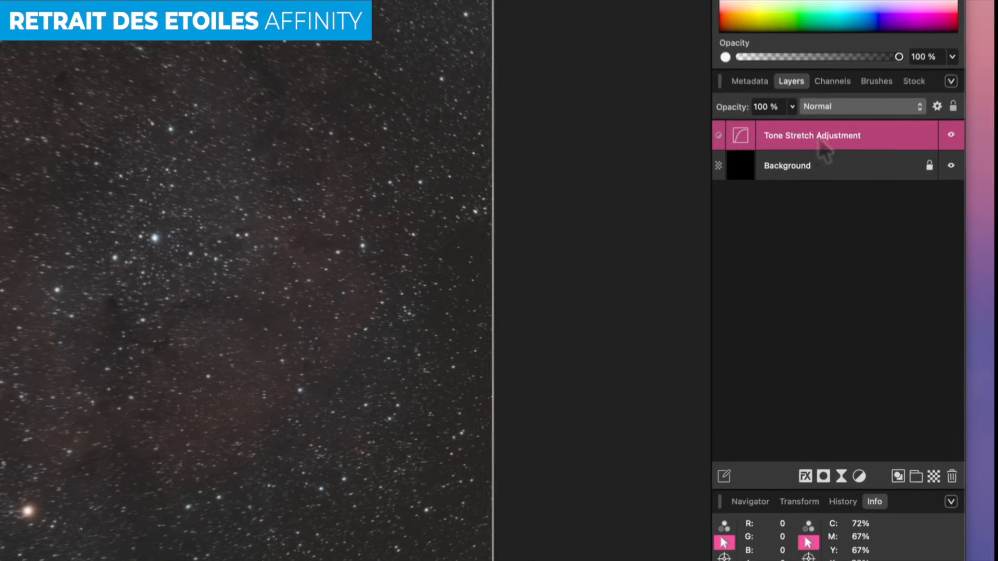
- Use Merge Visible on the Tone Stretch Adjustment layer to create a new top Pixel layer
{"action": "right_click", "coordinate": [828, 226]}
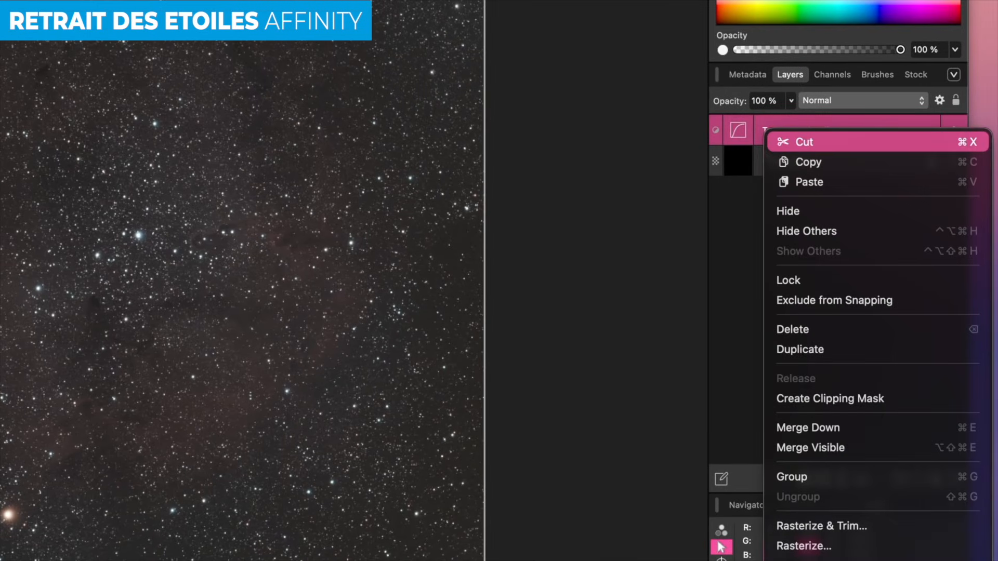
{"action": "left_click", "coordinate": [827, 448]}
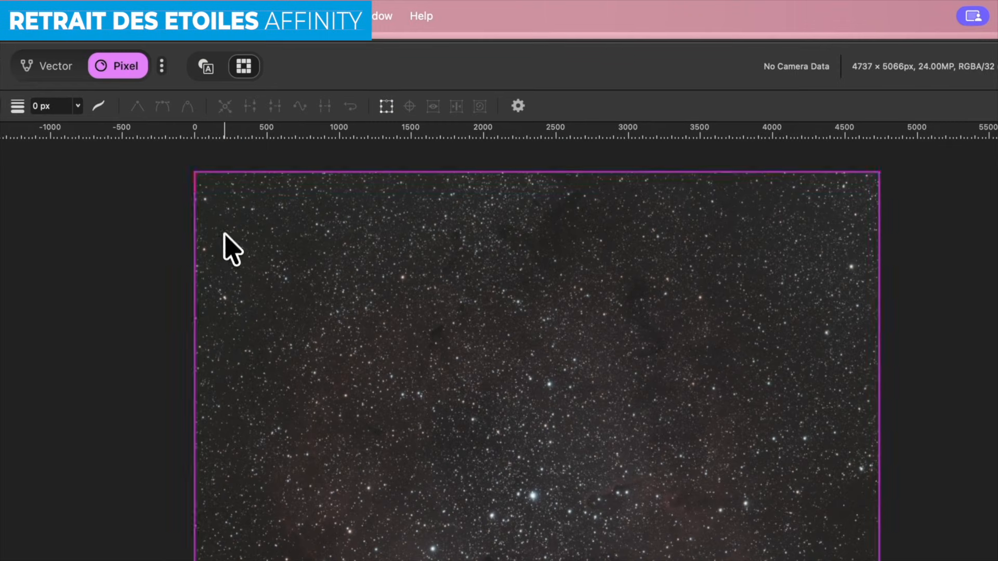
- Remove the stars from the merged Pixel layer with the RC-Astro StarXTerminator plugin
{"action": "left_click", "coordinate": [240, 23]}
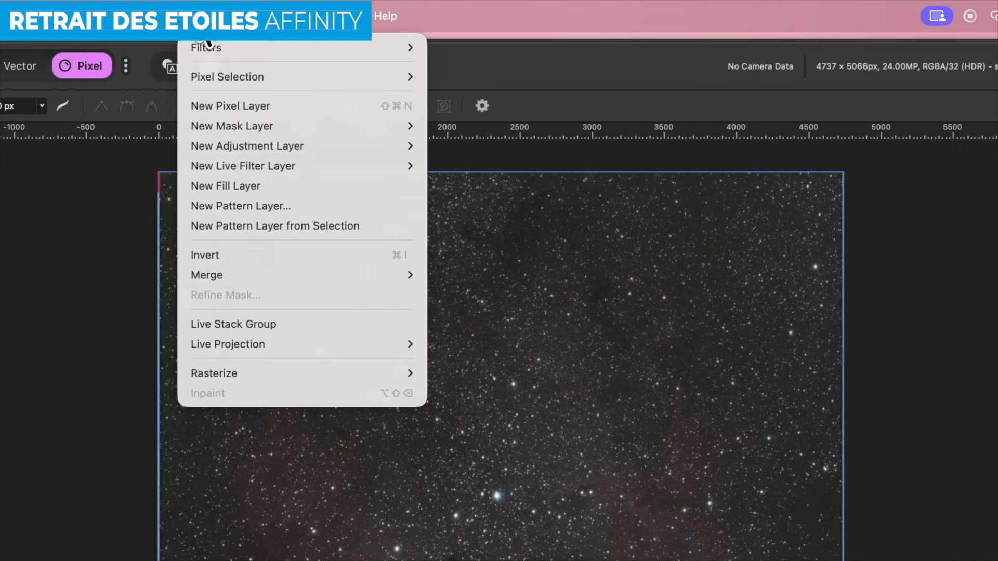
{"action": "mouse_move", "coordinate": [208, 48]}
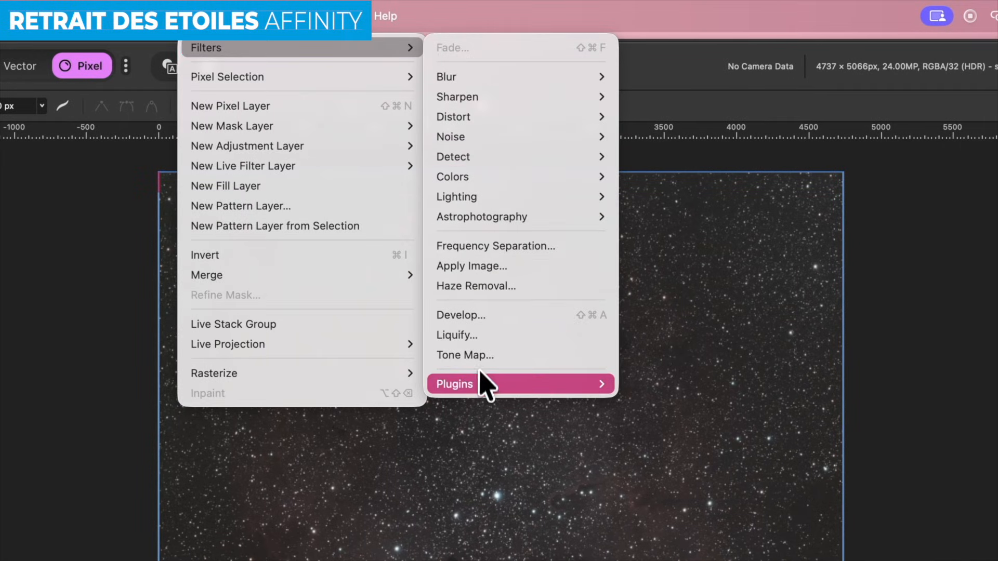
{"action": "mouse_move", "coordinate": [485, 389]}
{"action": "mouse_move", "coordinate": [659, 395]}
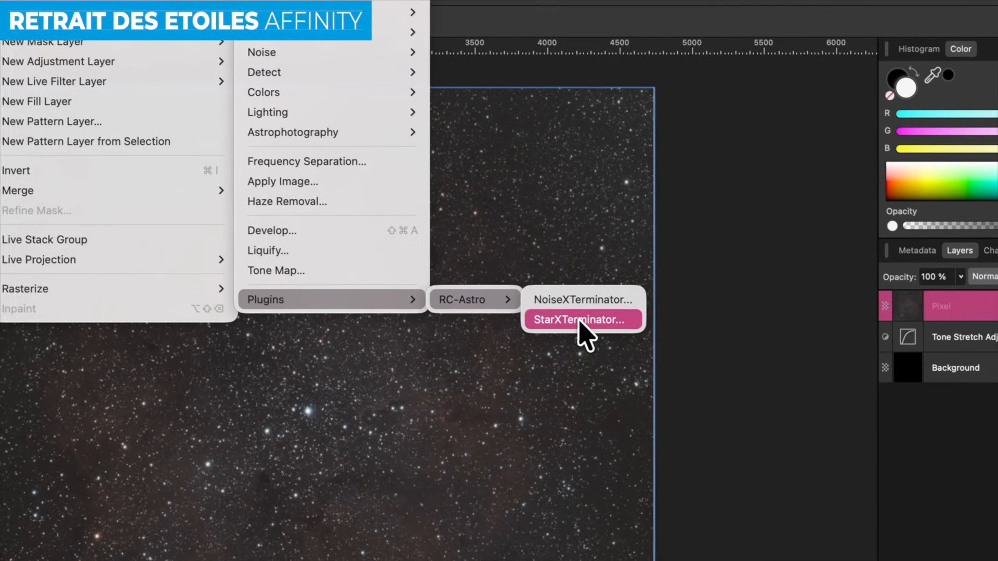
{"action": "left_click", "coordinate": [722, 385]}
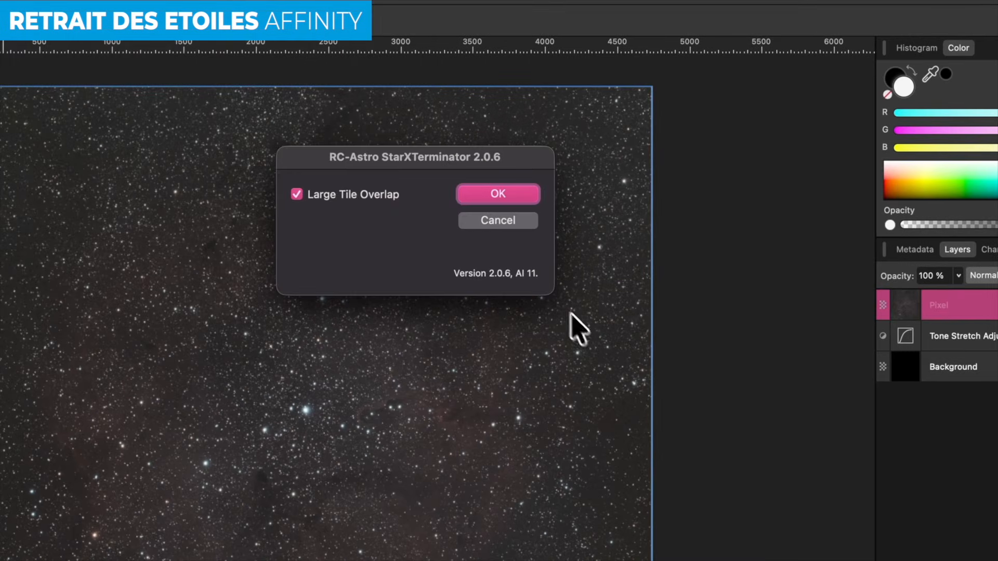
{"action": "left_click", "coordinate": [504, 197]}
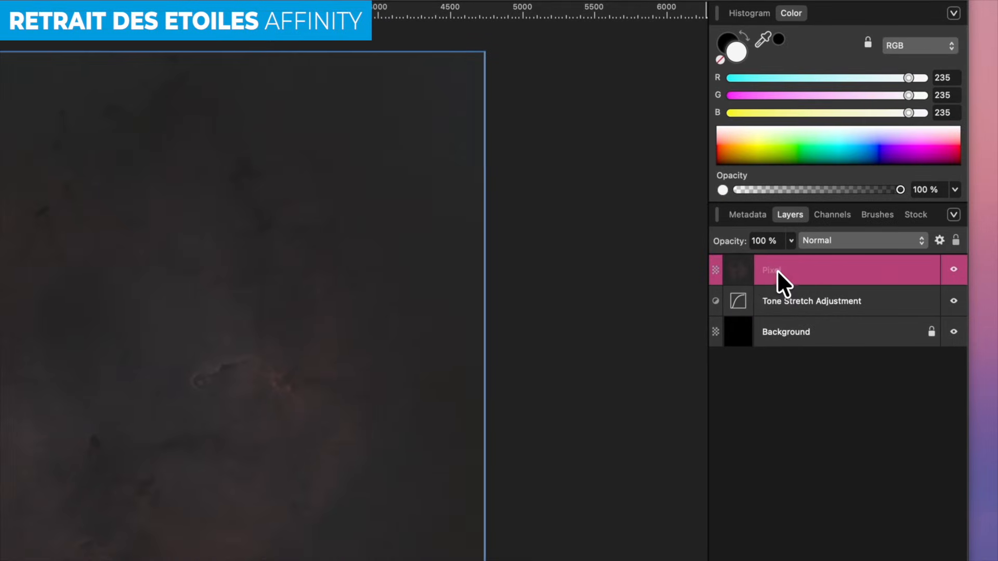
- Rename the star-free Pixel layer to 'starless'
{"action": "double_click", "coordinate": [777, 270]}
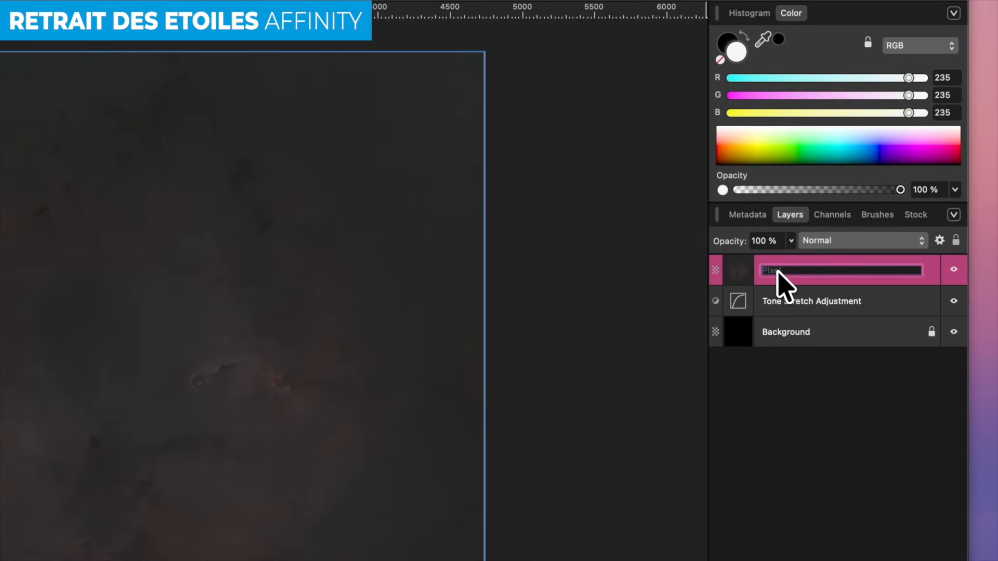
{"action": "type", "text": "starless"}
{"action": "key", "text": "Return"}
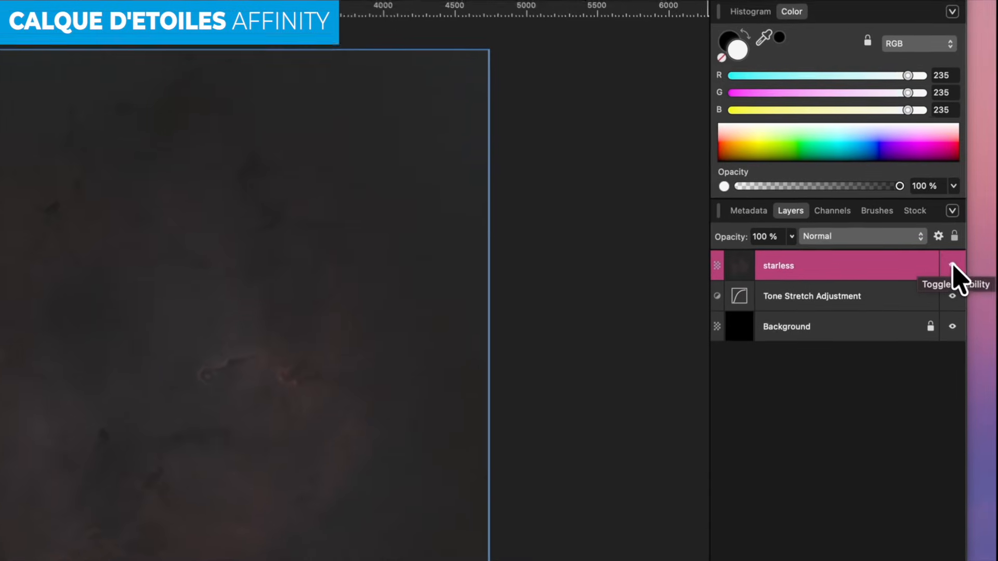
- Compare the starless layer's visibility, then set its blend mode to Difference to isolate the stars
{"action": "left_click", "coordinate": [954, 265]}
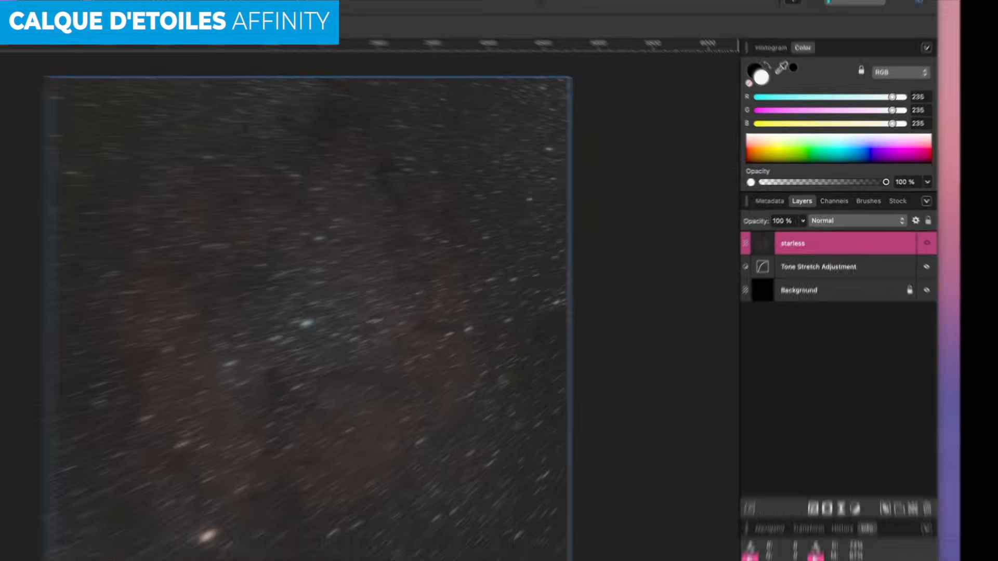
{"action": "left_click", "coordinate": [954, 266]}
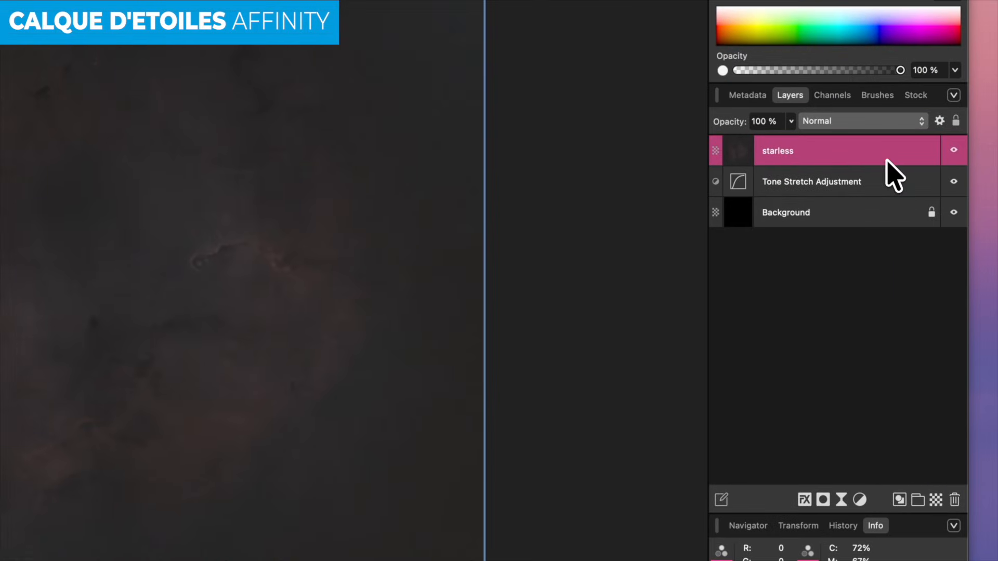
{"action": "left_click", "coordinate": [879, 124]}
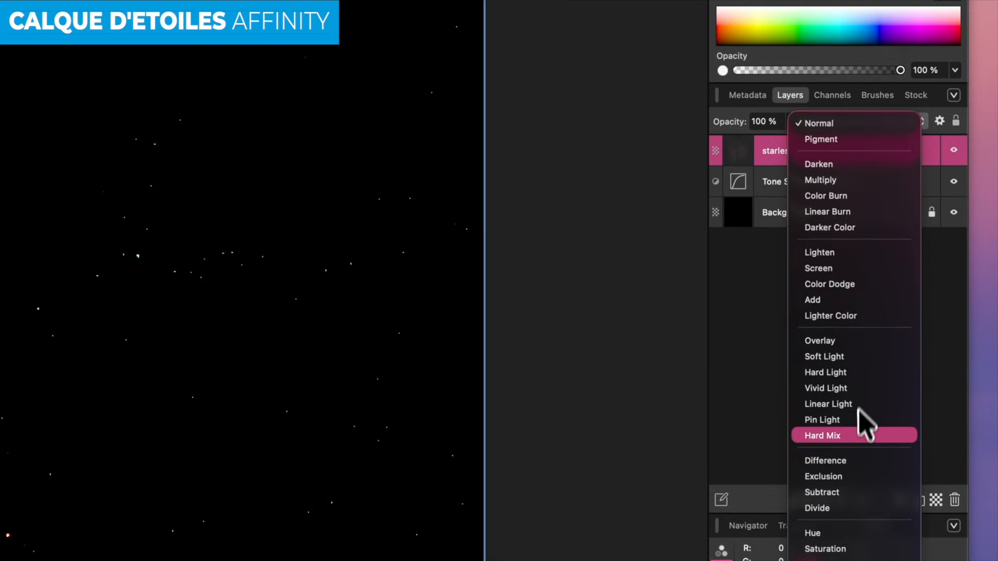
{"action": "left_click", "coordinate": [854, 457]}
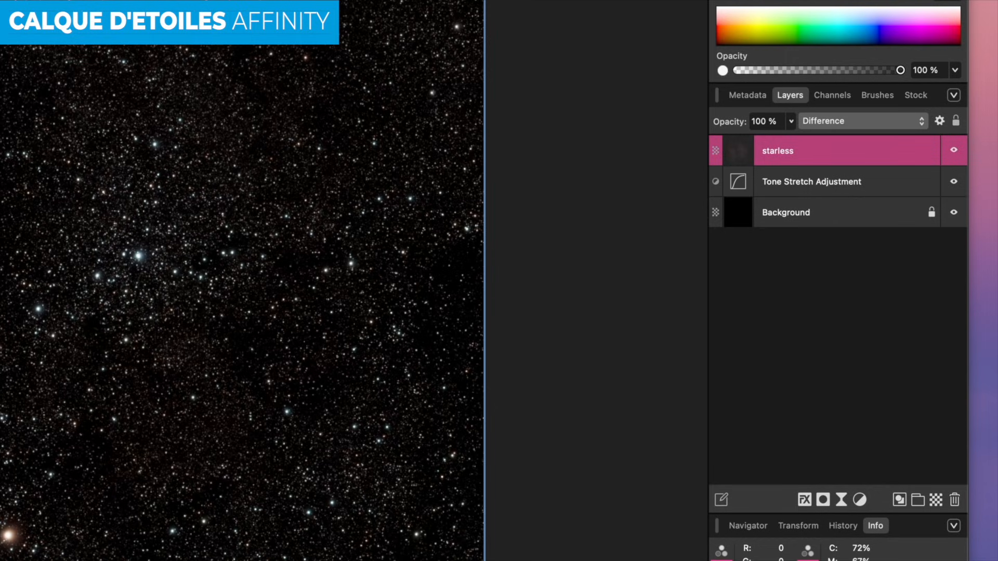
- Merge visible into a new stars-only Pixel layer and set it to Screen blending
{"action": "right_click", "coordinate": [853, 151]}
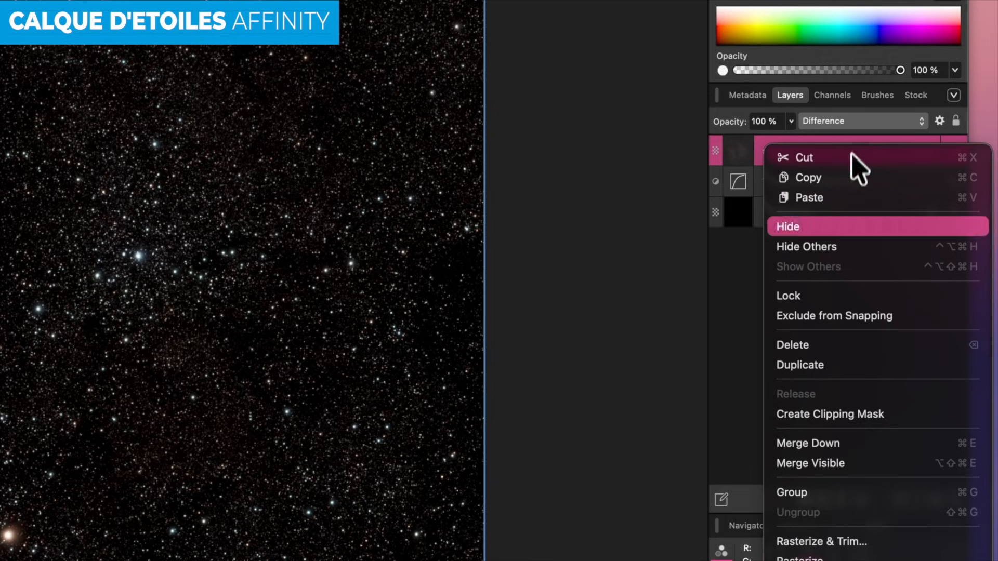
{"action": "left_click", "coordinate": [827, 467]}
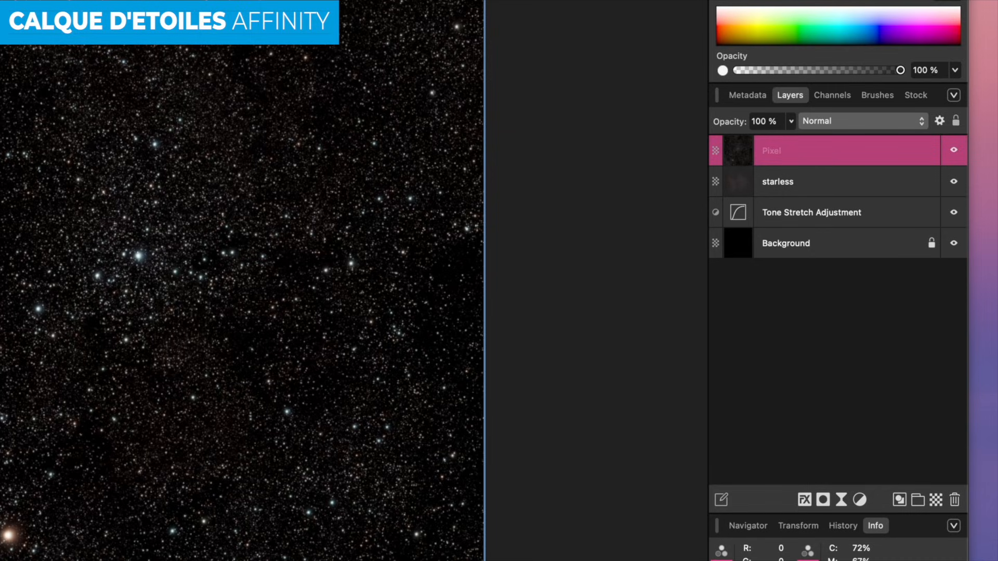
{"action": "left_click", "coordinate": [831, 126]}
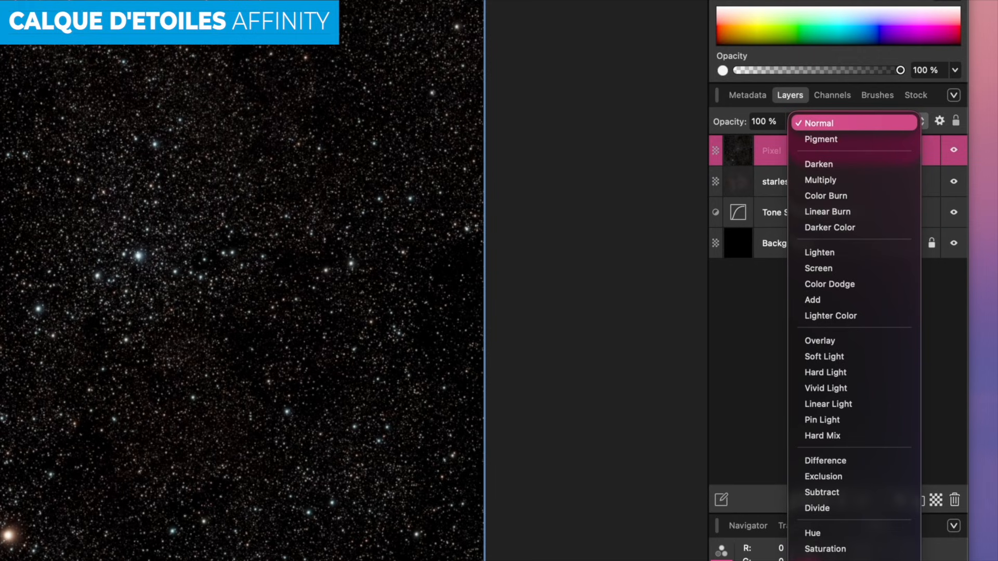
{"action": "left_click", "coordinate": [828, 267]}
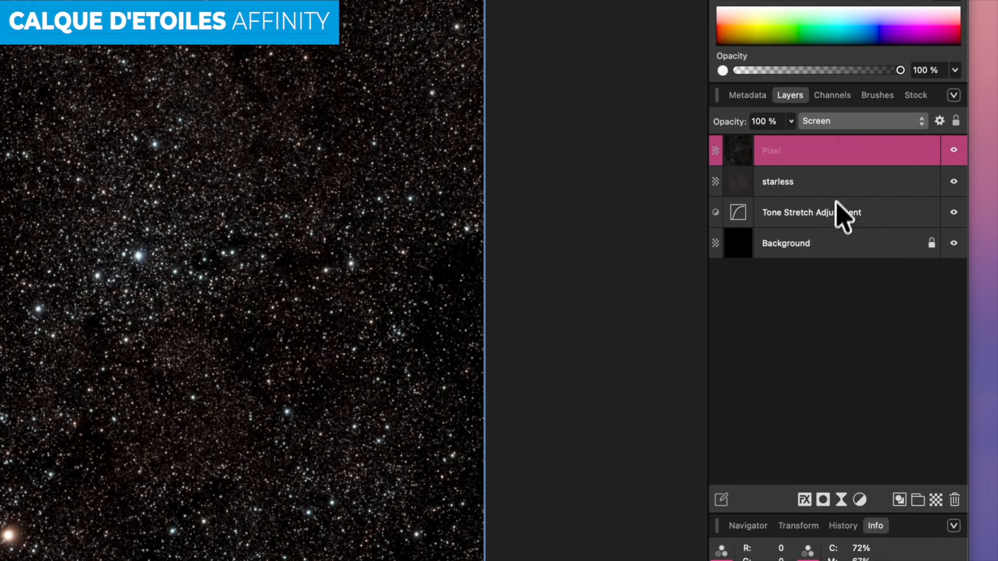
- Return the starless layer to Normal blending and reselect the new stars layer
{"action": "left_click", "coordinate": [838, 183]}
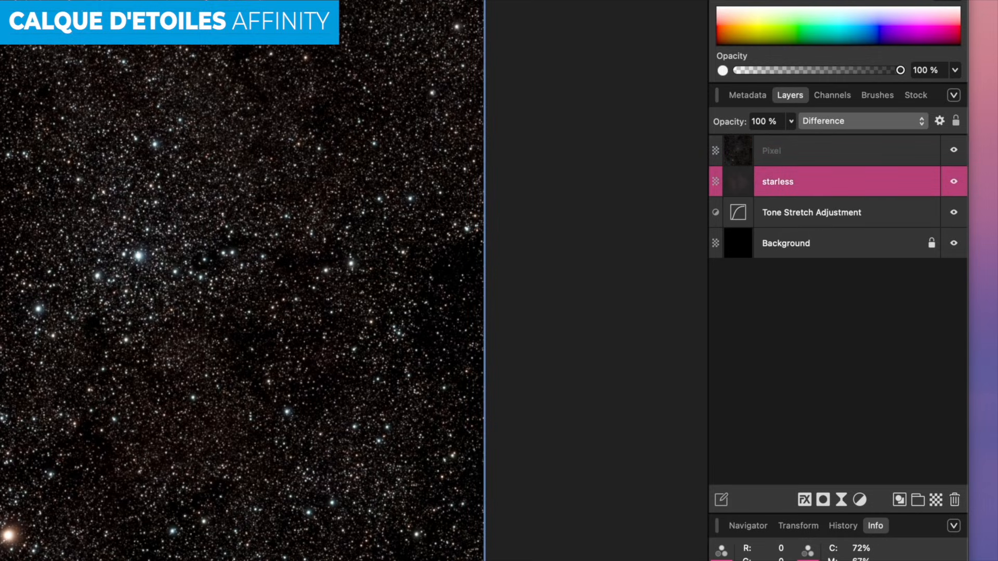
{"action": "left_click", "coordinate": [841, 125]}
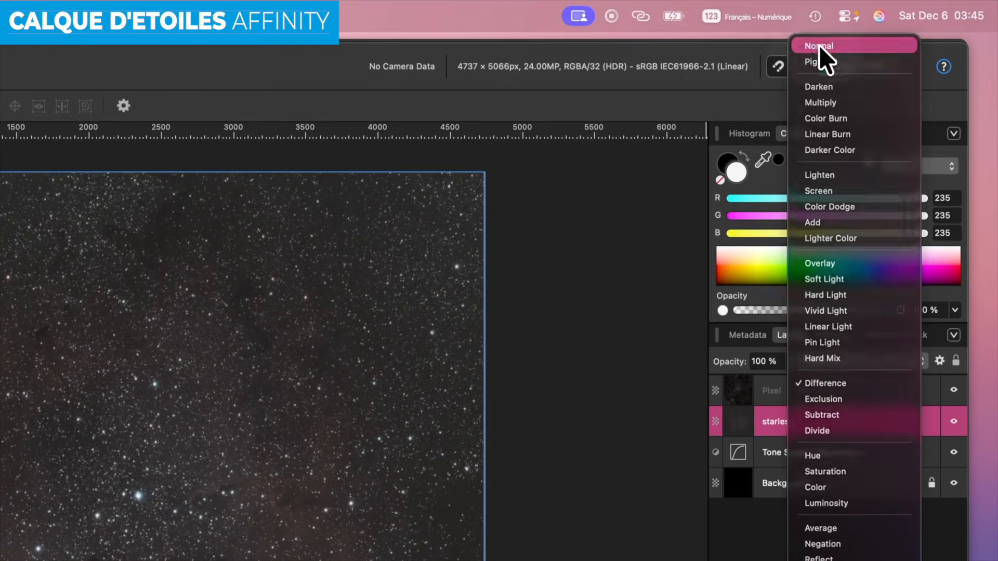
{"action": "left_click", "coordinate": [819, 45]}
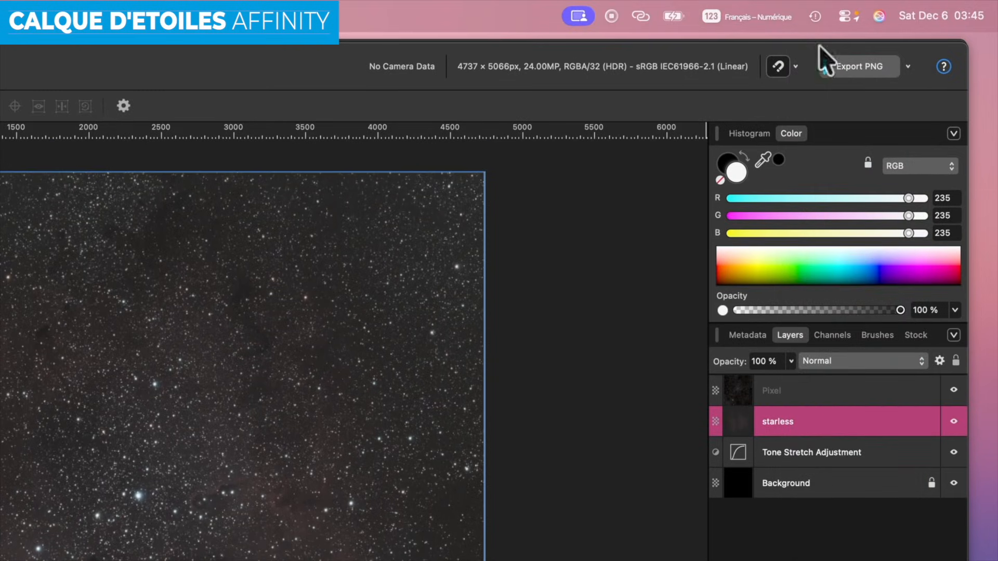
{"action": "left_click", "coordinate": [780, 392]}
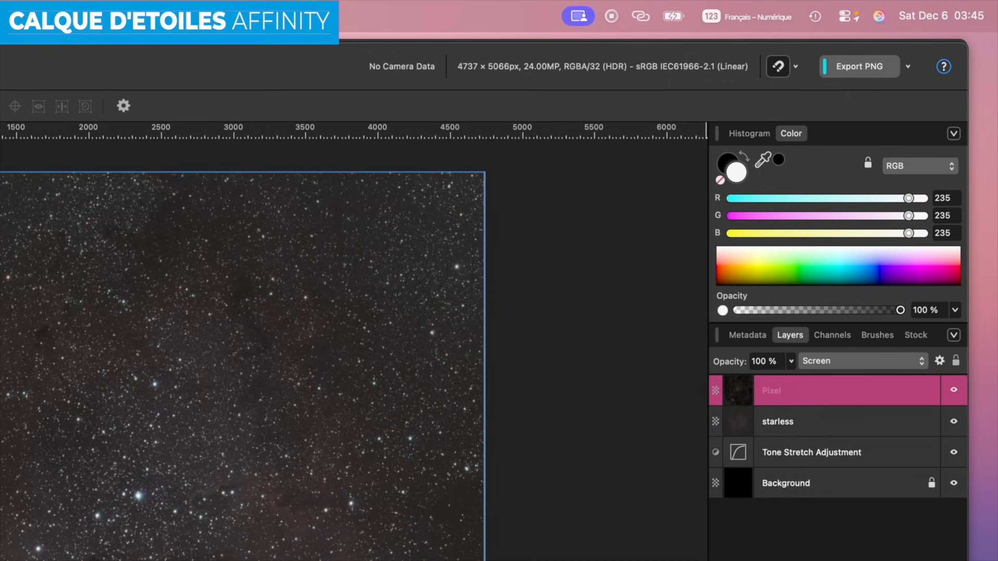
- Rename the Screen-blended star layer to 'stars'
{"action": "double_click", "coordinate": [780, 396]}
{"action": "type", "text": "sta"}
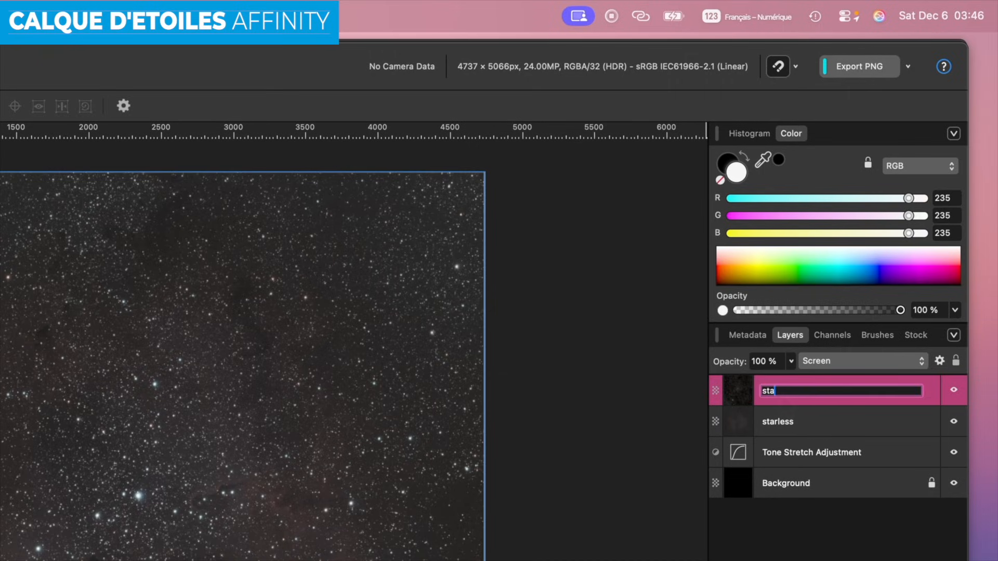
{"action": "type", "text": "rs"}
{"action": "key", "text": "Return"}
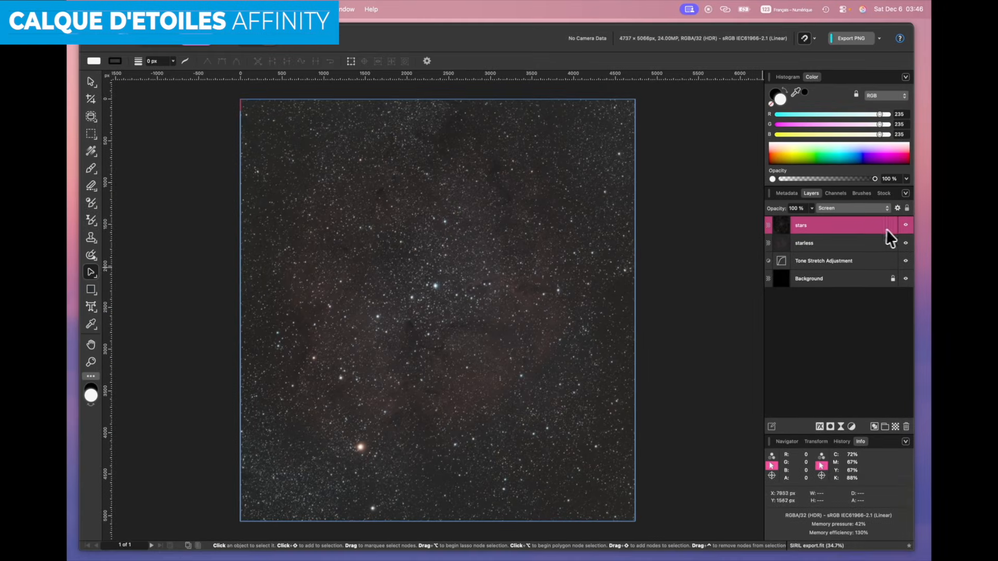
- Toggle the stars layer on and off to compare, ending with it hidden
{"action": "left_click", "coordinate": [905, 225]}
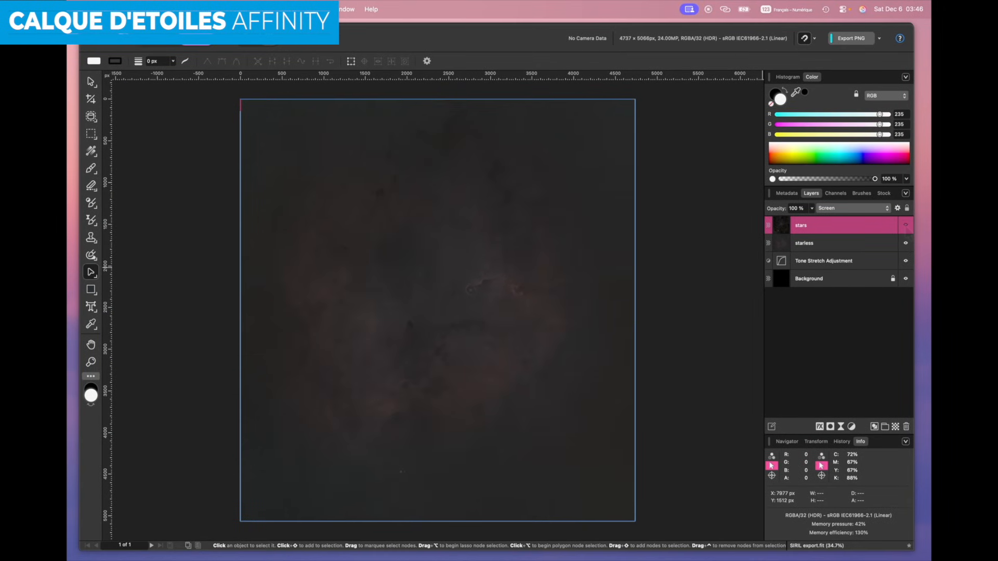
{"action": "left_click", "coordinate": [905, 225]}
{"action": "left_click", "coordinate": [905, 225]}
{"action": "left_click", "coordinate": [906, 225]}
{"action": "left_click", "coordinate": [906, 225]}
{"action": "left_click", "coordinate": [905, 225]}
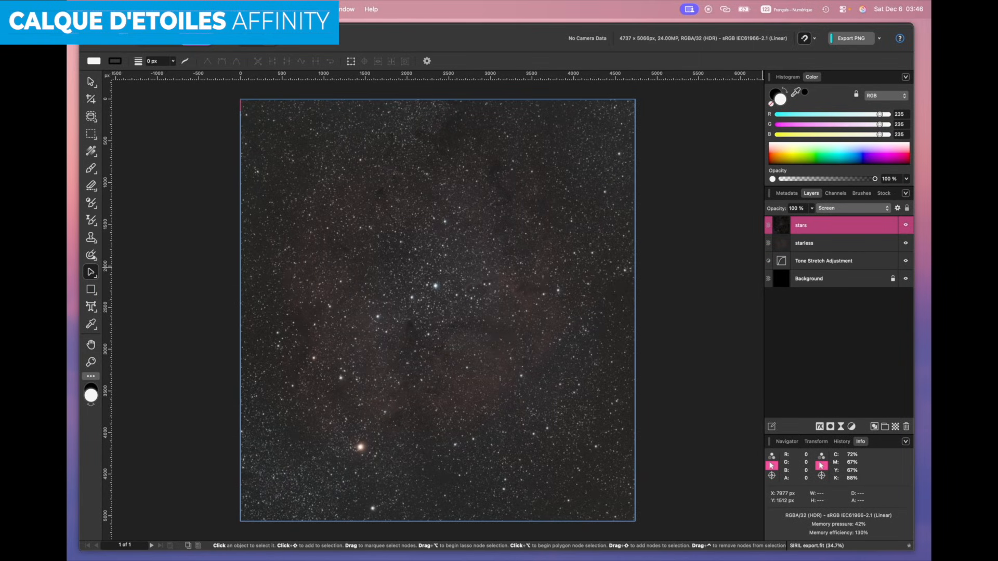
{"action": "left_click", "coordinate": [906, 225]}
{"action": "left_click", "coordinate": [905, 225]}
{"action": "left_click", "coordinate": [905, 225]}
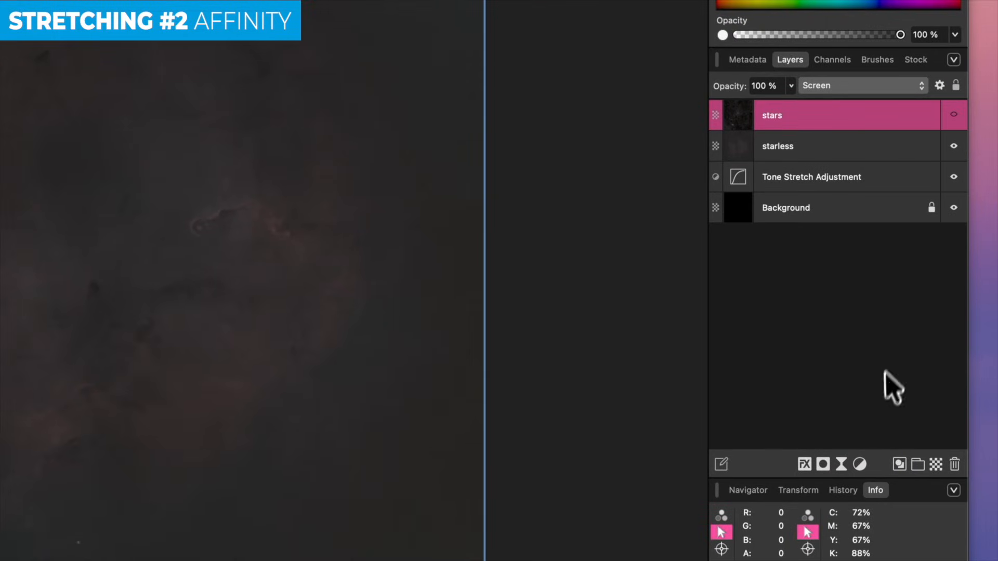
- Add a Curves adjustment layer from the Layers panel's Adjustments menu
{"action": "left_click", "coordinate": [860, 464]}
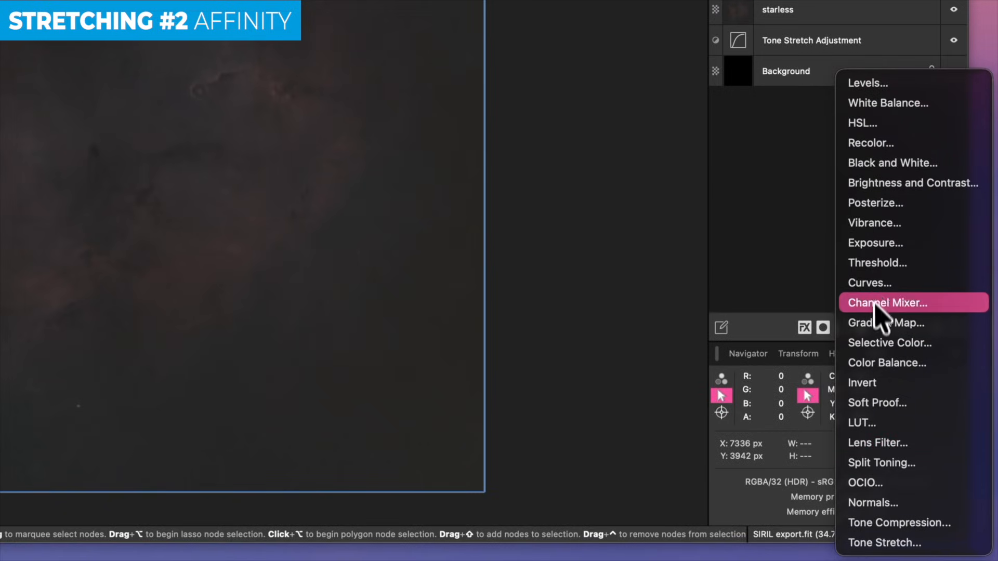
{"action": "left_click", "coordinate": [879, 284]}
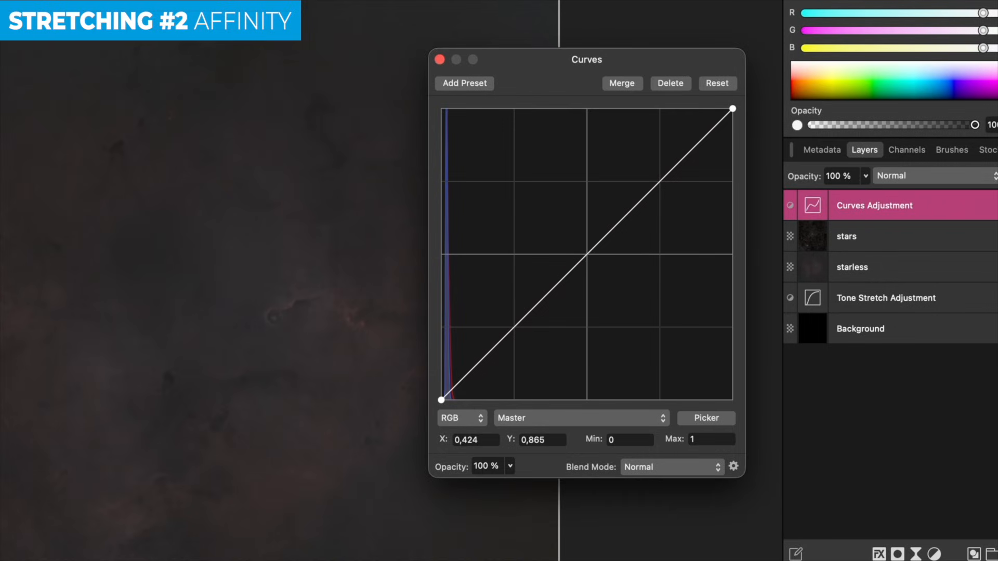
- Bend the curve steeply up from the dark end, keep the black point low, and ease the highlights
{"action": "left_click", "coordinate": [455, 387]}
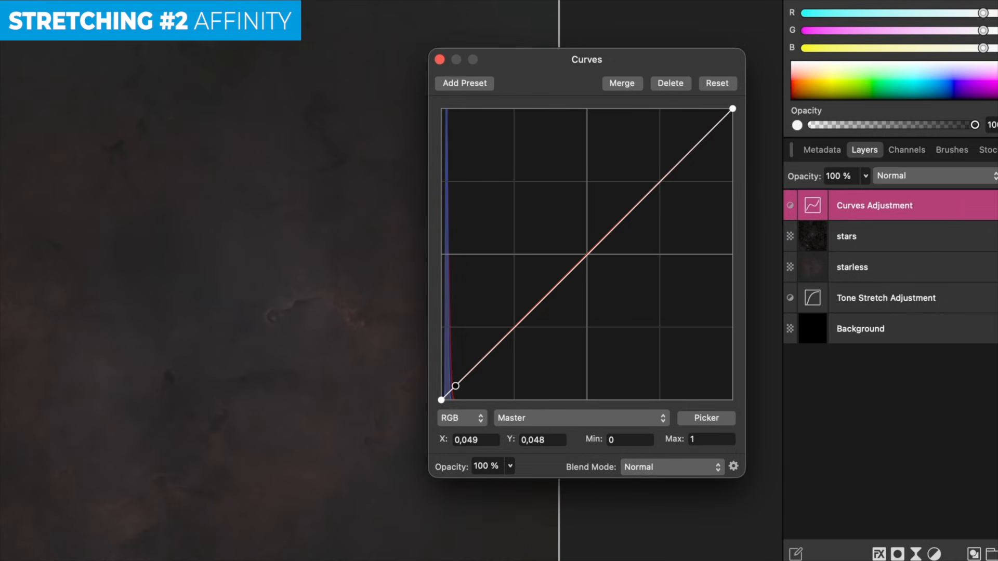
{"action": "left_click_drag", "start_coordinate": [455, 385], "coordinate": [457, 349]}
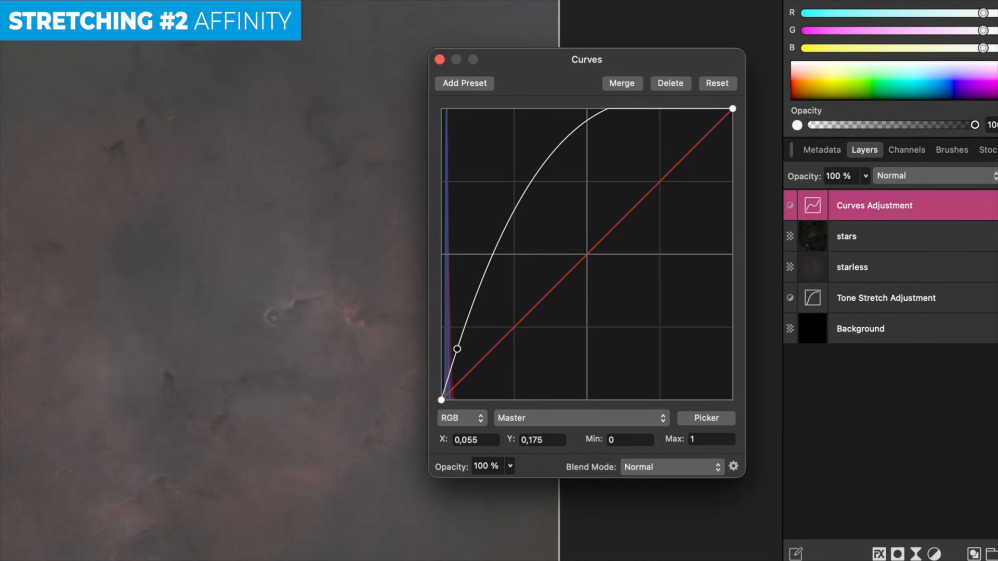
{"action": "left_click", "coordinate": [445, 387]}
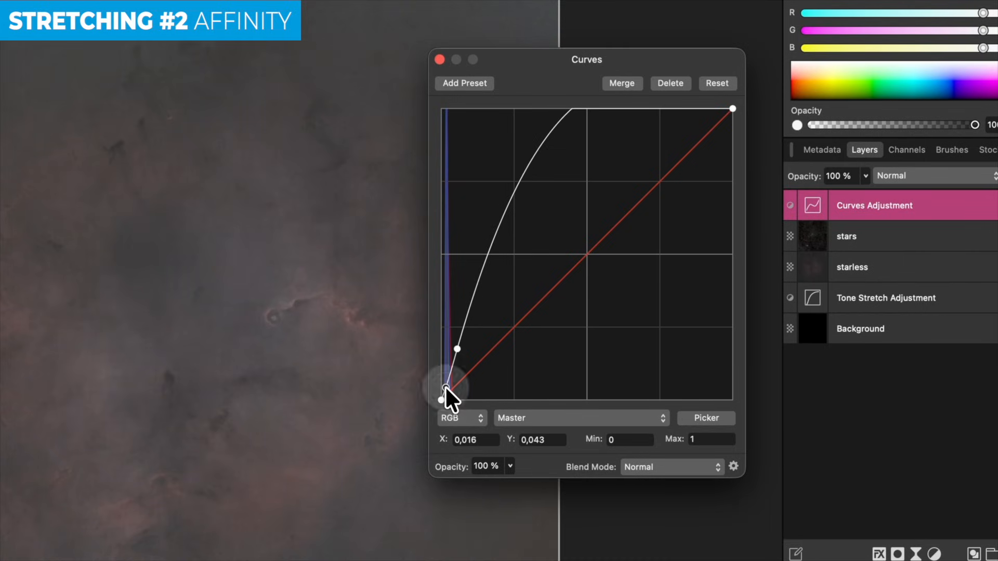
{"action": "left_click_drag", "start_coordinate": [445, 387], "coordinate": [447, 391]}
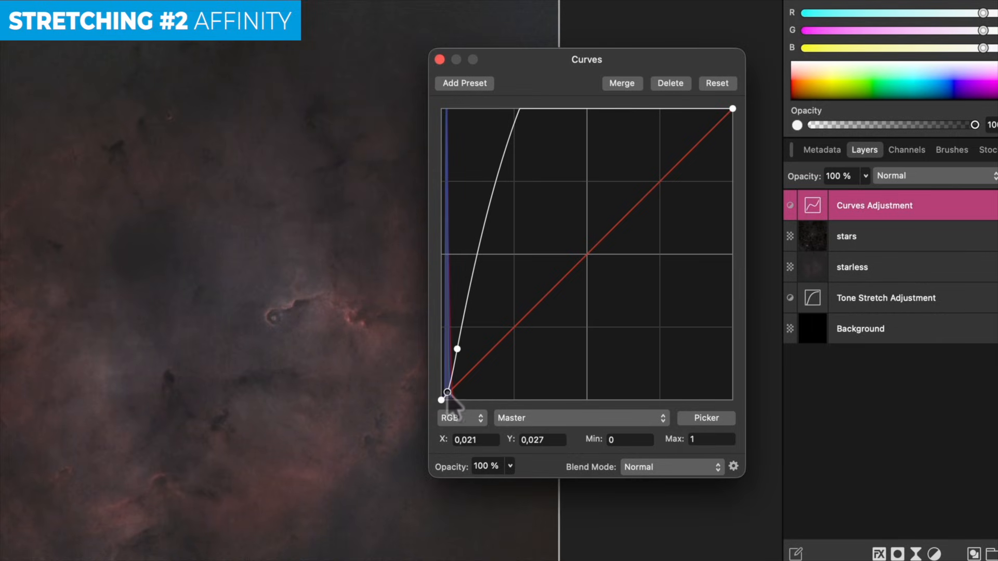
{"action": "left_click_drag", "start_coordinate": [498, 171], "coordinate": [514, 191]}
{"action": "left_click", "coordinate": [561, 152]}
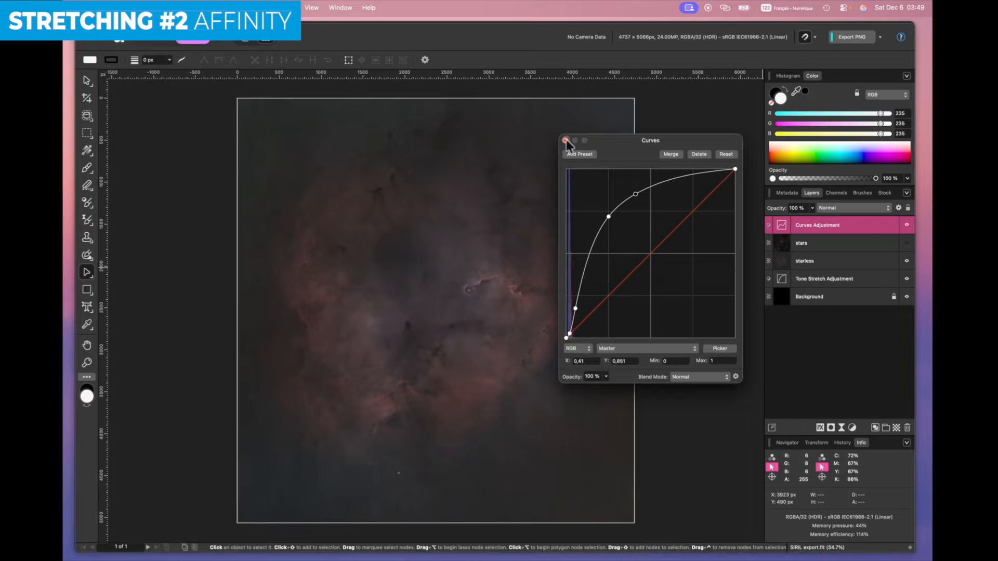
- Move the stars layer to the top of the stack, above the Curves Adjustment
{"action": "left_click", "coordinate": [440, 59]}
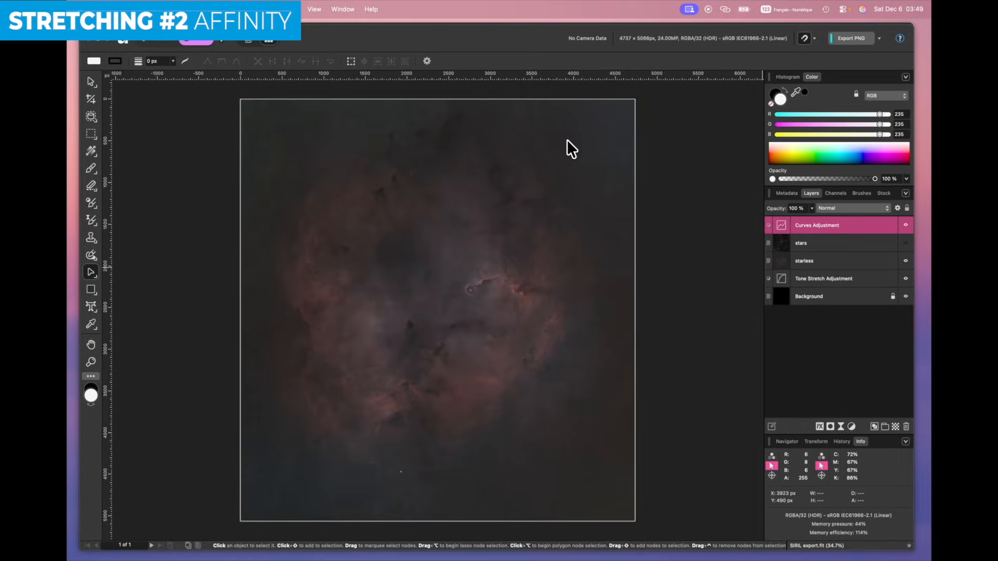
{"action": "left_click", "coordinate": [787, 244]}
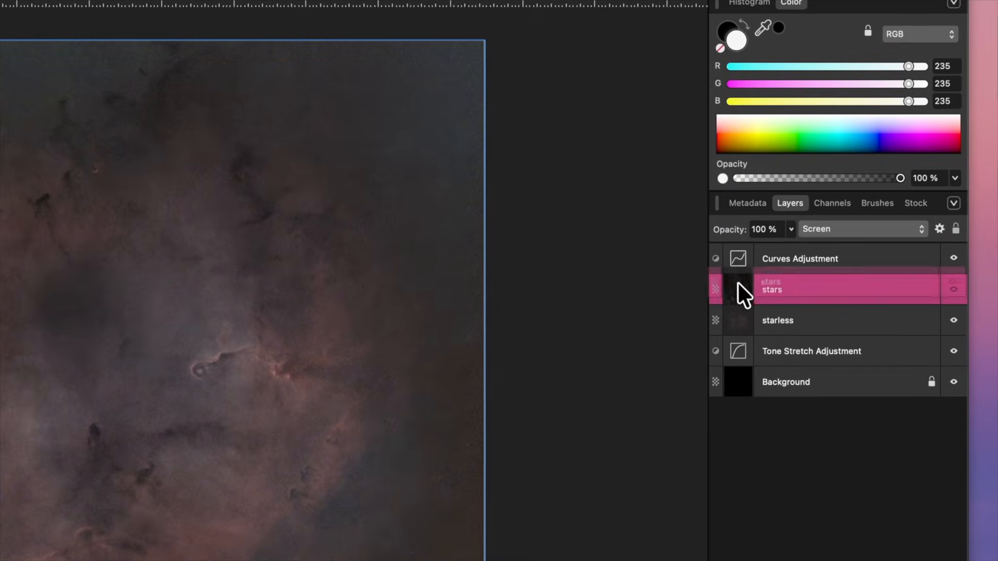
{"action": "left_click_drag", "start_coordinate": [782, 242], "coordinate": [781, 217]}
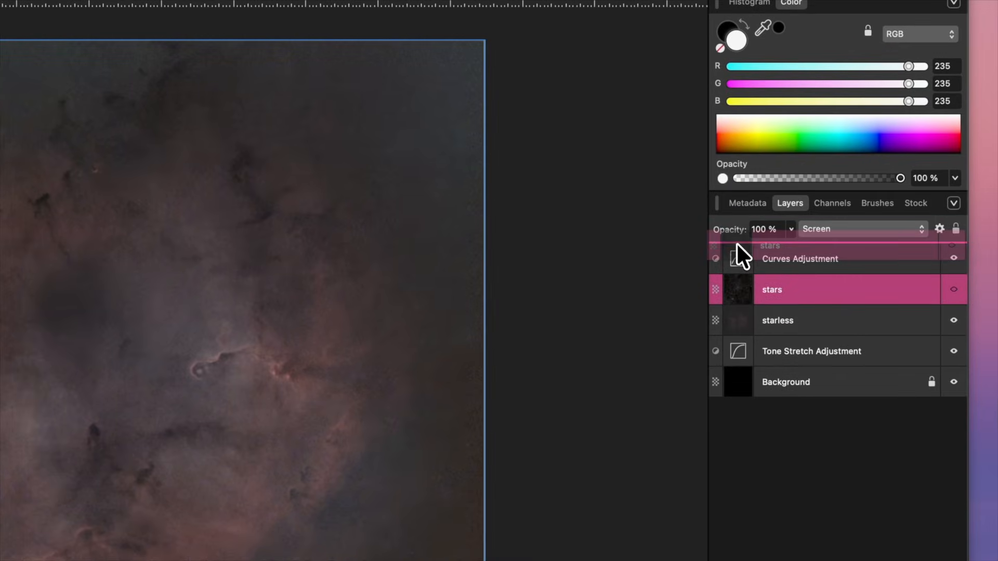
{"action": "left_click_drag", "start_coordinate": [736, 242], "coordinate": [737, 243]}
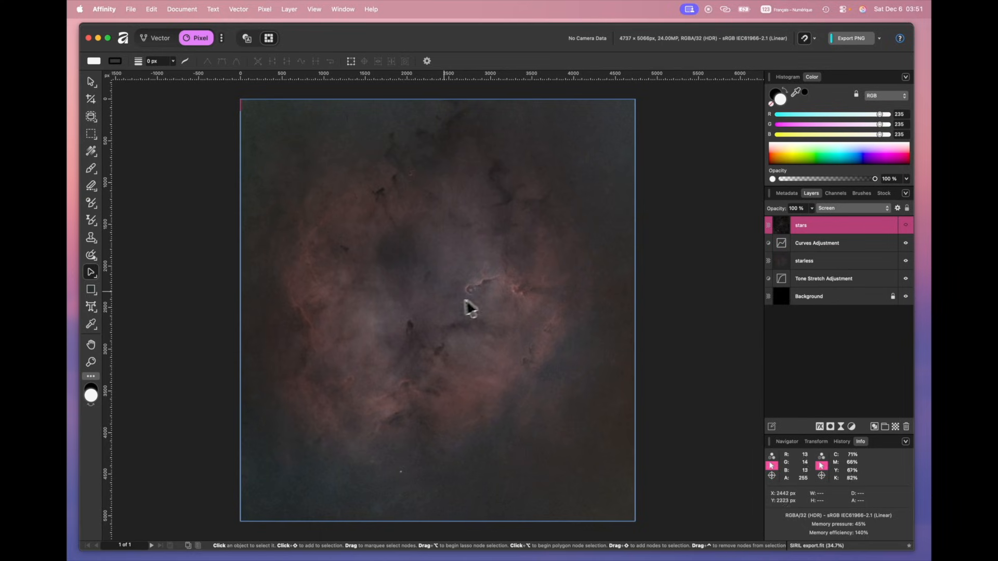
{"action": "scroll", "coordinate": [444, 290], "scroll_direction": "up", "scroll_amount": 3}
{"action": "scroll", "coordinate": [444, 290], "scroll_direction": "up", "scroll_amount": 5}
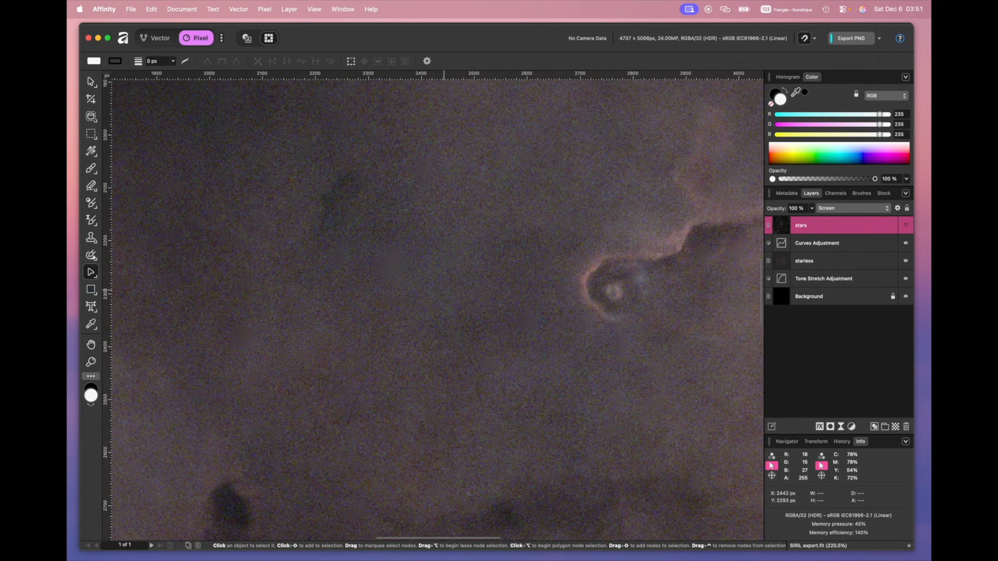
{"action": "scroll", "coordinate": [444, 290], "scroll_direction": "up", "scroll_amount": 2}
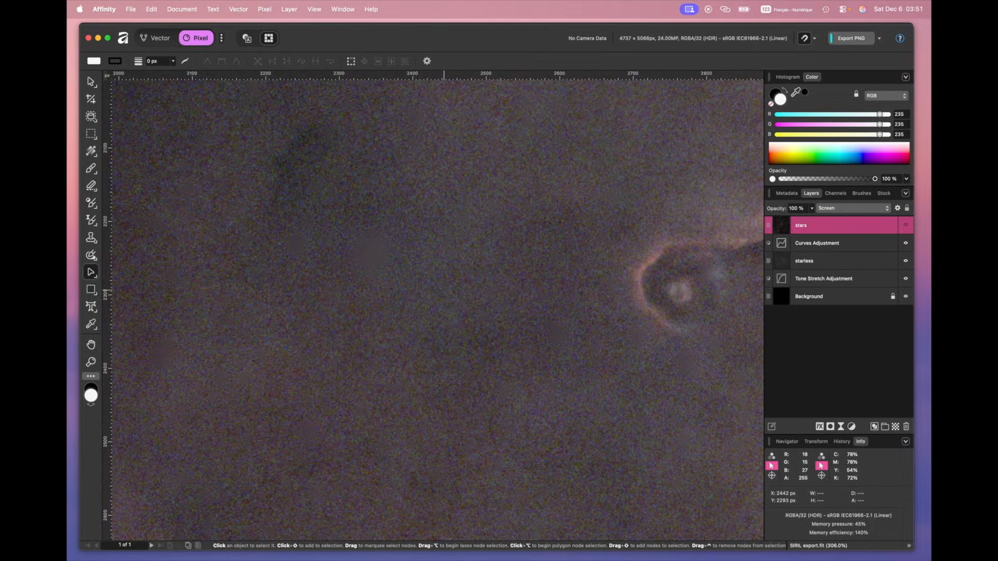
{"action": "key", "text": "super+0"}
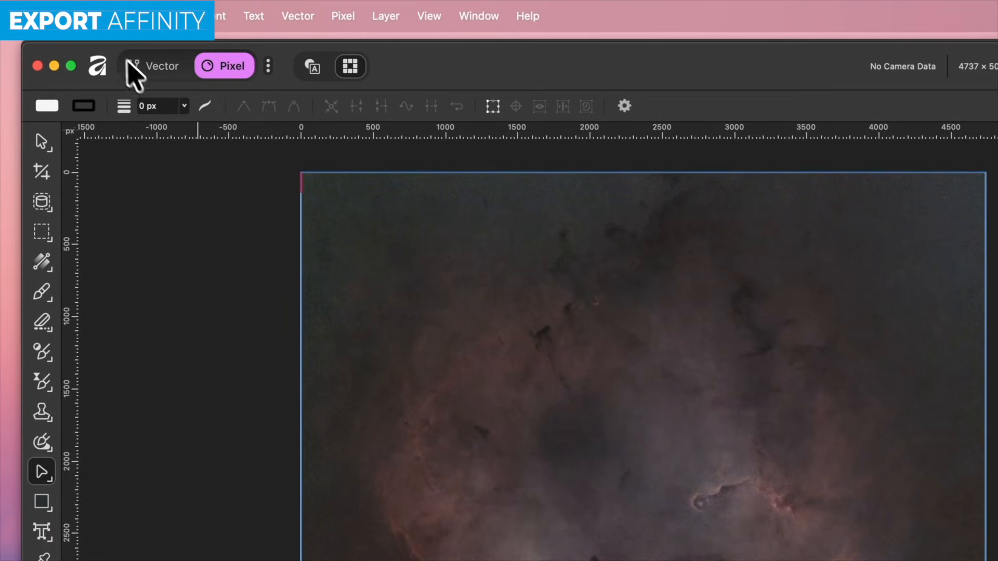
- Open the Export dialog set to TIFF RGB 16-bit at 4737 × 5066 px
{"action": "left_click", "coordinate": [119, 16]}
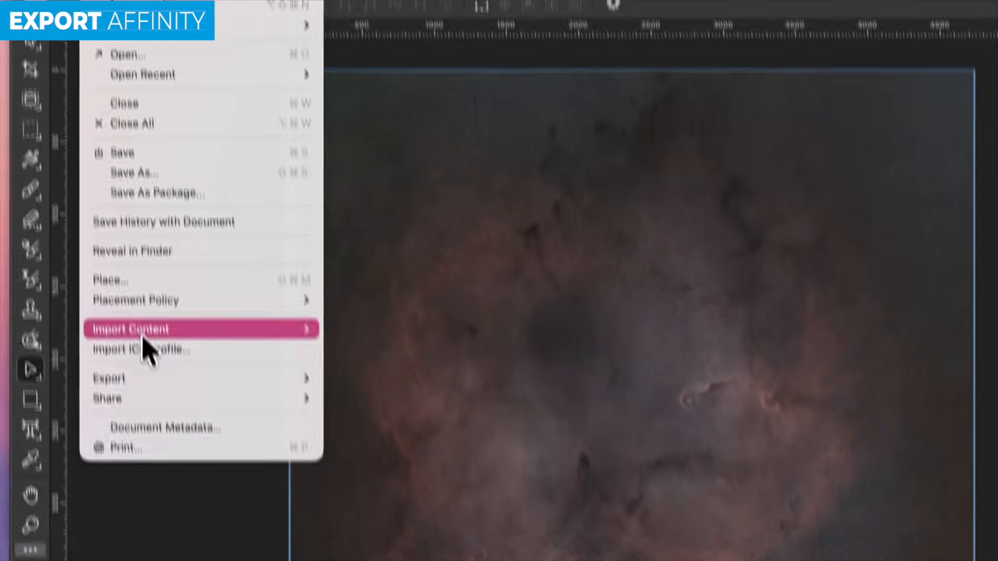
{"action": "mouse_move", "coordinate": [148, 380]}
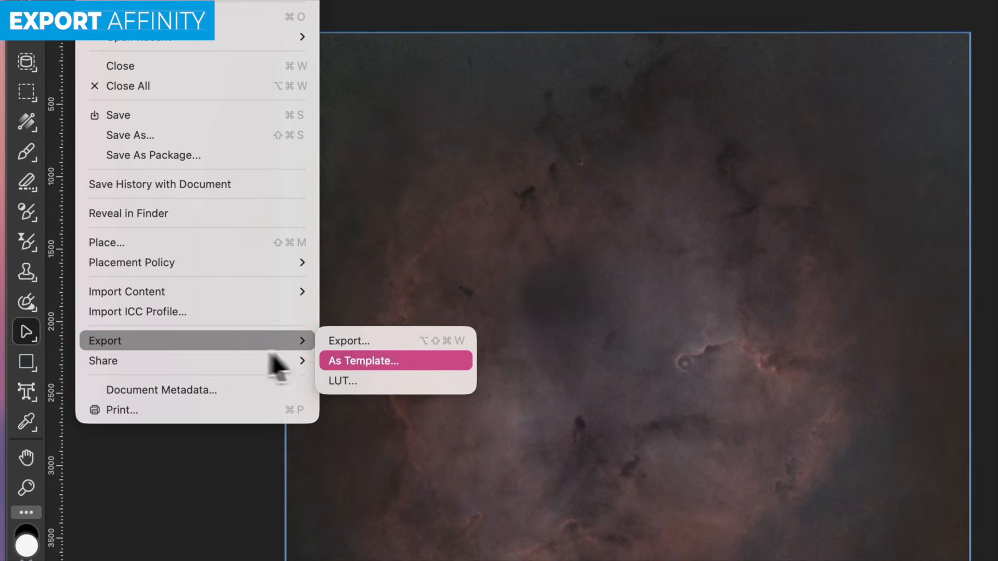
{"action": "left_click", "coordinate": [333, 343]}
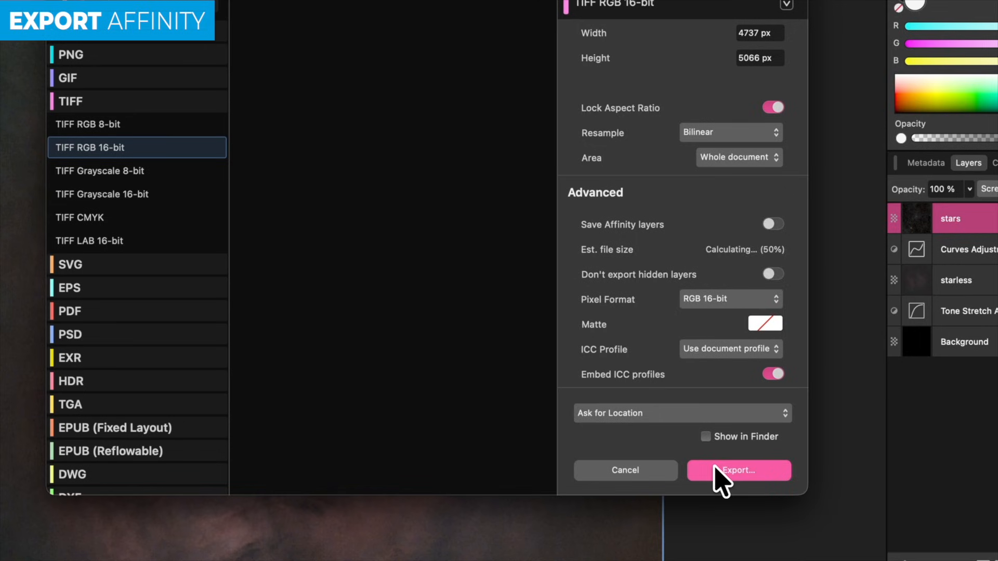
- Save the 16-bit TIFF export under the file name 'Affinity export'
{"action": "left_click", "coordinate": [980, 500]}
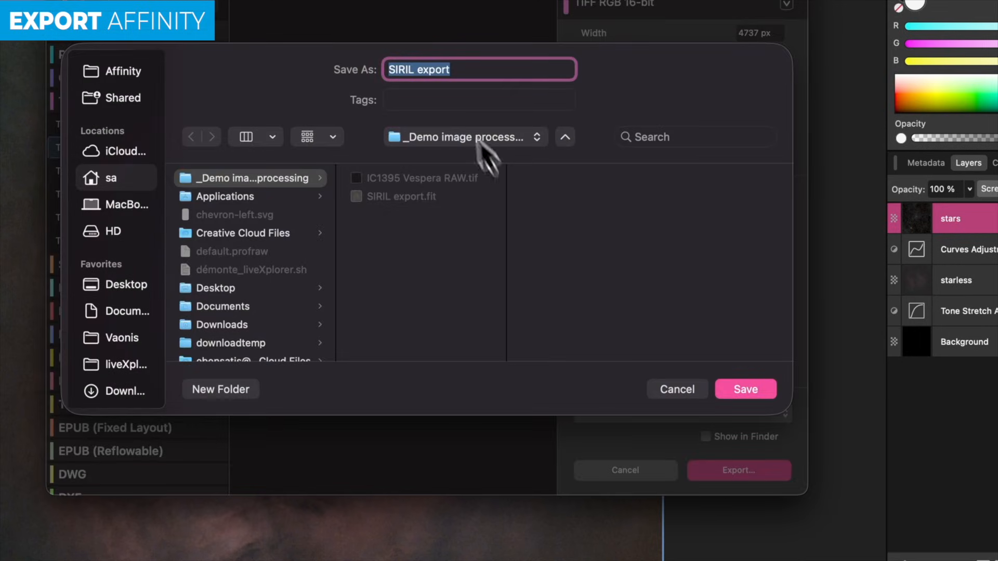
{"action": "type", "text": "Affini"}
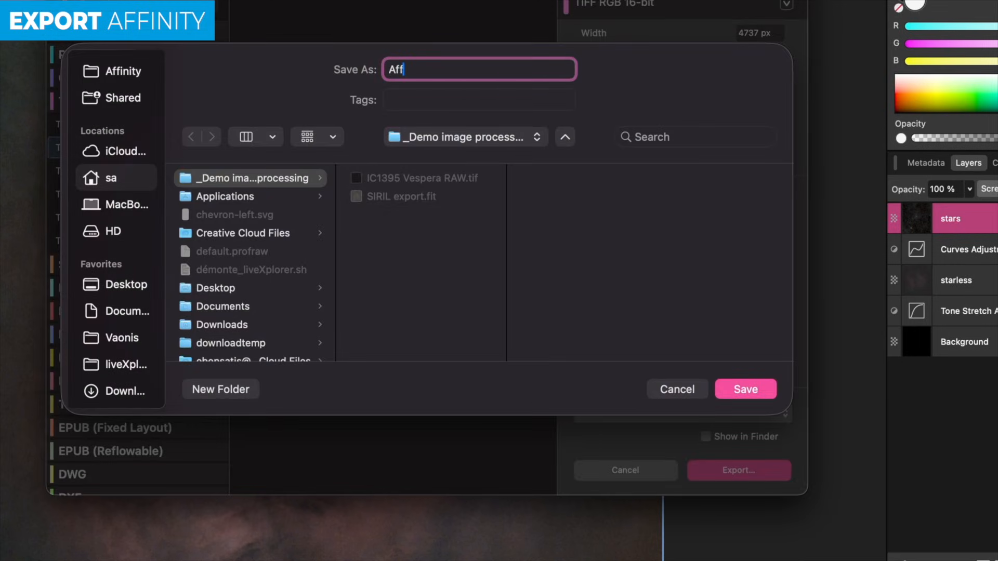
{"action": "type", "text": "ty export"}
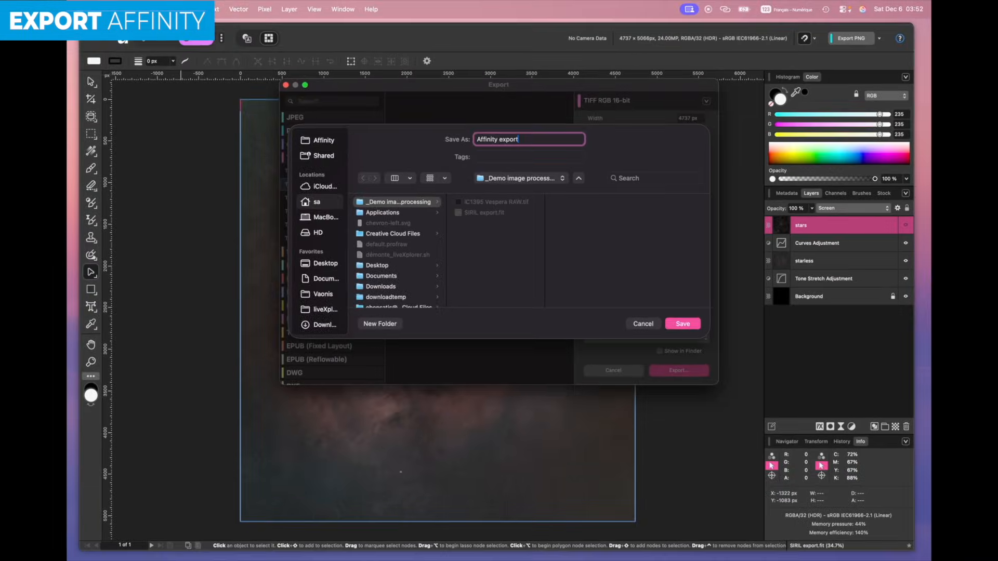
{"action": "key", "text": "Return"}
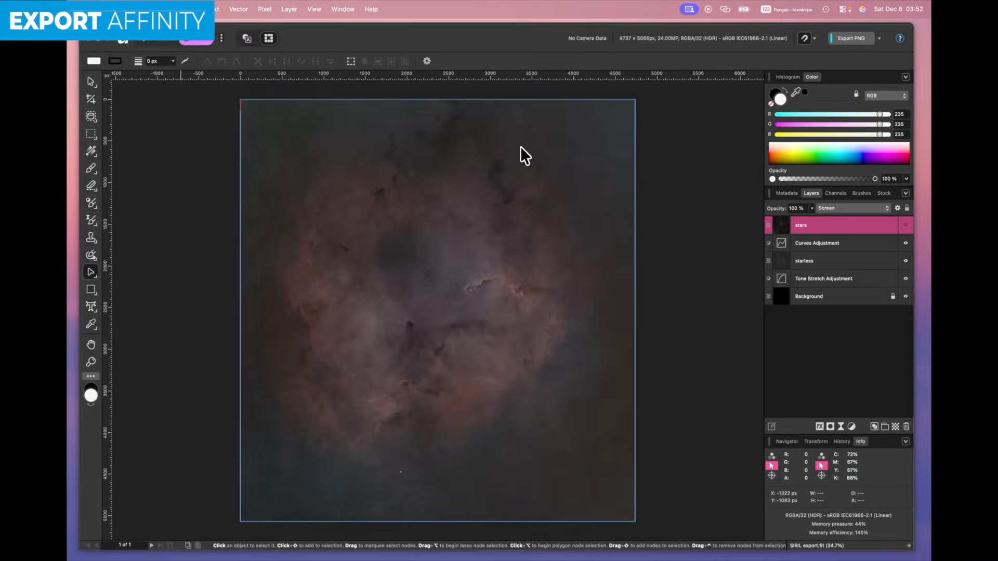
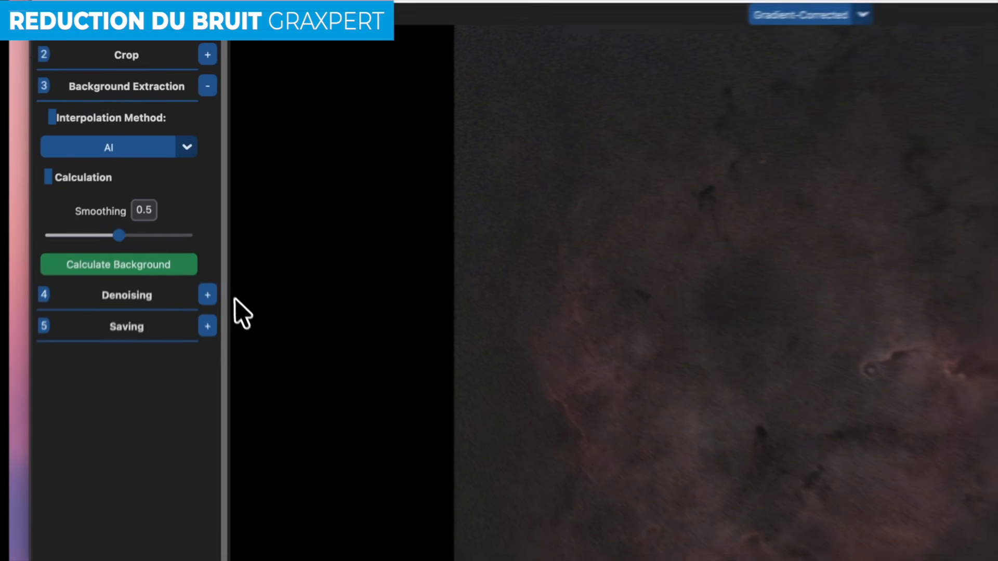
- Run GraXpert AI denoising at strength 1.0, then compare the Denoised and Gradient-Corrected views
{"action": "left_click", "coordinate": [189, 215]}
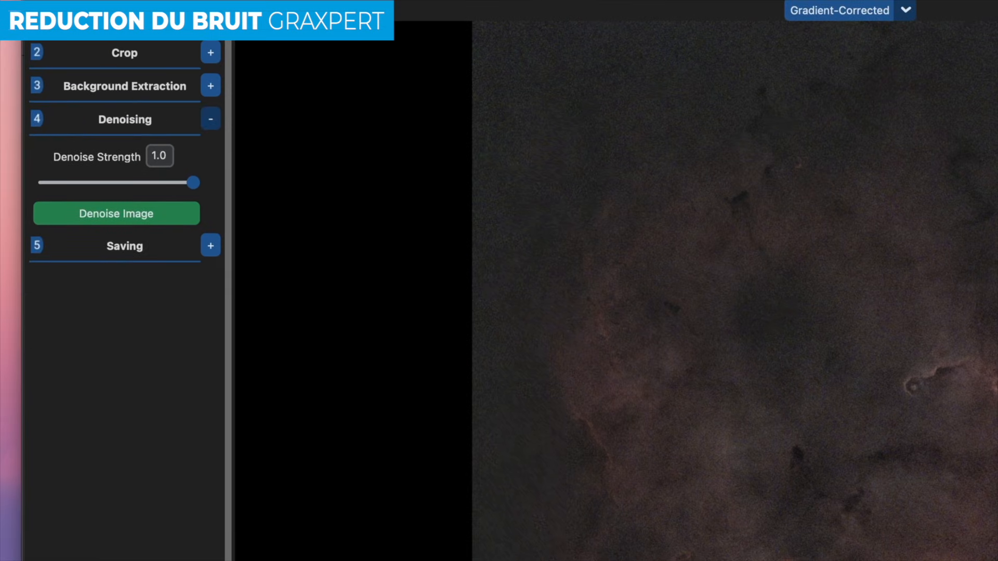
{"action": "left_click", "coordinate": [127, 212]}
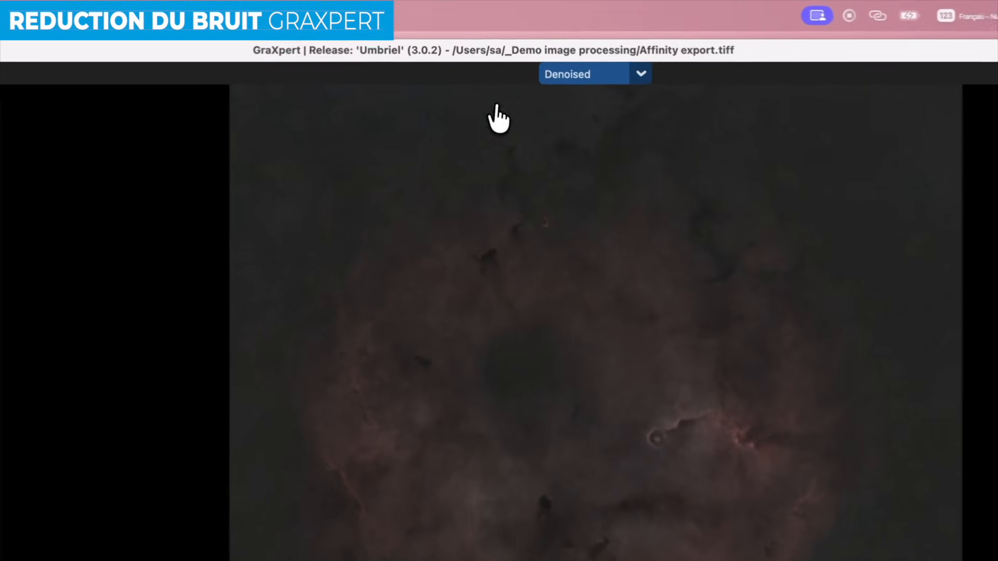
{"action": "left_click", "coordinate": [578, 76]}
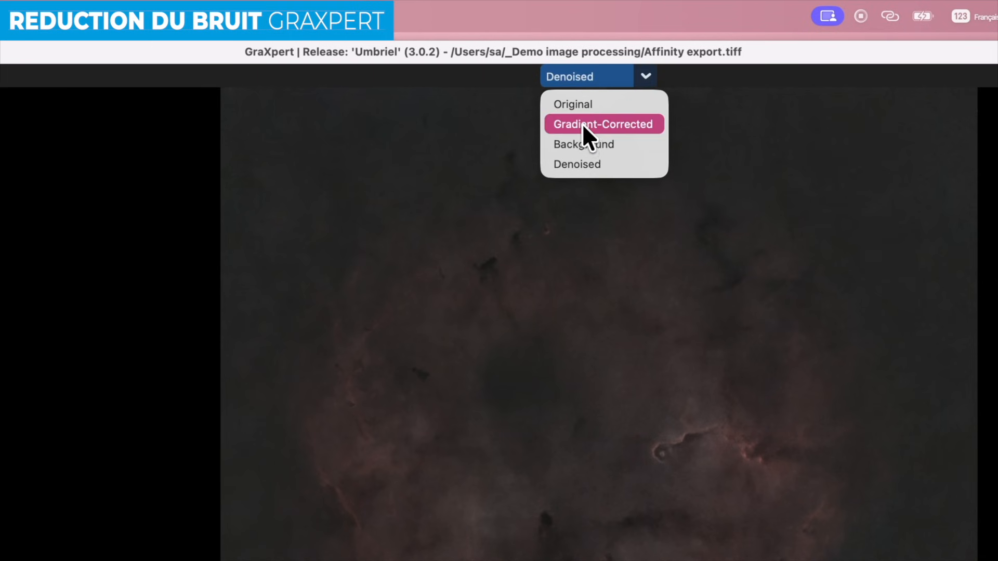
{"action": "left_click", "coordinate": [582, 124]}
{"action": "left_click", "coordinate": [586, 80]}
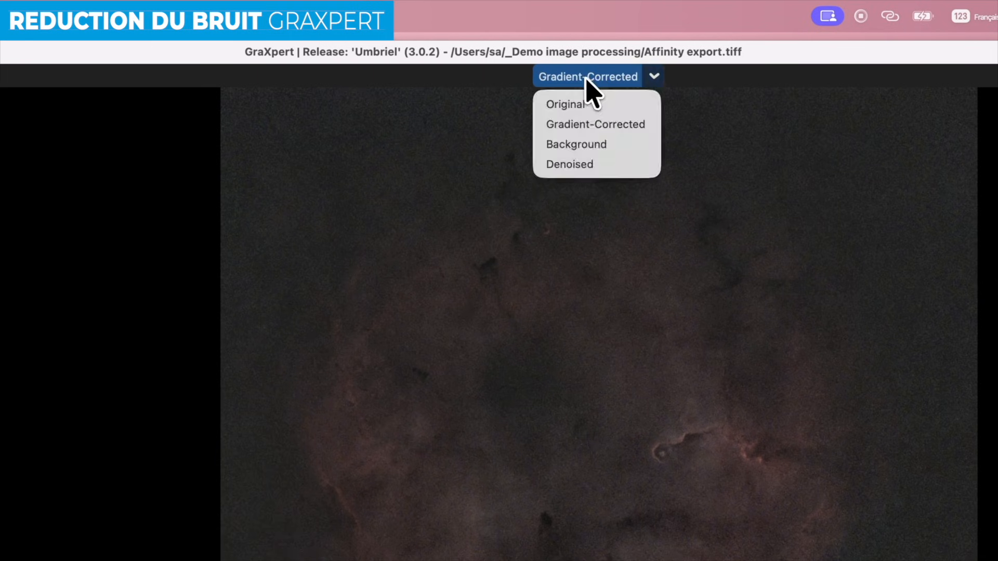
{"action": "left_click", "coordinate": [584, 162]}
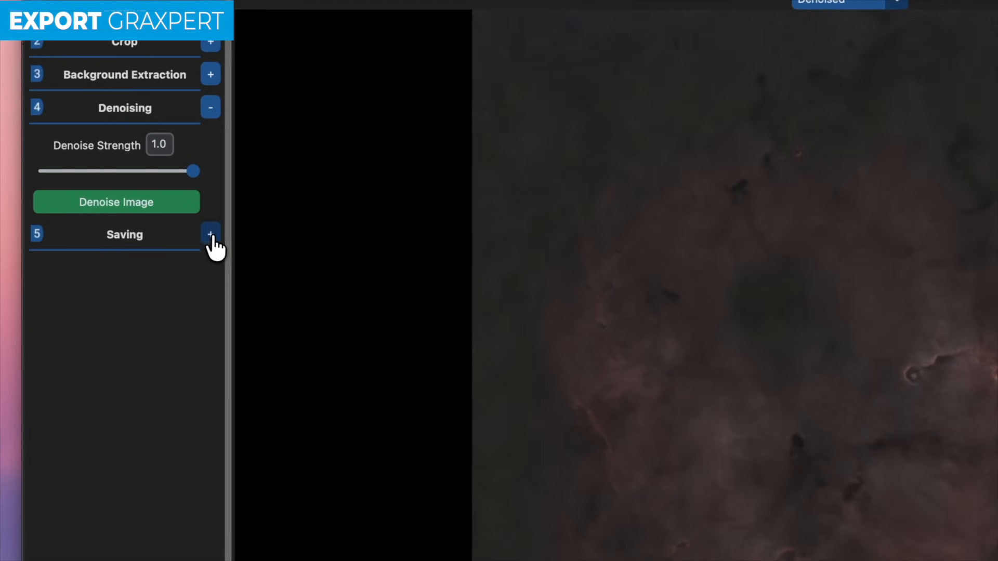
- Save the processed image as a 16-bit TIFF named 'graxpert export'
{"action": "left_click", "coordinate": [188, 180]}
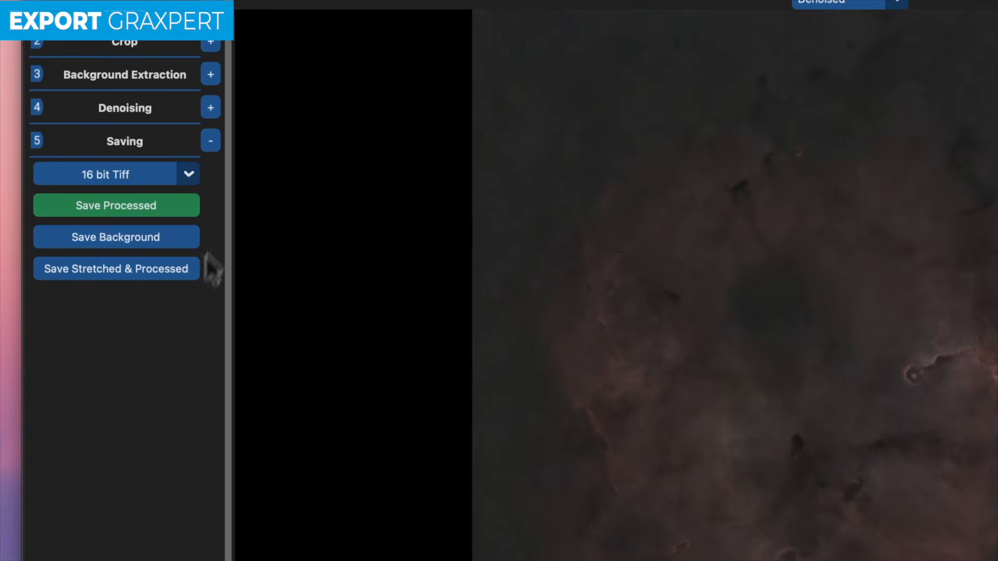
{"action": "left_click", "coordinate": [186, 182]}
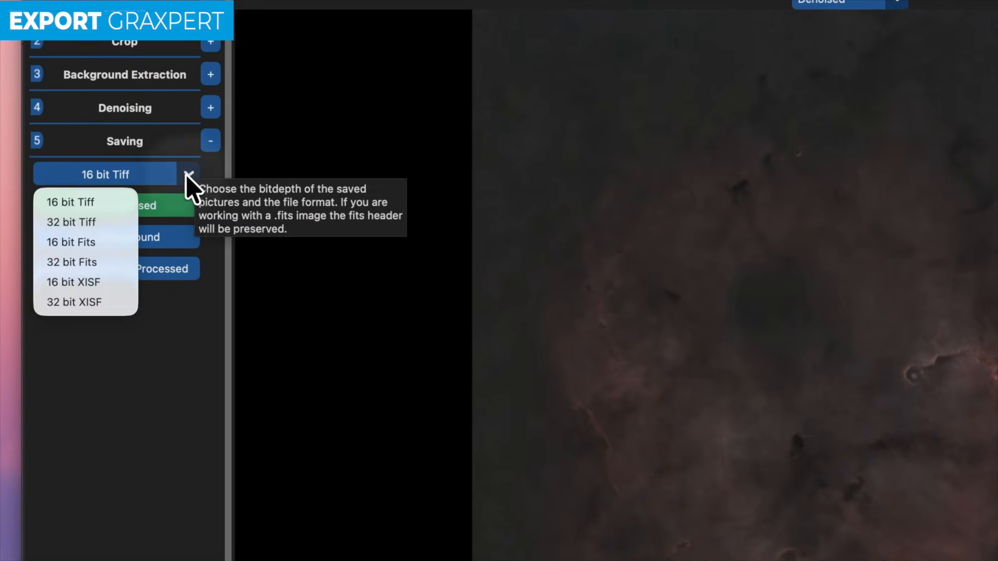
{"action": "left_click", "coordinate": [102, 202]}
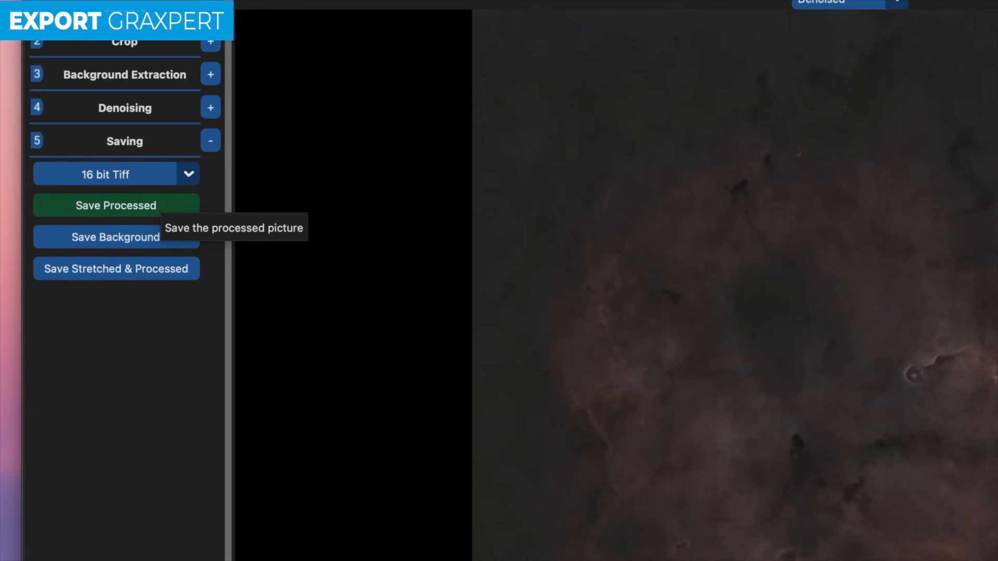
{"action": "left_click", "coordinate": [156, 211]}
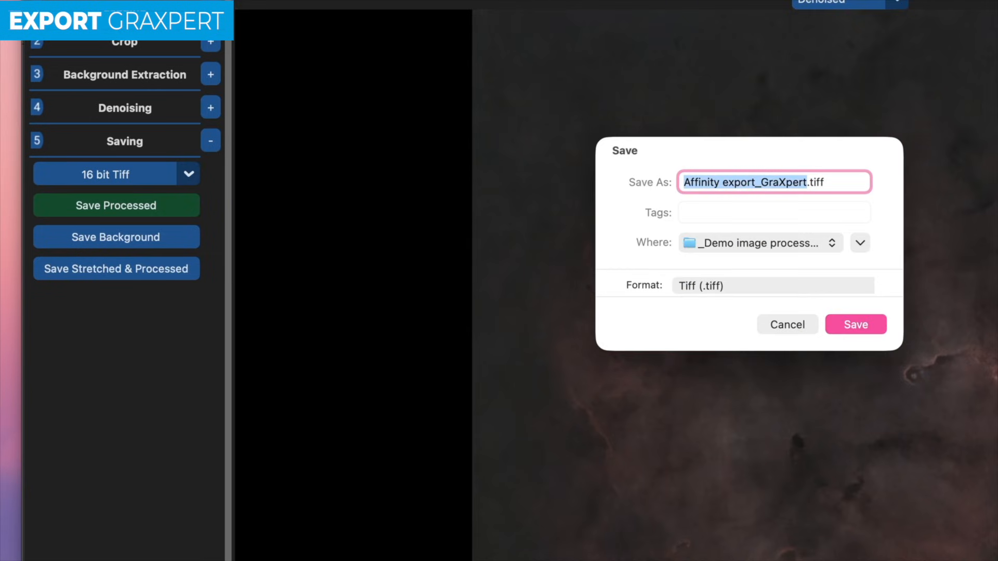
{"action": "type", "text": "grax"}
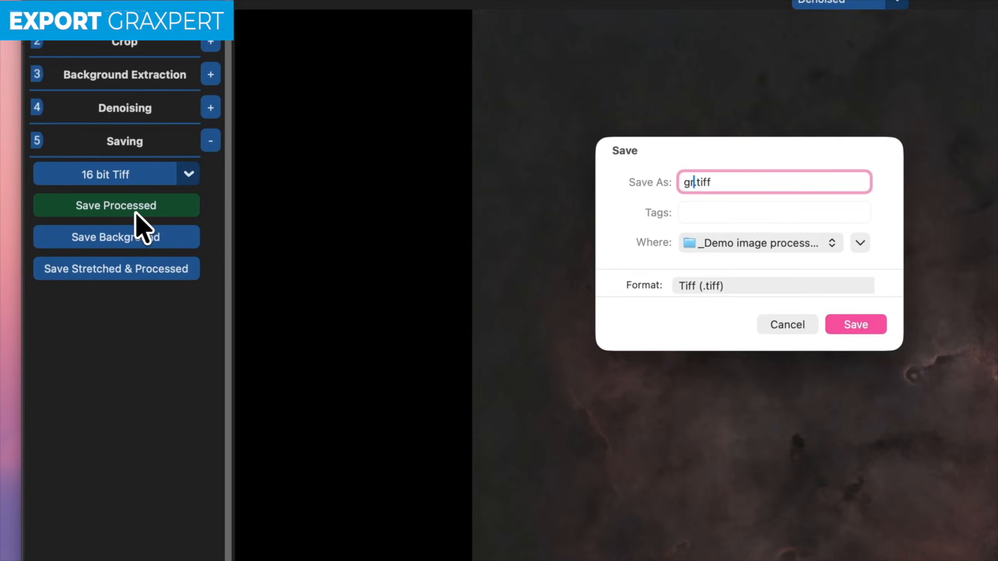
{"action": "type", "text": "pert expor"}
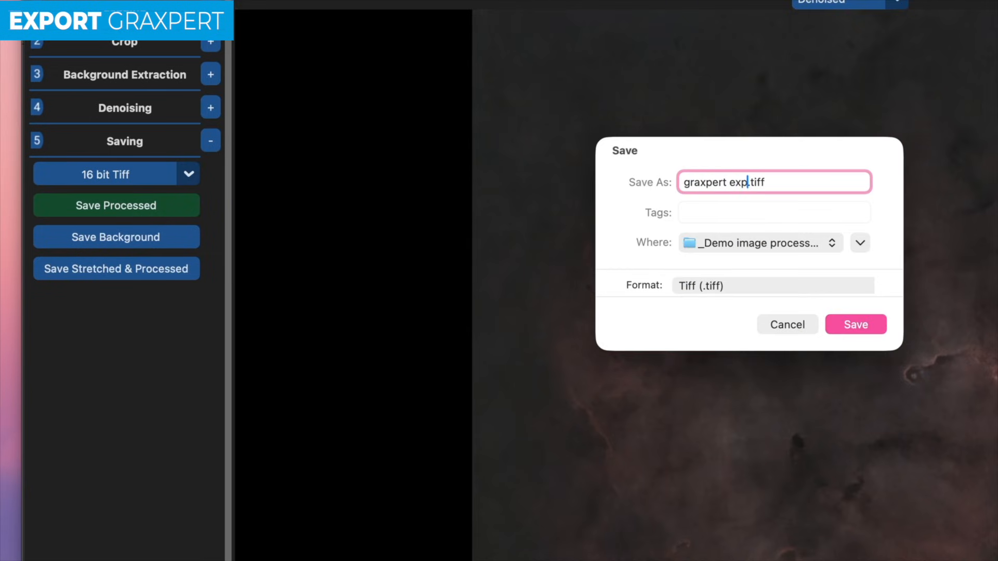
{"action": "type", "text": "t"}
{"action": "key", "text": "Return"}
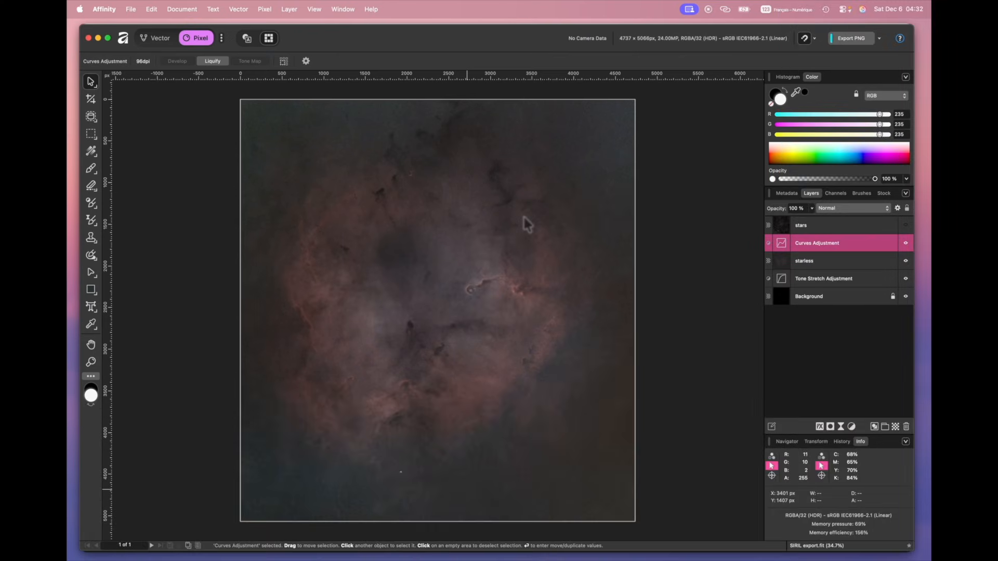
- Drag graxpert export.tiff from Finder into the Affinity document and snap it to the document bounds
{"action": "key", "text": "super+Tab"}
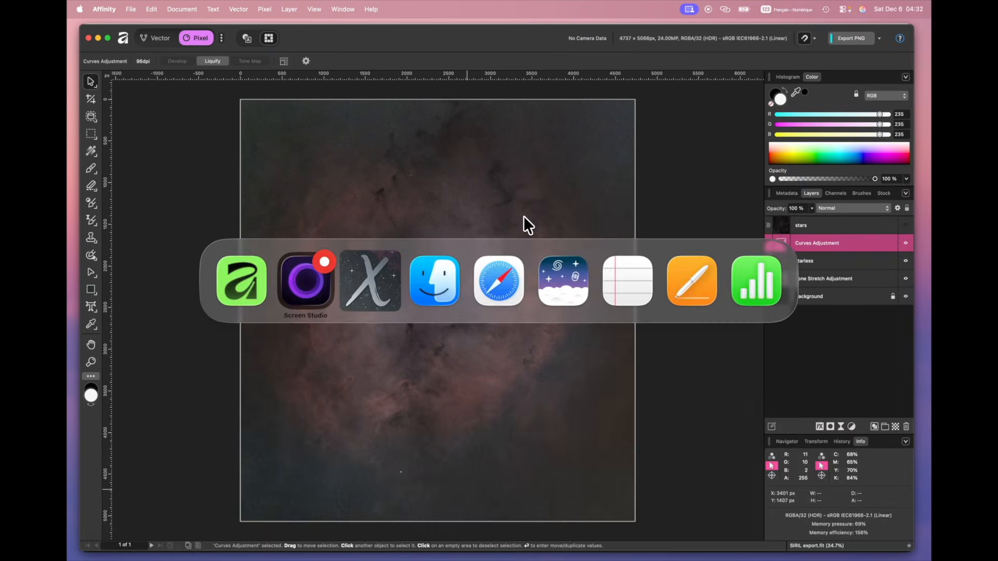
{"action": "key", "text": "super+Tab"}
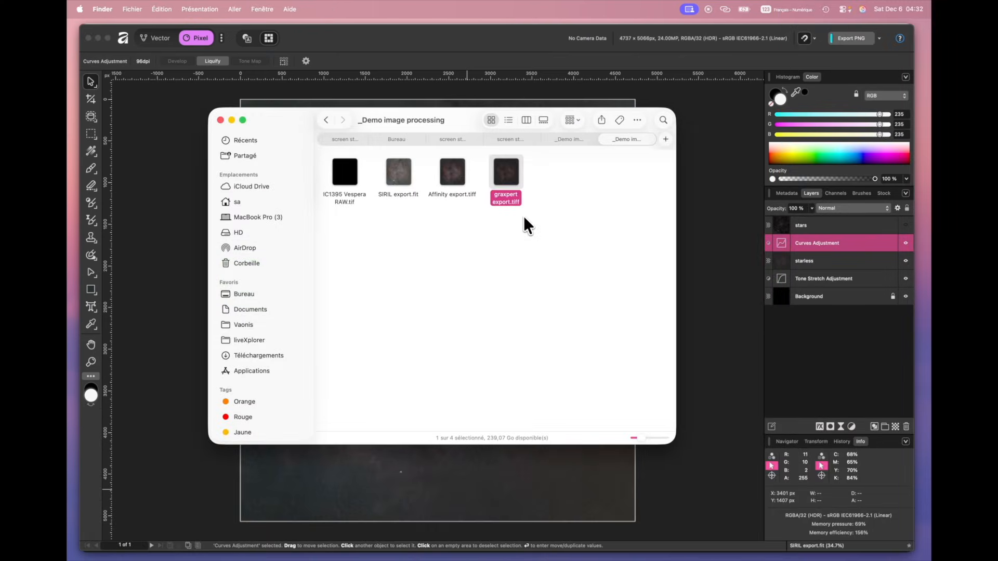
{"action": "left_click_drag", "start_coordinate": [510, 190], "coordinate": [328, 485]}
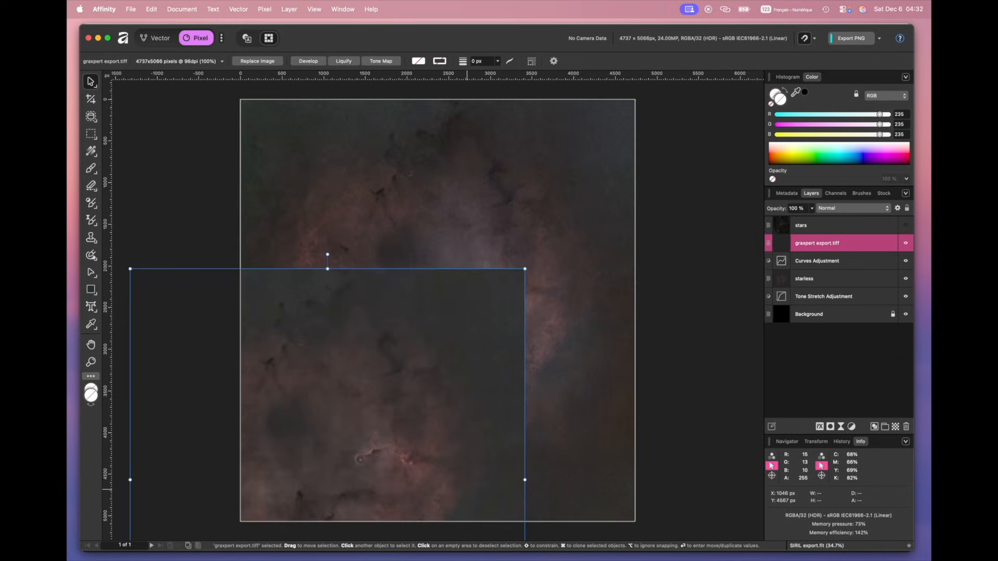
{"action": "left_click_drag", "start_coordinate": [329, 428], "coordinate": [442, 262]}
{"action": "scroll", "coordinate": [445, 283], "scroll_direction": "up", "scroll_amount": 10}
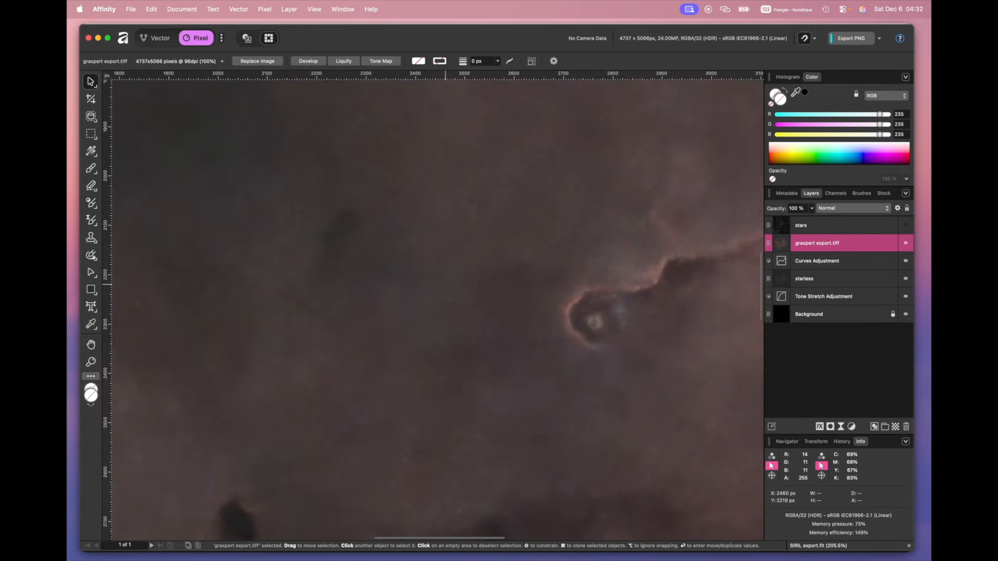
{"action": "scroll", "coordinate": [445, 285], "scroll_direction": "up", "scroll_amount": 5}
{"action": "scroll", "coordinate": [444, 284], "scroll_direction": "right", "scroll_amount": 10}
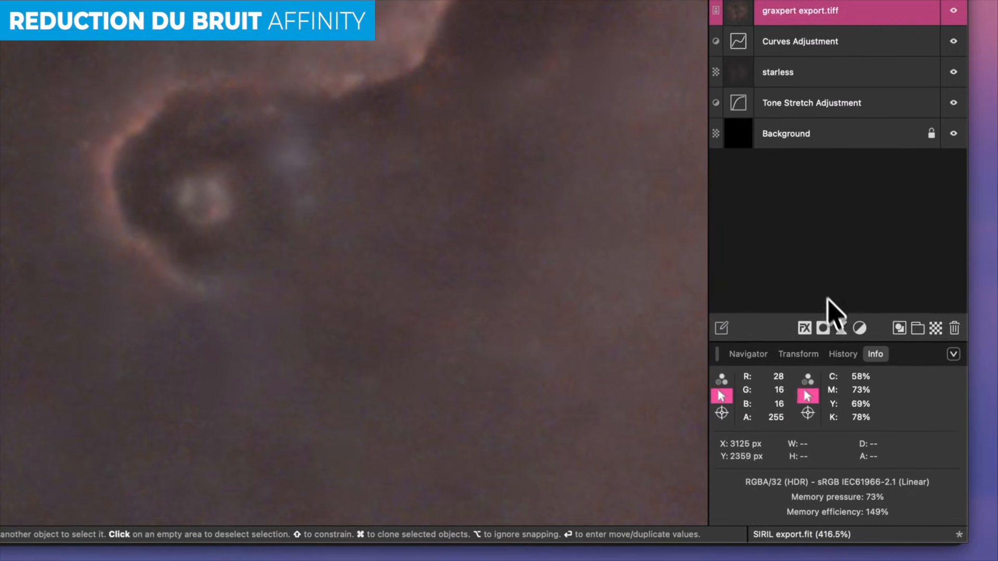
- Add a live Denoise filter with Luminance Detail 100% and Luminance about 13%
{"action": "left_click", "coordinate": [838, 326]}
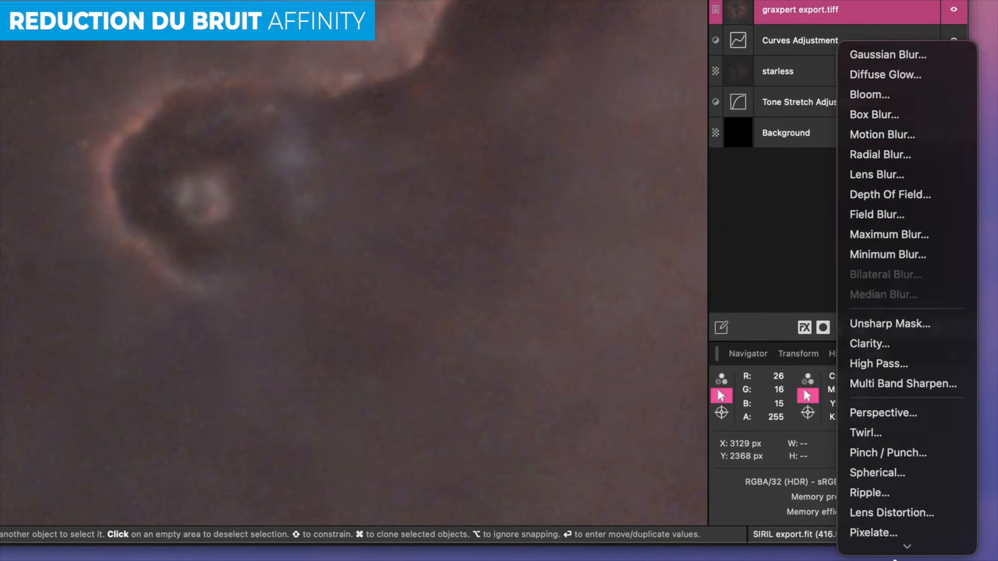
{"action": "scroll", "coordinate": [894, 556], "scroll_direction": "down", "scroll_amount": 5}
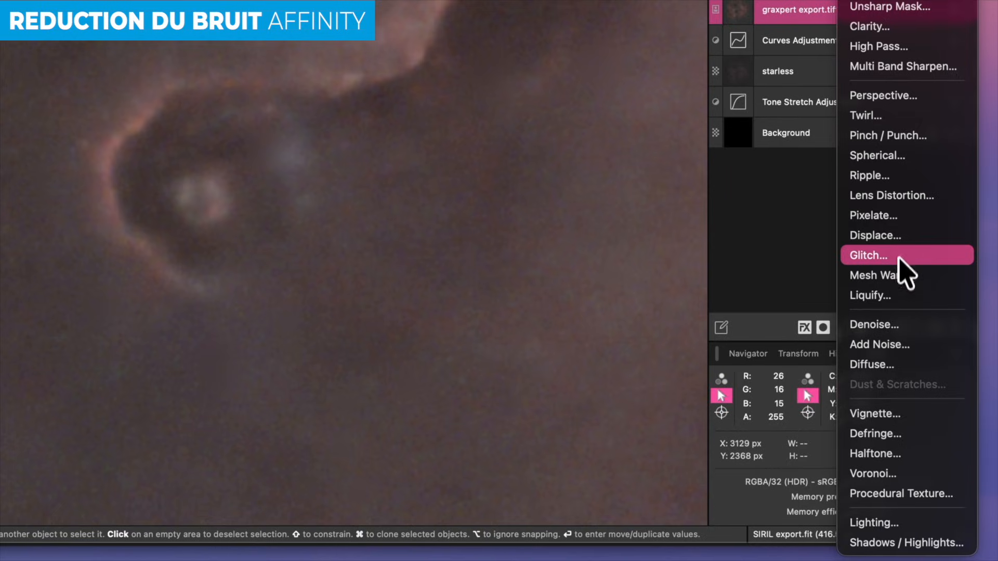
{"action": "left_click", "coordinate": [888, 323]}
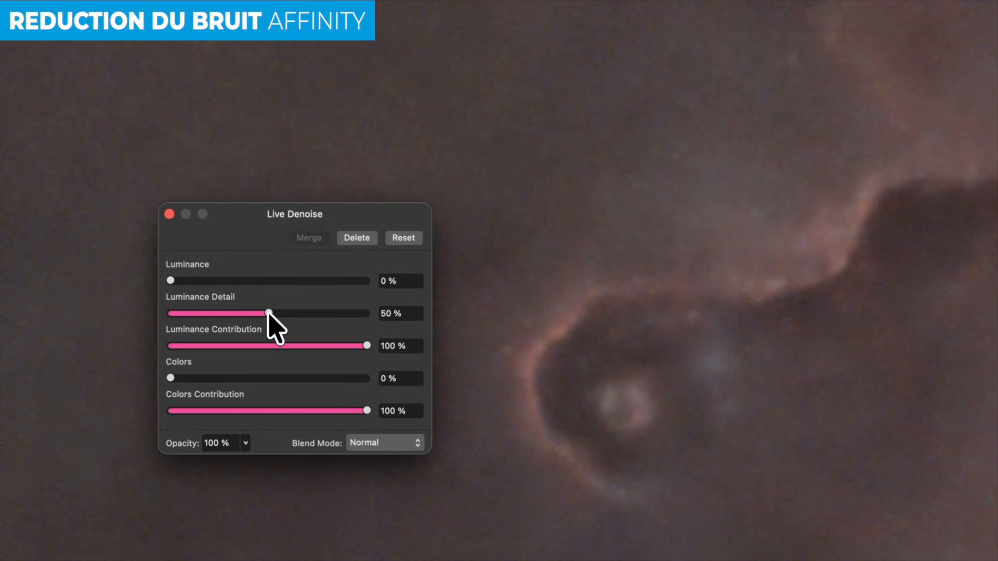
{"action": "left_click_drag", "start_coordinate": [268, 313], "coordinate": [381, 320]}
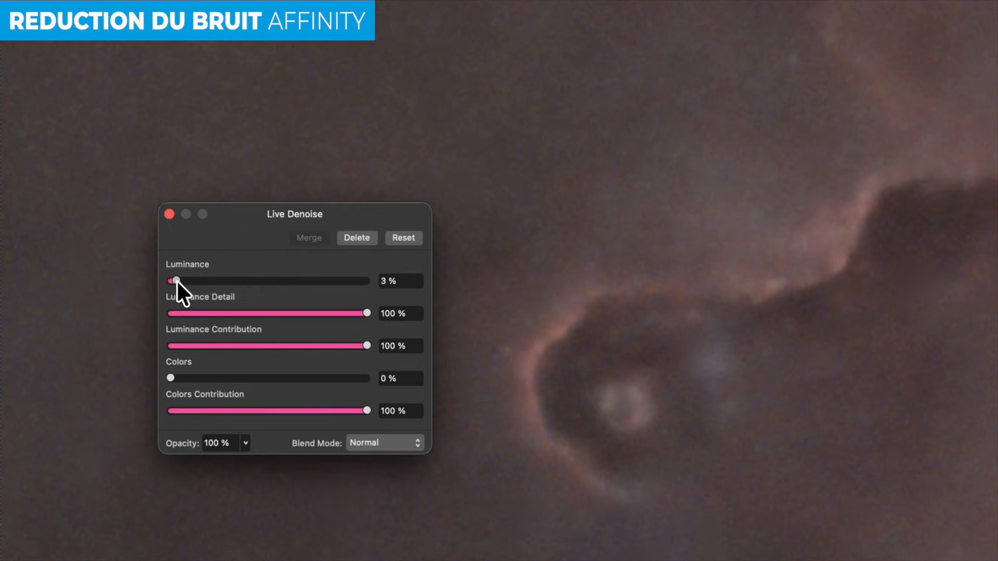
{"action": "left_click_drag", "start_coordinate": [176, 280], "coordinate": [229, 282]}
{"action": "left_click", "coordinate": [170, 214]}
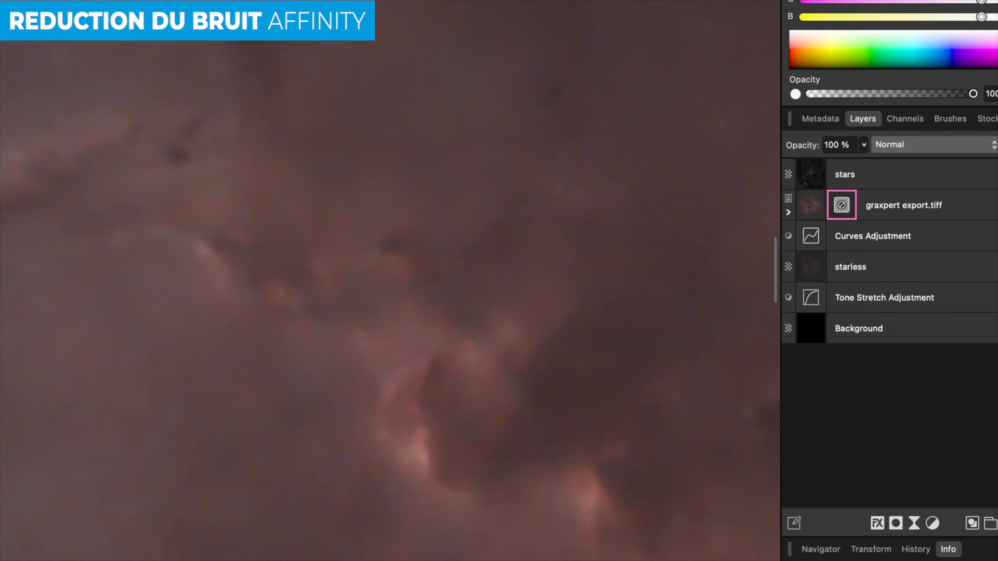
- Toggle the Noise Reduction on and off to compare, and nest it inside graxpert export.tiff
{"action": "left_click", "coordinate": [788, 212]}
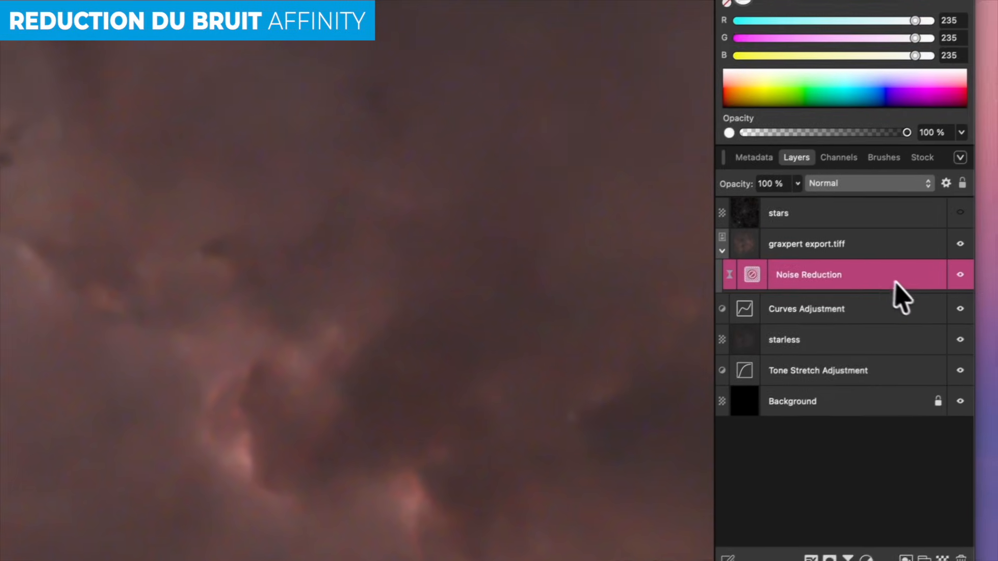
{"action": "left_click", "coordinate": [954, 278]}
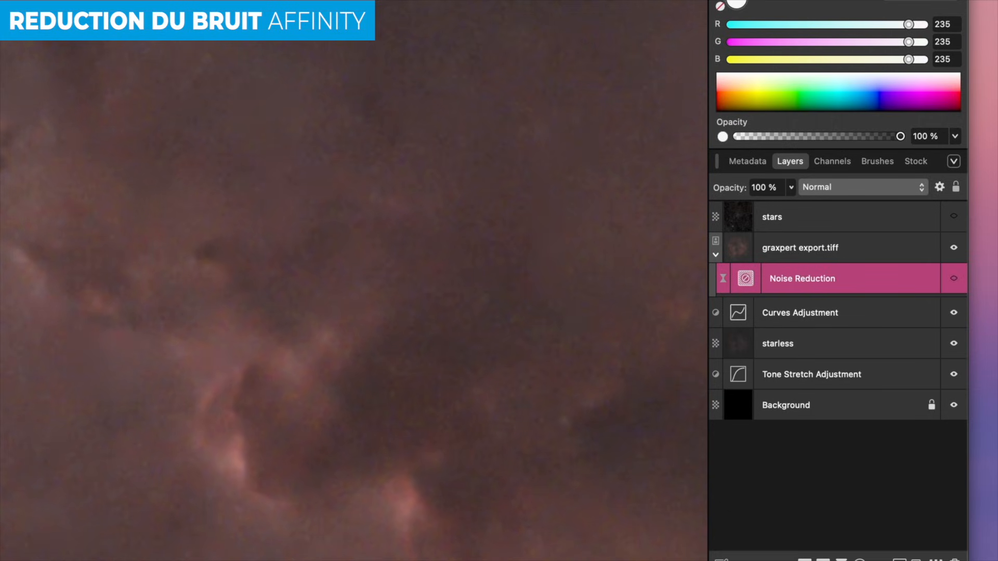
{"action": "left_click", "coordinate": [954, 278]}
{"action": "left_click", "coordinate": [954, 279]}
{"action": "left_click_drag", "start_coordinate": [951, 279], "coordinate": [720, 257]}
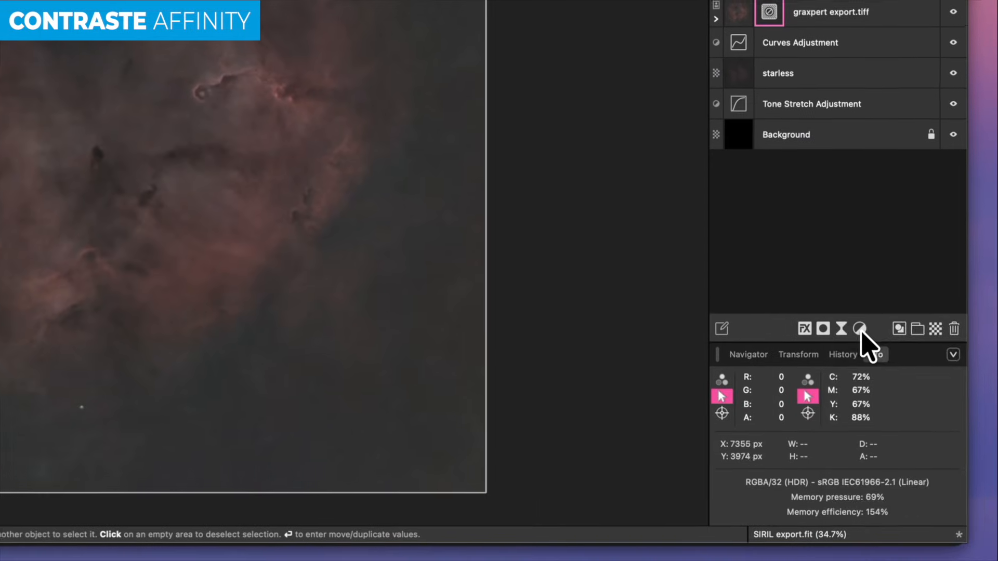
- Add a Curves adjustment with the lower curve lifted, black point held dark and highlights eased
{"action": "left_click", "coordinate": [851, 427]}
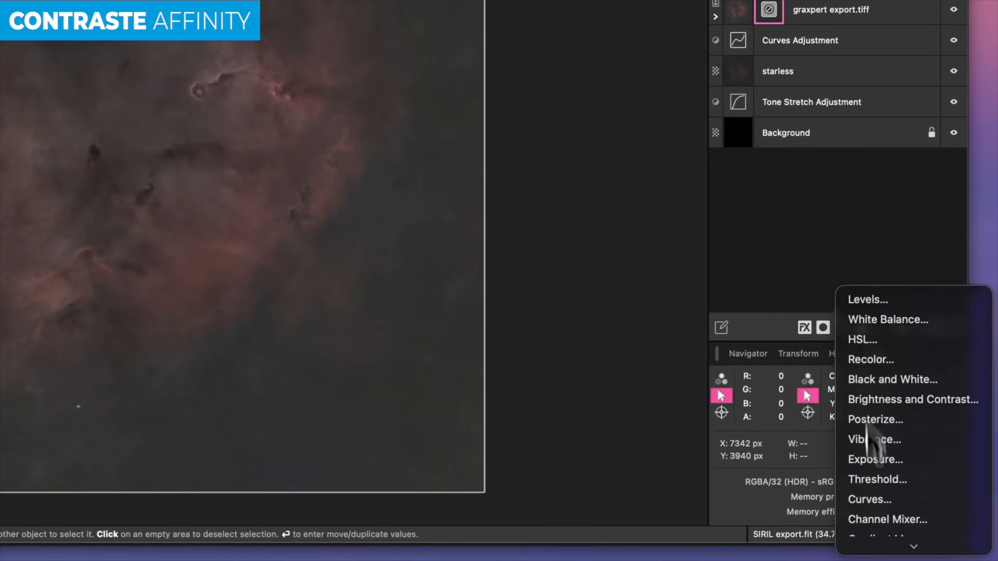
{"action": "mouse_move", "coordinate": [885, 546]}
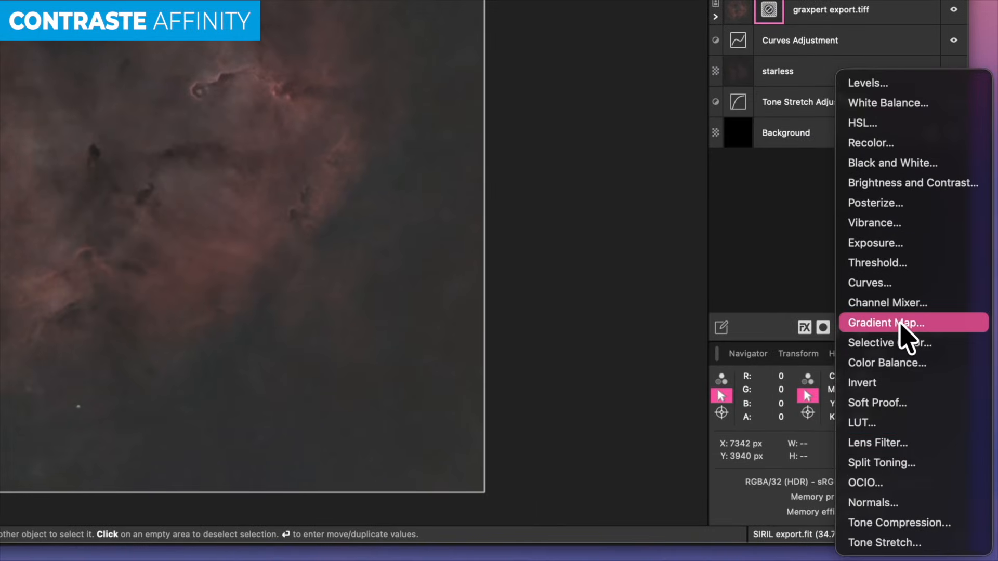
{"action": "left_click", "coordinate": [895, 283]}
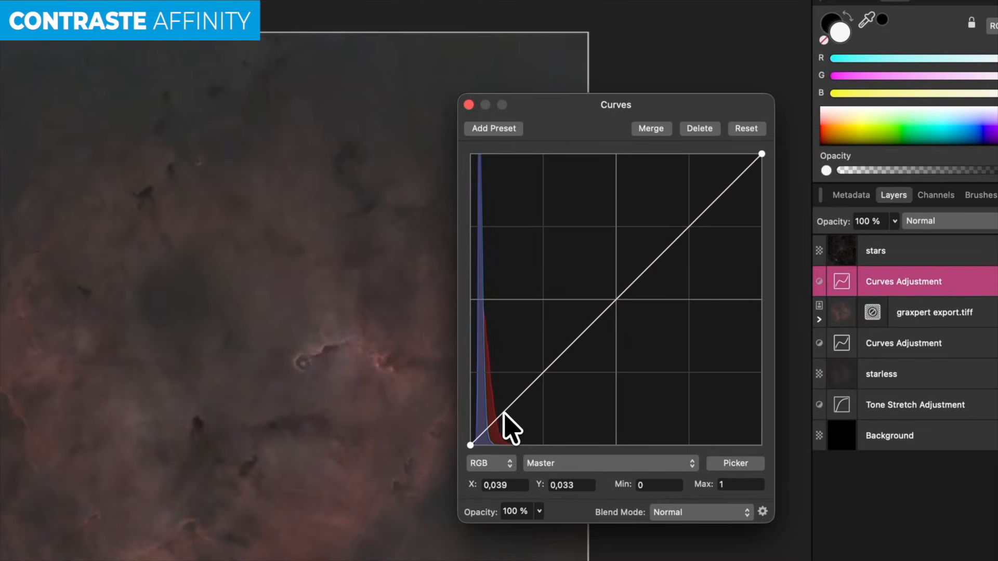
{"action": "left_click_drag", "start_coordinate": [504, 413], "coordinate": [500, 366]}
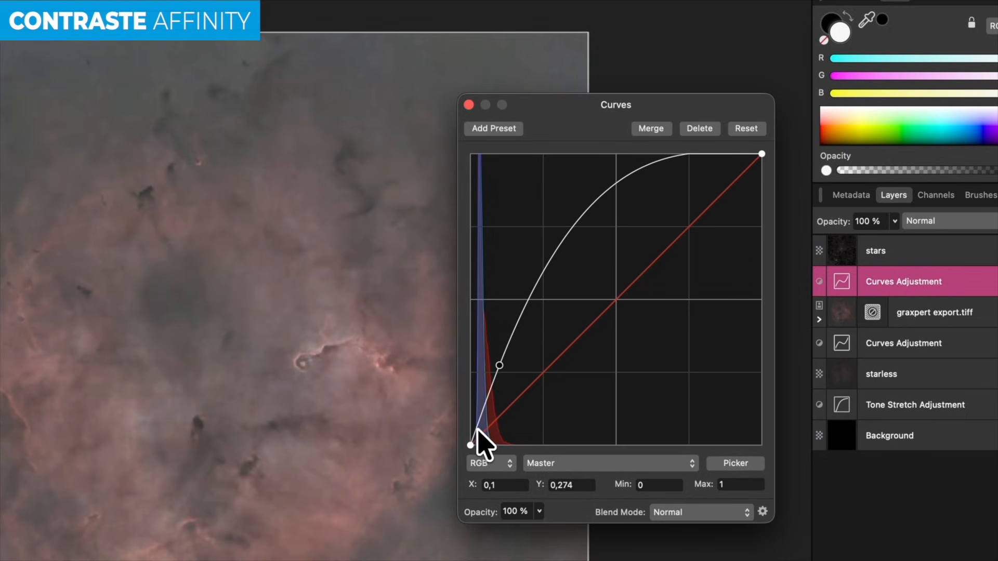
{"action": "left_click_drag", "start_coordinate": [477, 428], "coordinate": [480, 434]}
{"action": "left_click_drag", "start_coordinate": [547, 207], "coordinate": [560, 227]}
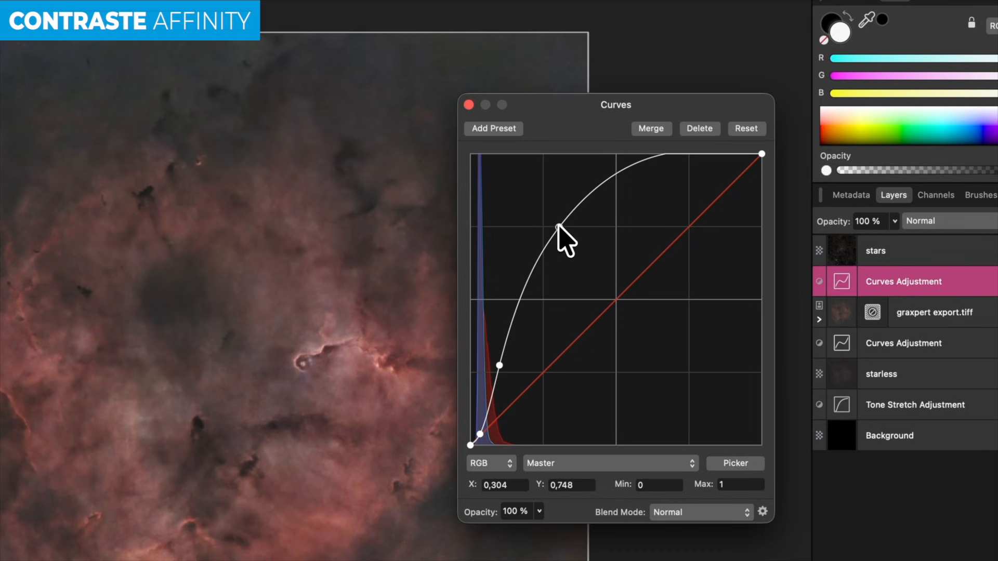
{"action": "left_click_drag", "start_coordinate": [613, 177], "coordinate": [616, 182]}
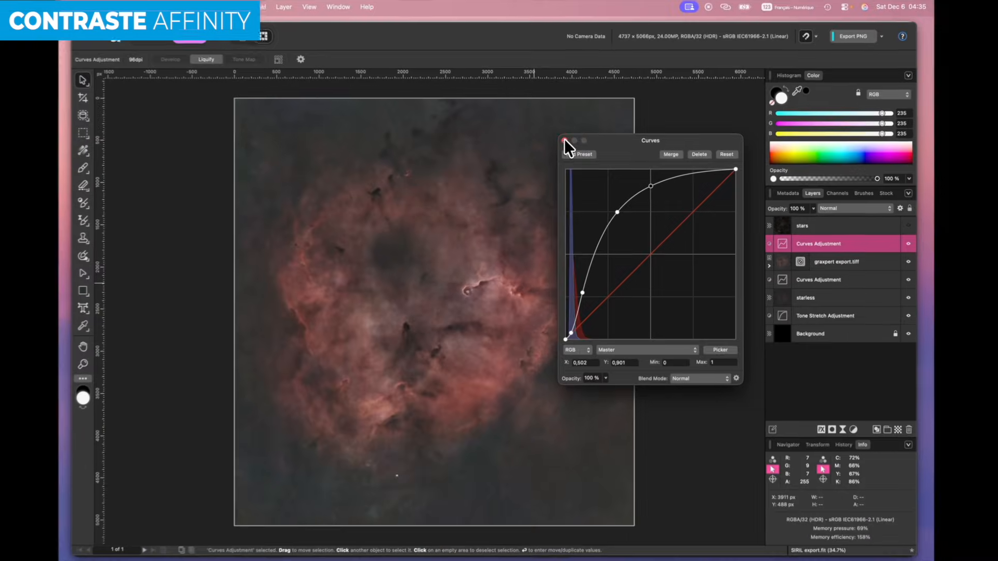
{"action": "left_click", "coordinate": [469, 104]}
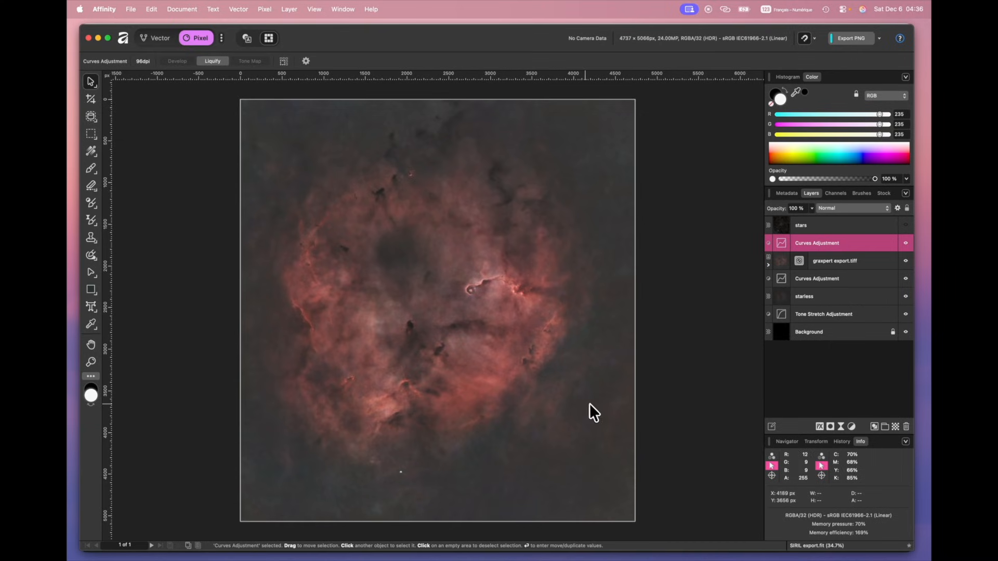
- Zoom into the dark pillar and back out, then switch to the AstroBin page in Safari
{"action": "scroll", "coordinate": [411, 345], "scroll_direction": "up", "scroll_amount": 3}
{"action": "scroll", "coordinate": [409, 339], "scroll_direction": "up", "scroll_amount": 8}
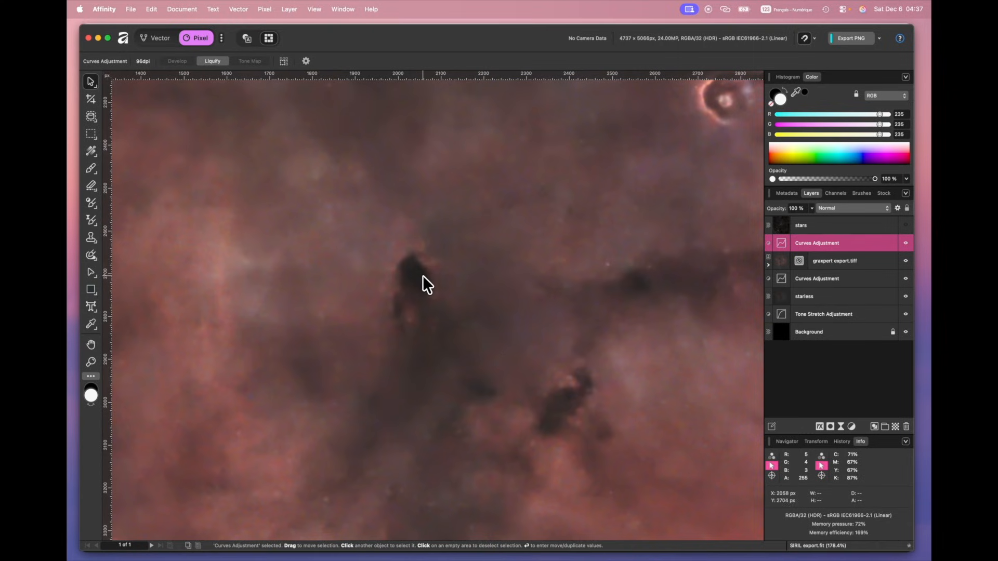
{"action": "scroll", "coordinate": [585, 273], "scroll_direction": "down", "scroll_amount": 5}
{"action": "scroll", "coordinate": [587, 276], "scroll_direction": "down", "scroll_amount": 3}
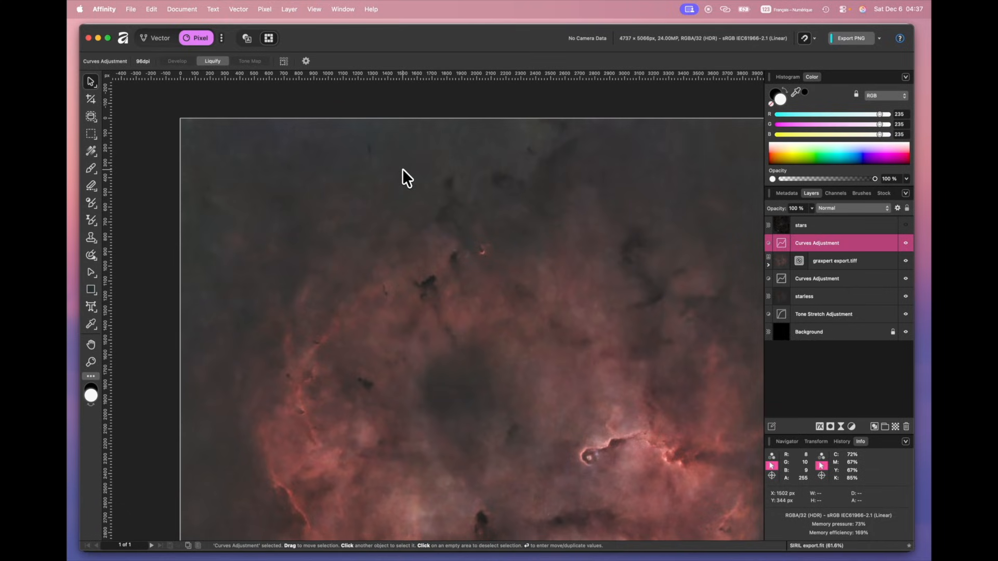
{"action": "scroll", "coordinate": [425, 197], "scroll_direction": "down", "scroll_amount": 5}
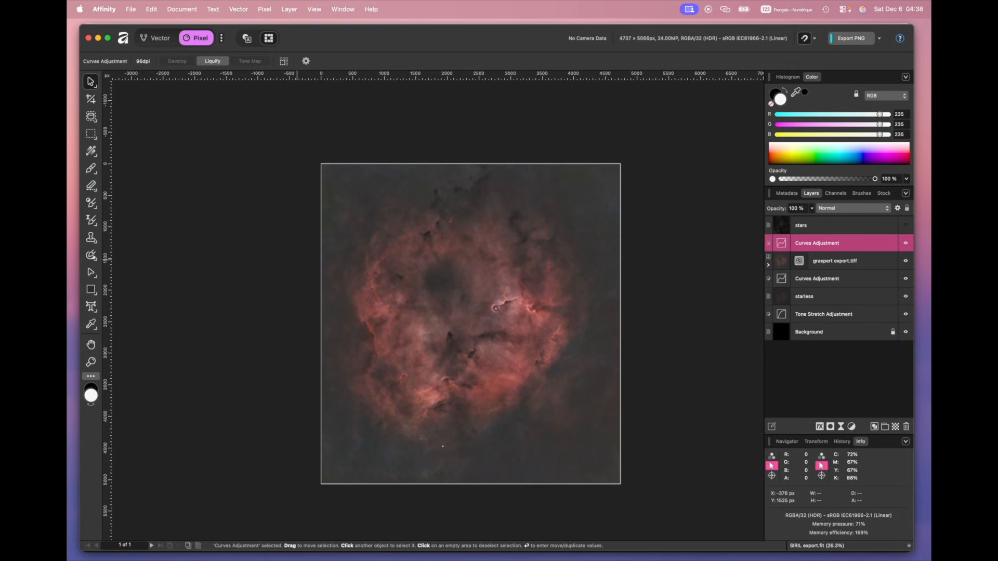
{"action": "key", "text": "super+Tab"}
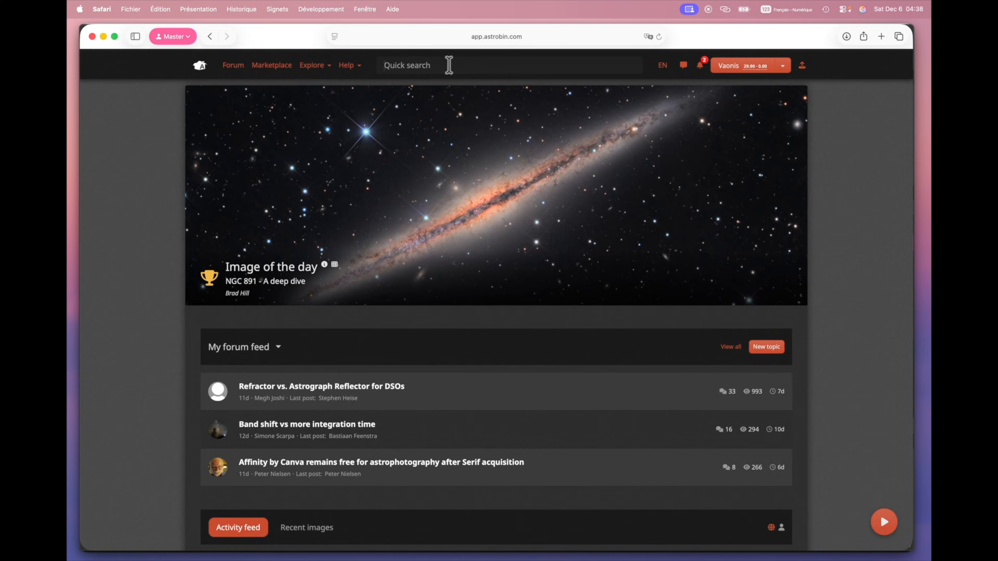
- Search AstroBin for 'IC 1396' and scroll through the results
{"action": "left_click", "coordinate": [449, 65]}
{"action": "type", "text": "IC 1396"}
{"action": "key", "text": "Return"}
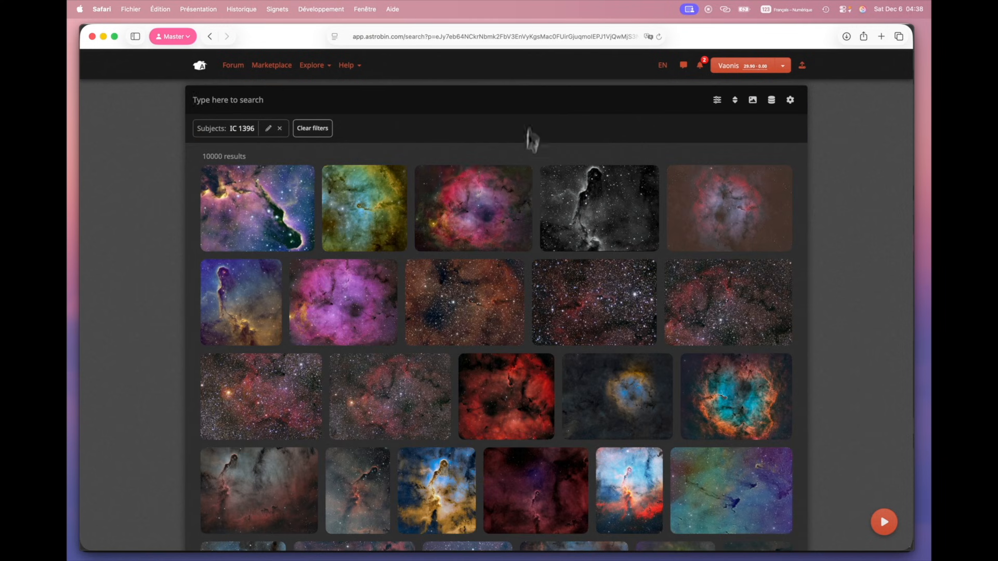
{"action": "scroll", "coordinate": [524, 312], "scroll_direction": "down", "scroll_amount": 3}
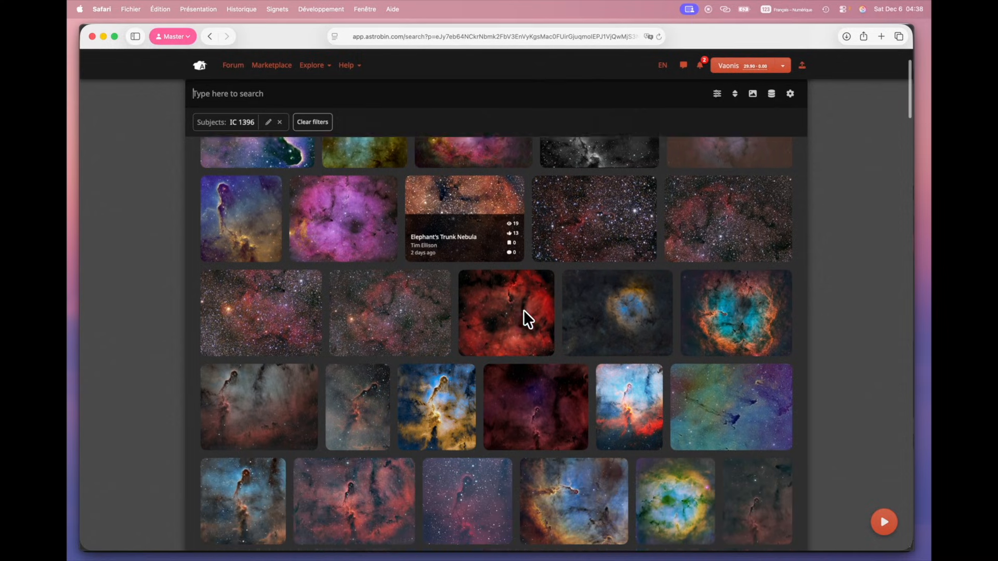
{"action": "scroll", "coordinate": [523, 310], "scroll_direction": "down", "scroll_amount": 10}
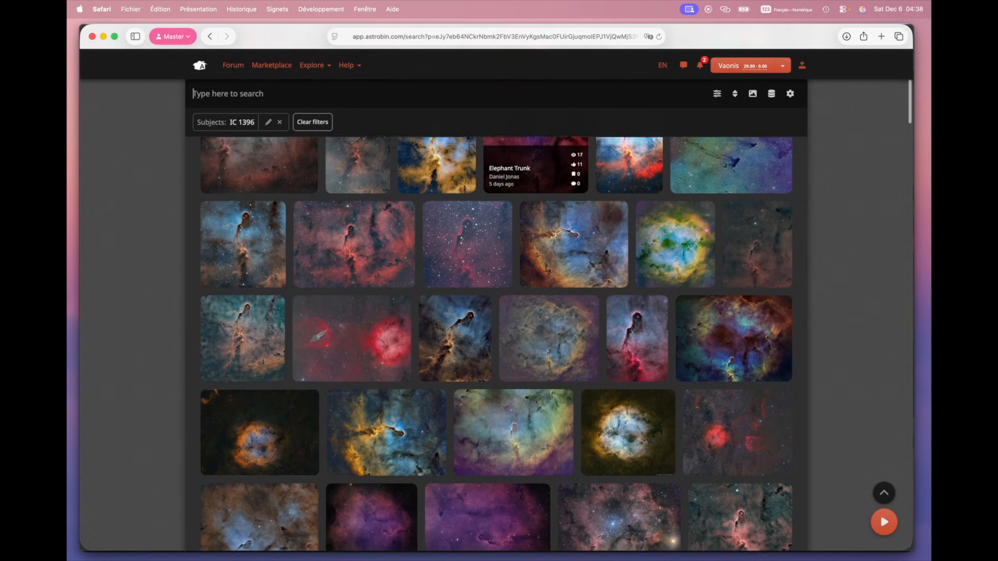
{"action": "scroll", "coordinate": [524, 311], "scroll_direction": "down", "scroll_amount": 1}
- View the Squid, Bat and Elephant nebula image full-screen, then return to Affinity
{"action": "left_click", "coordinate": [350, 299]}
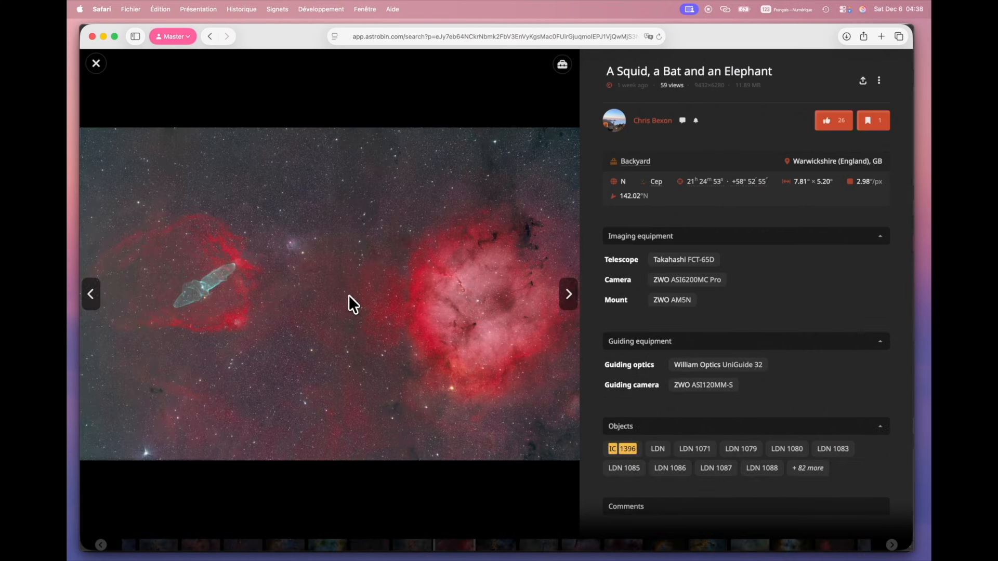
{"action": "left_click", "coordinate": [351, 294]}
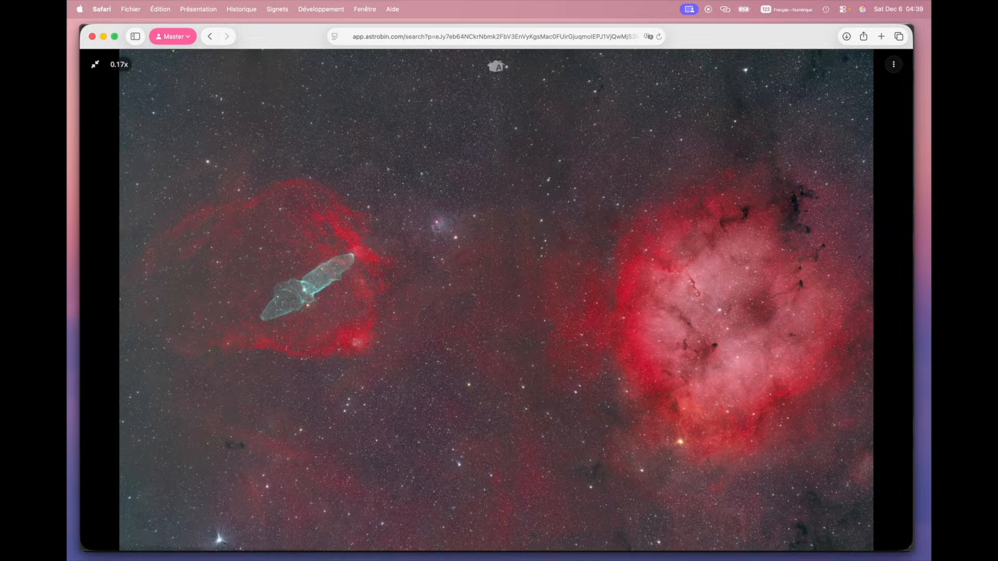
{"action": "key", "text": "super+Tab"}
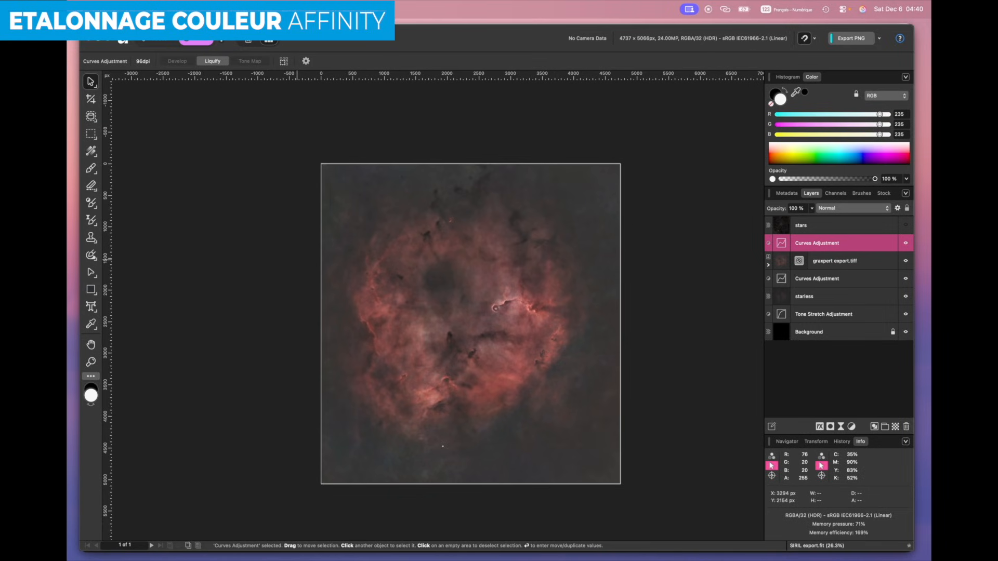
- Add a Selective Color adjustment layer above the Curves Adjustment
{"action": "scroll", "coordinate": [530, 300], "scroll_direction": "up", "scroll_amount": 5}
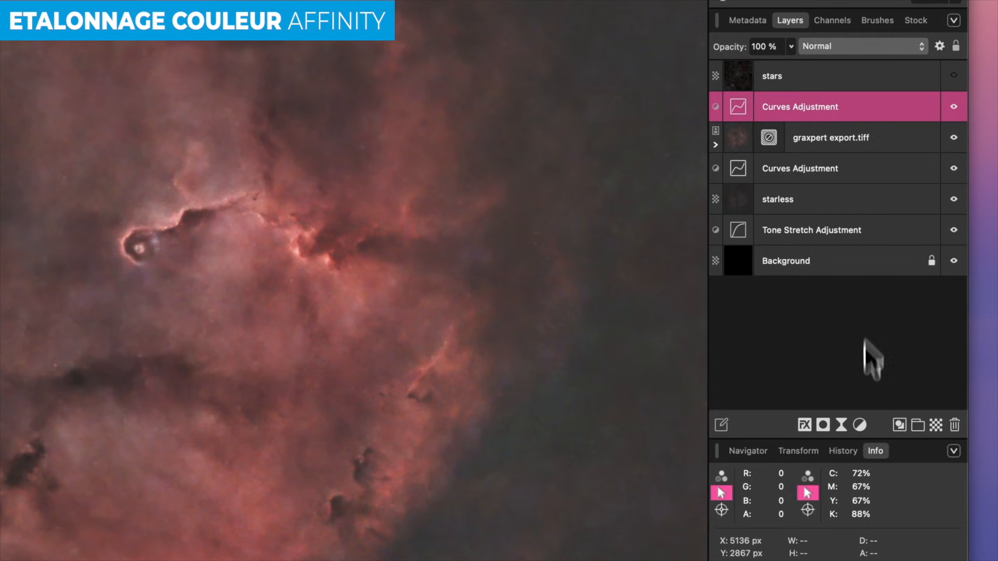
{"action": "left_click", "coordinate": [860, 424]}
{"action": "mouse_move", "coordinate": [910, 551]}
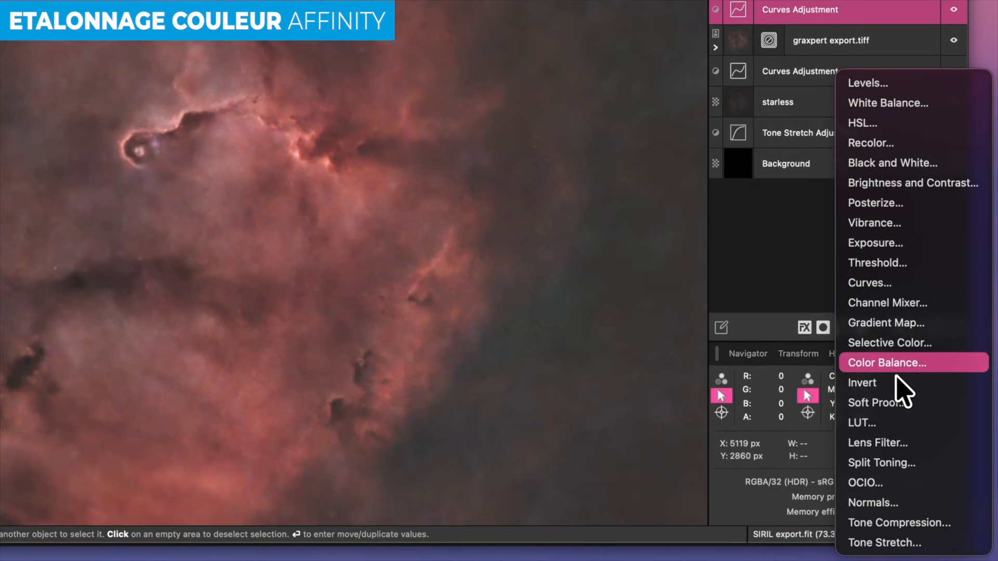
{"action": "left_click", "coordinate": [897, 349]}
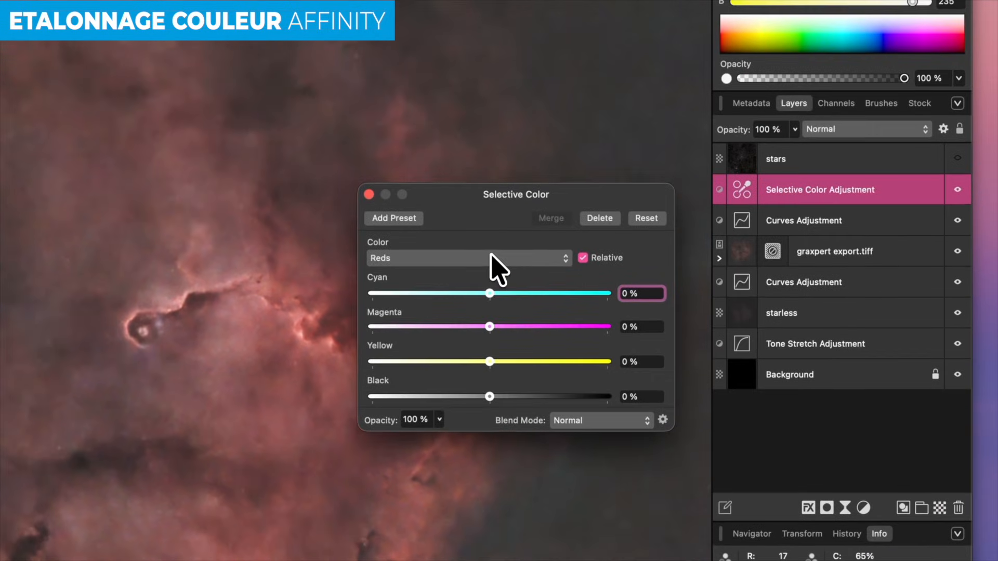
- Set Selective Color Reds to Cyan −40%, Magenta 5% and Yellow 60%
{"action": "left_click", "coordinate": [490, 79]}
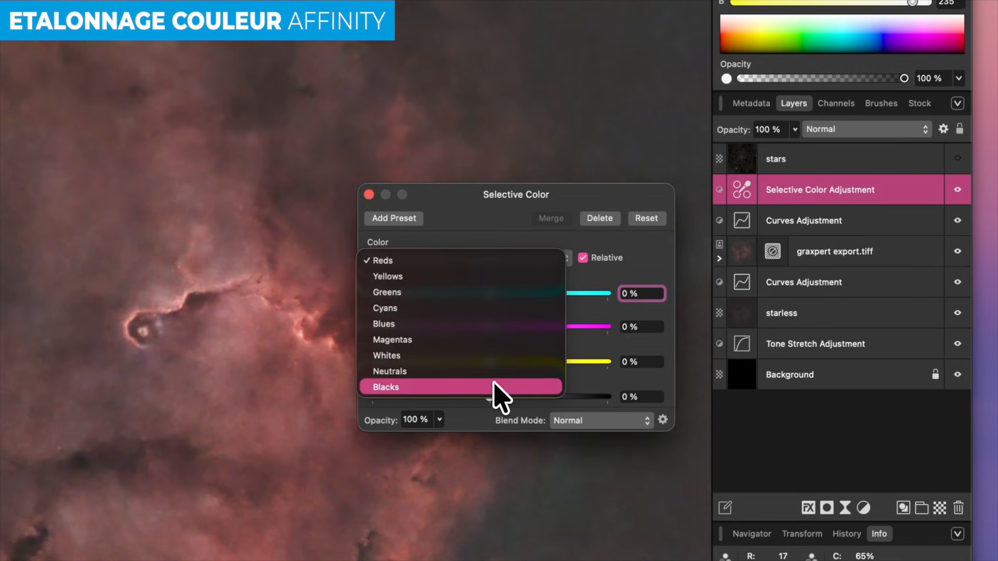
{"action": "left_click", "coordinate": [461, 260]}
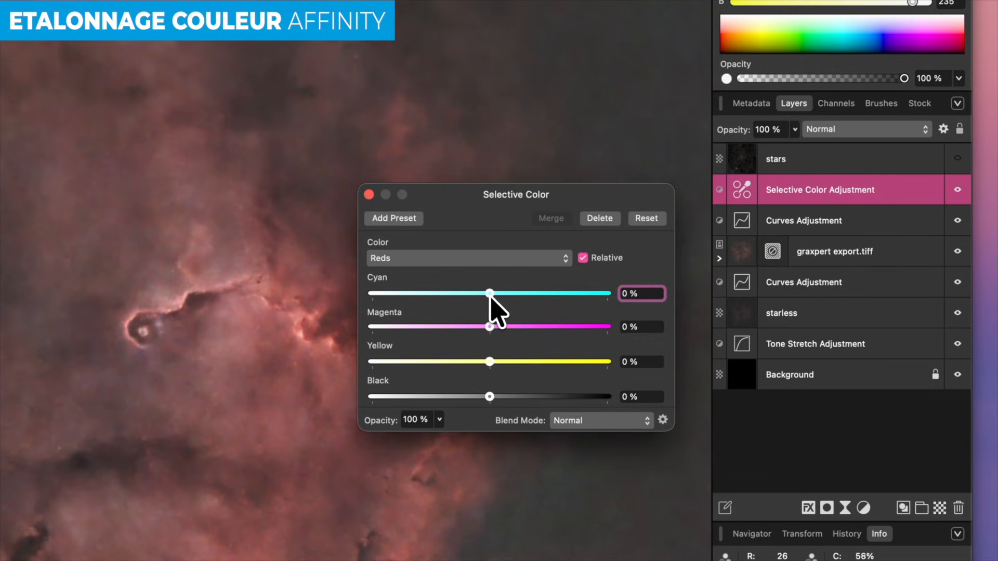
{"action": "left_click_drag", "start_coordinate": [488, 291], "coordinate": [443, 289]}
{"action": "left_click_drag", "start_coordinate": [491, 326], "coordinate": [495, 325]}
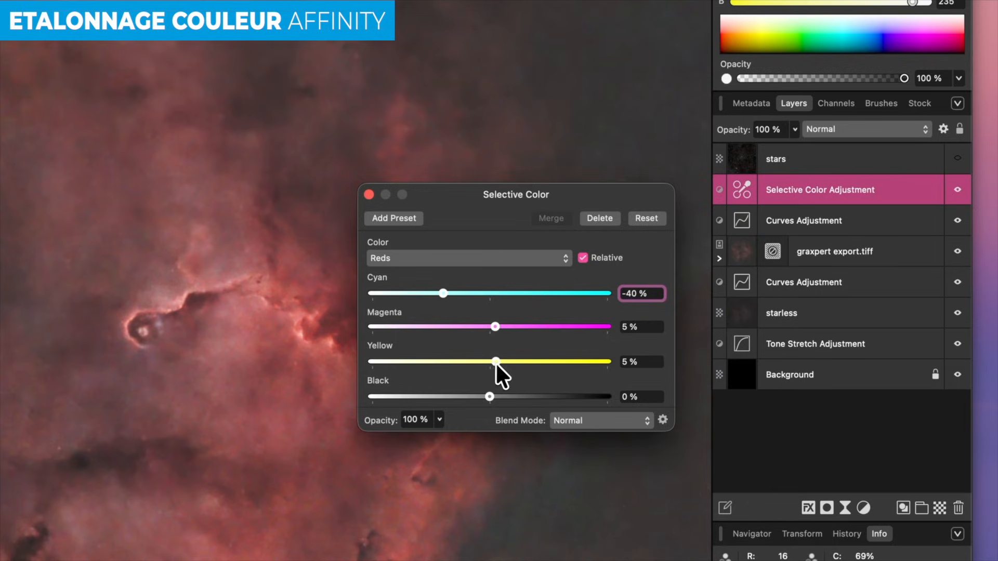
{"action": "left_click_drag", "start_coordinate": [495, 362], "coordinate": [560, 363]}
{"action": "left_click", "coordinate": [369, 195]}
- Make the stars layer visible again
{"action": "scroll", "coordinate": [390, 200], "scroll_direction": "down", "scroll_amount": 2}
{"action": "scroll", "coordinate": [374, 187], "scroll_direction": "down", "scroll_amount": 3}
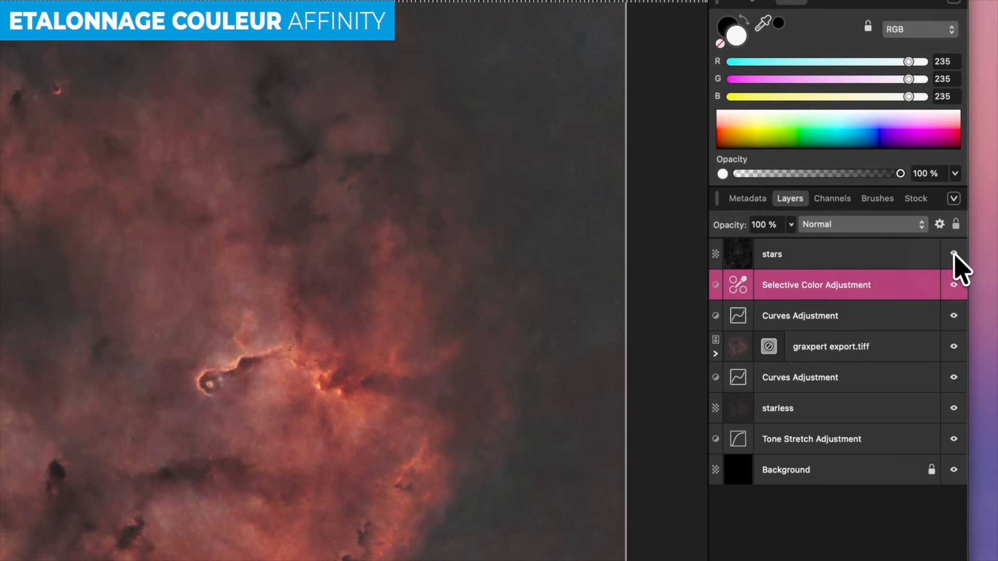
{"action": "left_click", "coordinate": [954, 254]}
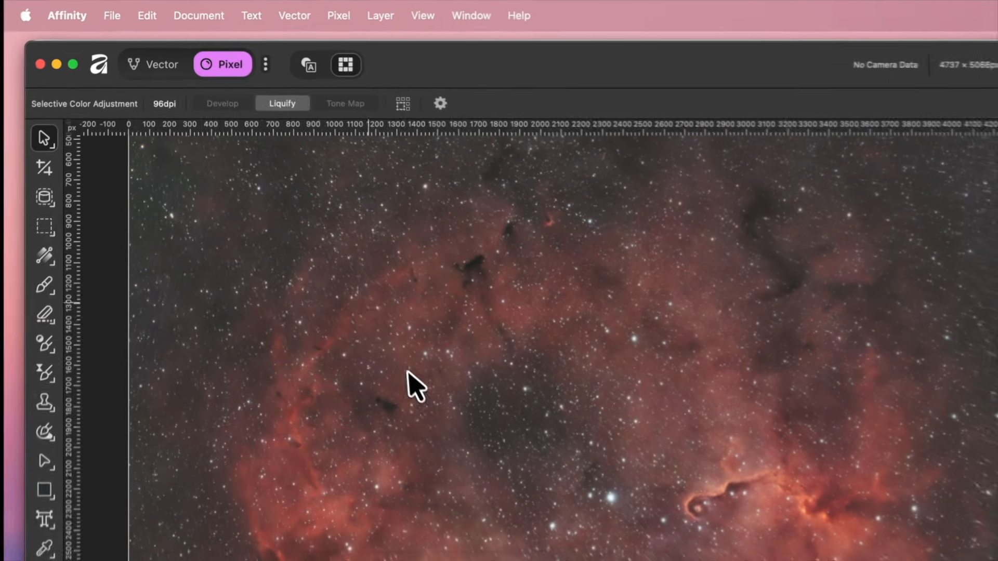
- Flip the document vertically, rotate it 90° clockwise, and fit the image in view
{"action": "left_click", "coordinate": [185, 10]}
{"action": "left_click", "coordinate": [223, 203]}
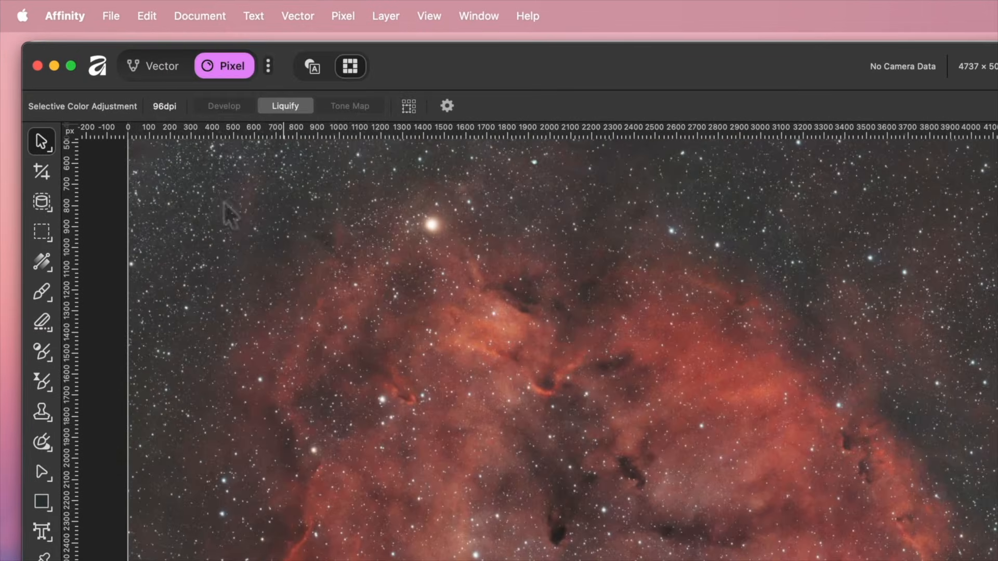
{"action": "left_click", "coordinate": [195, 19]}
{"action": "left_click", "coordinate": [218, 144]}
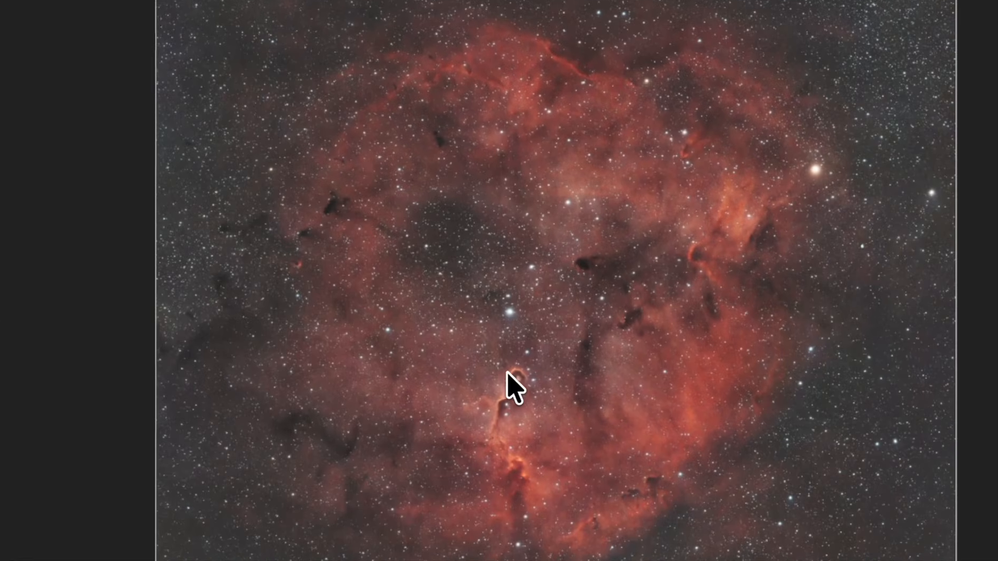
{"action": "scroll", "coordinate": [507, 372], "scroll_direction": "up", "scroll_amount": 5}
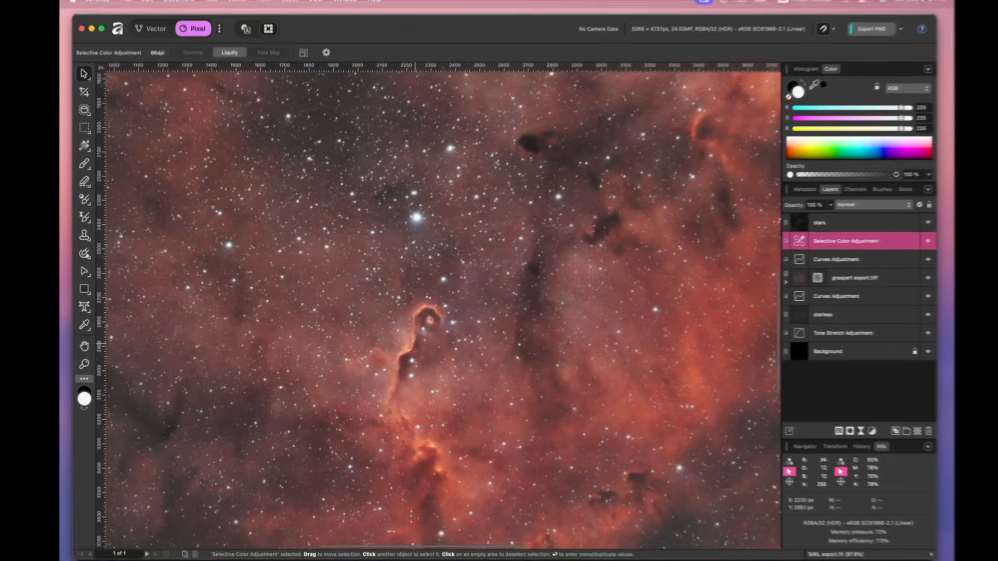
{"action": "scroll", "coordinate": [415, 343], "scroll_direction": "down", "scroll_amount": 3}
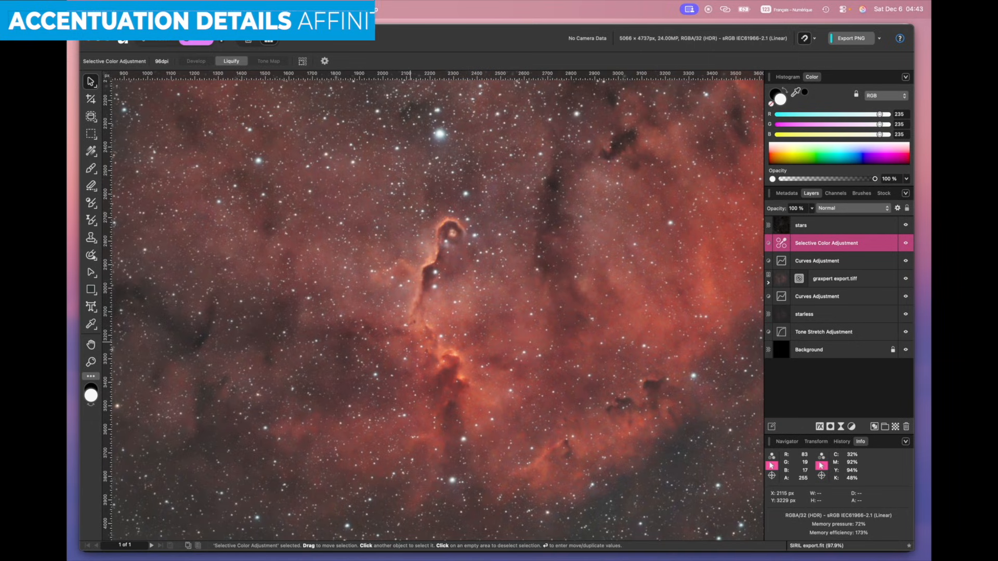
{"action": "key", "text": "super+0"}
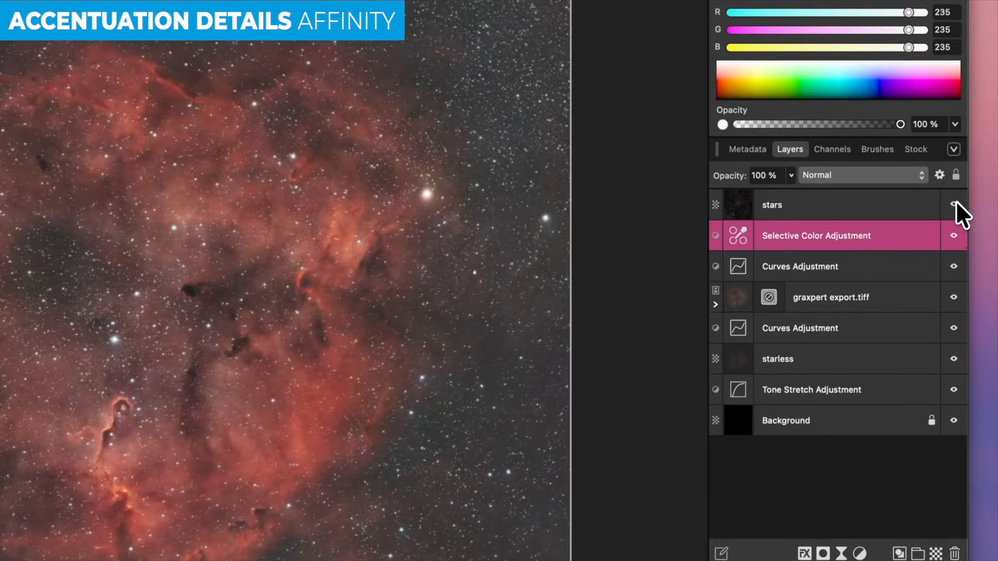
- Hide the stars layer to inspect the starless nebula up close
{"action": "left_click", "coordinate": [949, 207]}
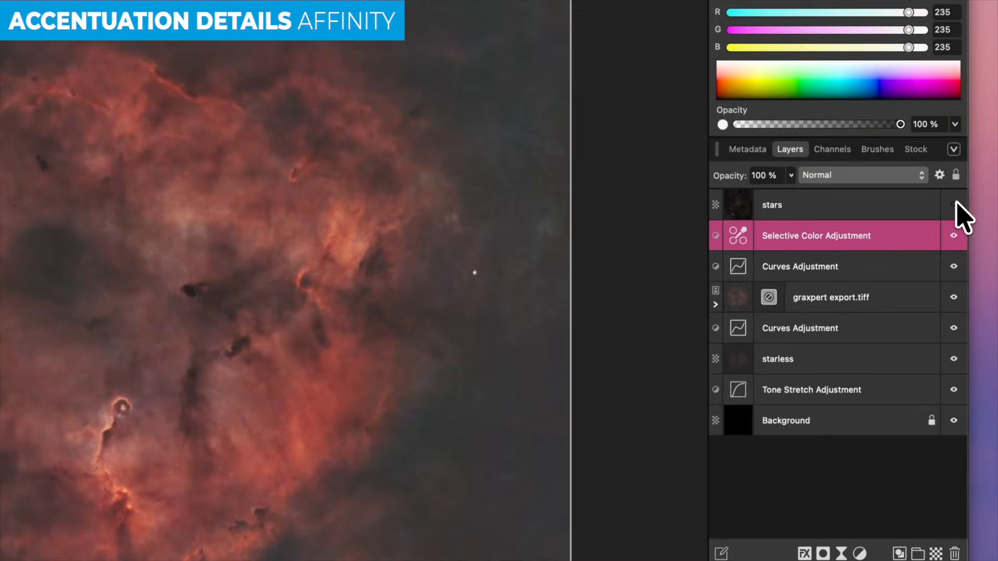
{"action": "scroll", "coordinate": [279, 341], "scroll_direction": "up", "scroll_amount": 5}
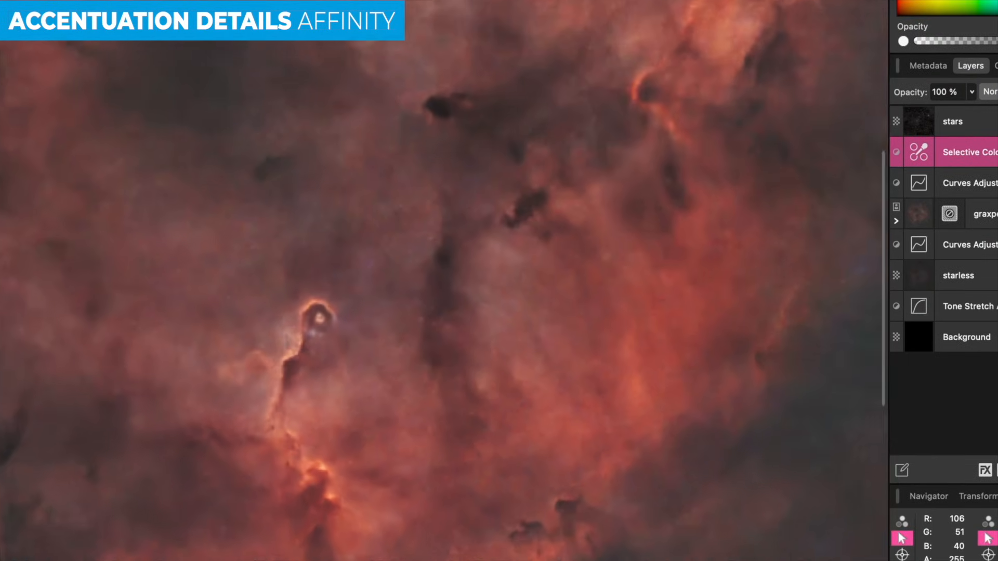
{"action": "scroll", "coordinate": [284, 332], "scroll_direction": "down", "scroll_amount": 4}
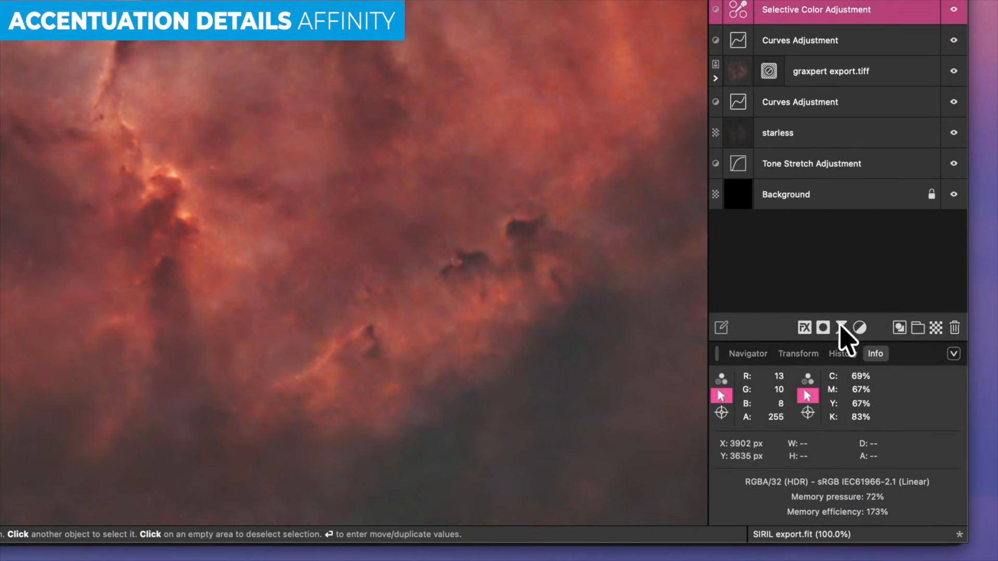
{"action": "left_click", "coordinate": [918, 390]}
- Add a Multi-Band Sharpen live filter with 0,5 px base radius, band range 4 and contrast 0,742
{"action": "mouse_move", "coordinate": [913, 551]}
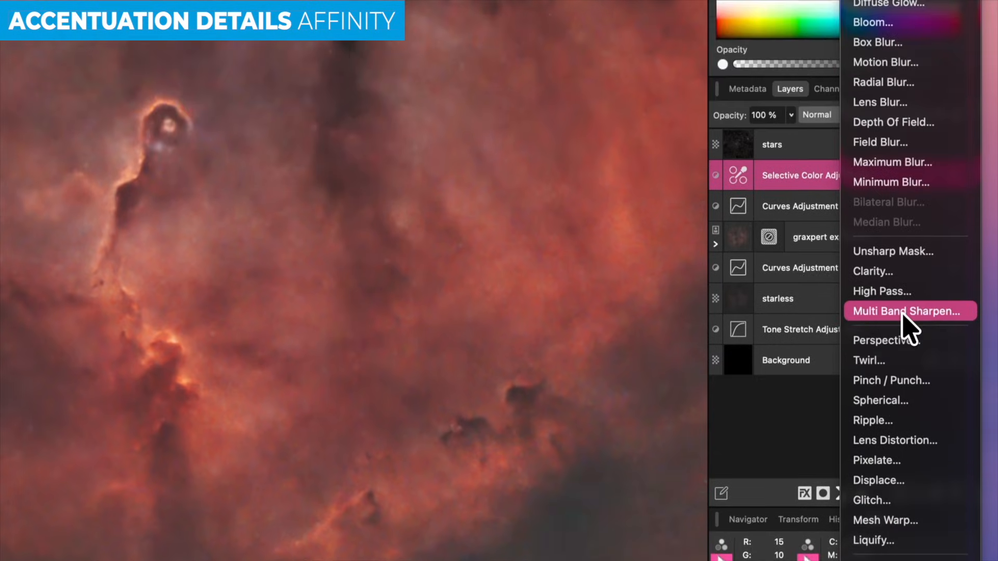
{"action": "left_click", "coordinate": [902, 147]}
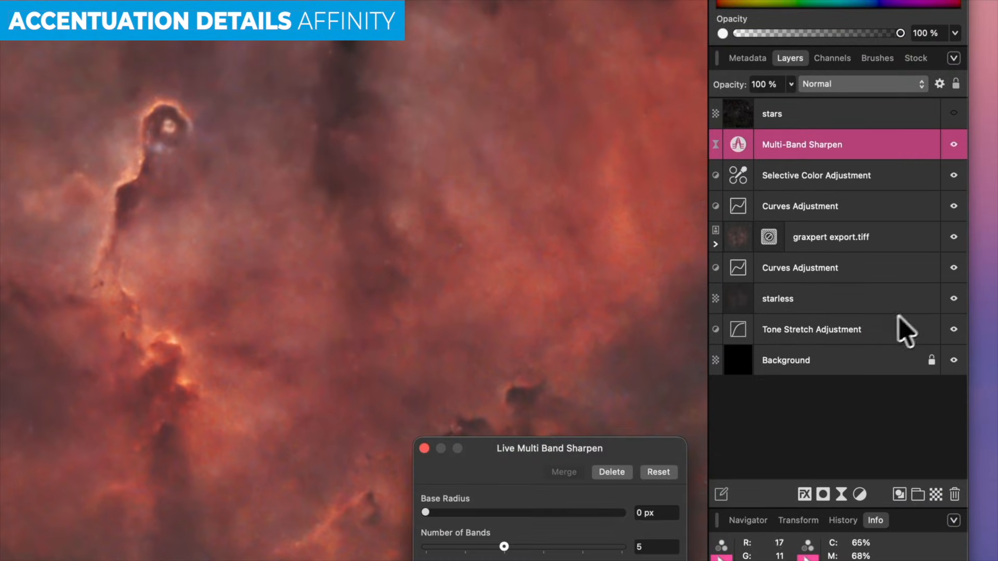
{"action": "left_click_drag", "start_coordinate": [534, 450], "coordinate": [438, 126]}
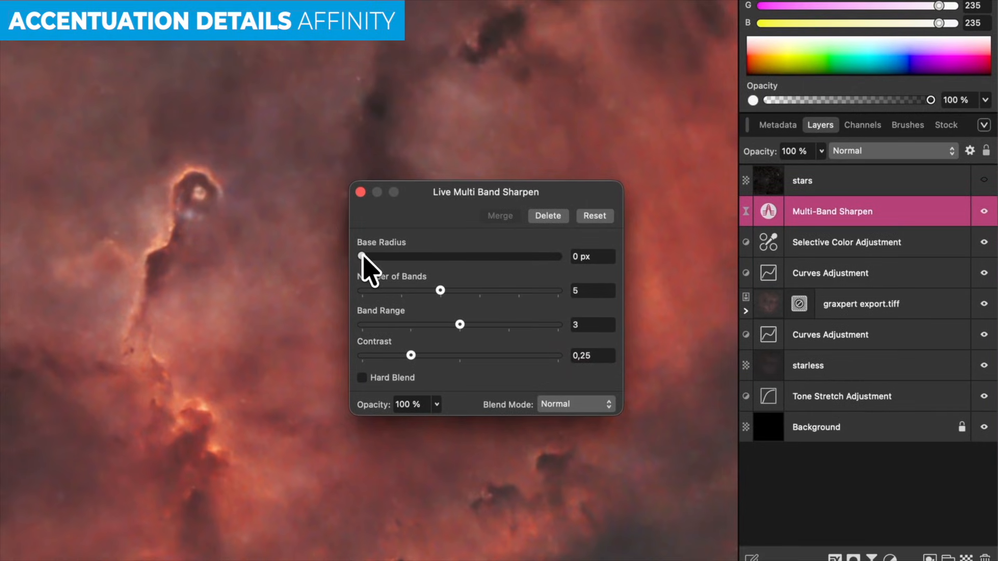
{"action": "left_click_drag", "start_coordinate": [362, 256], "coordinate": [406, 257]}
{"action": "left_click_drag", "start_coordinate": [460, 324], "coordinate": [497, 326]}
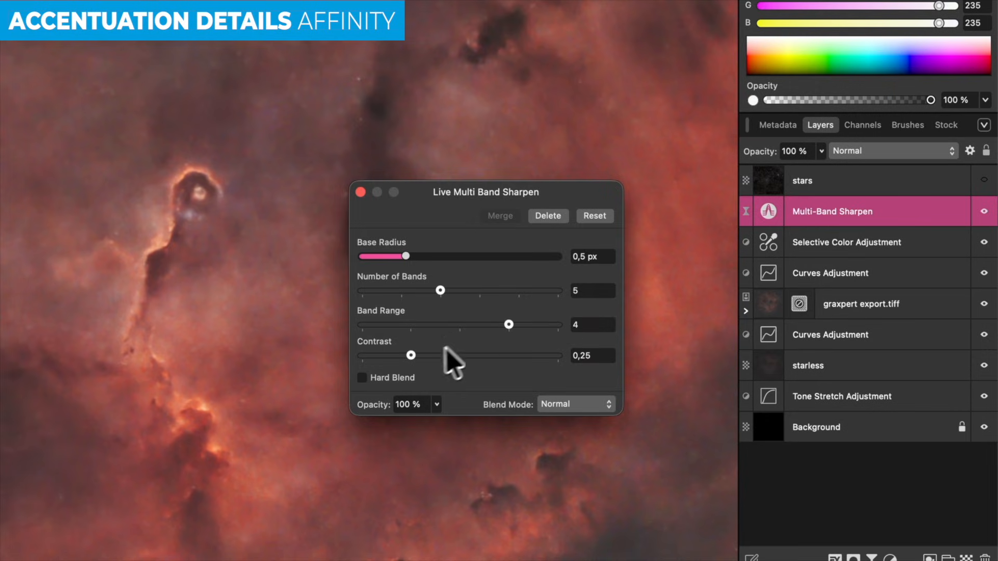
{"action": "left_click_drag", "start_coordinate": [412, 356], "coordinate": [509, 360]}
{"action": "left_click", "coordinate": [361, 192]}
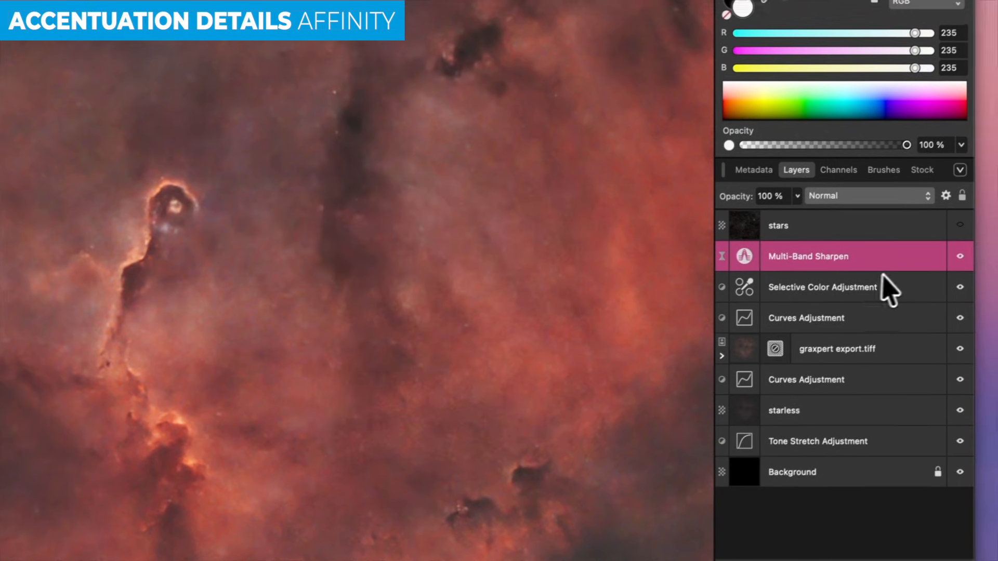
- Toggle the sharpen filter to compare before and after, then open graxpert export's Noise Reduction settings
{"action": "left_click", "coordinate": [953, 260]}
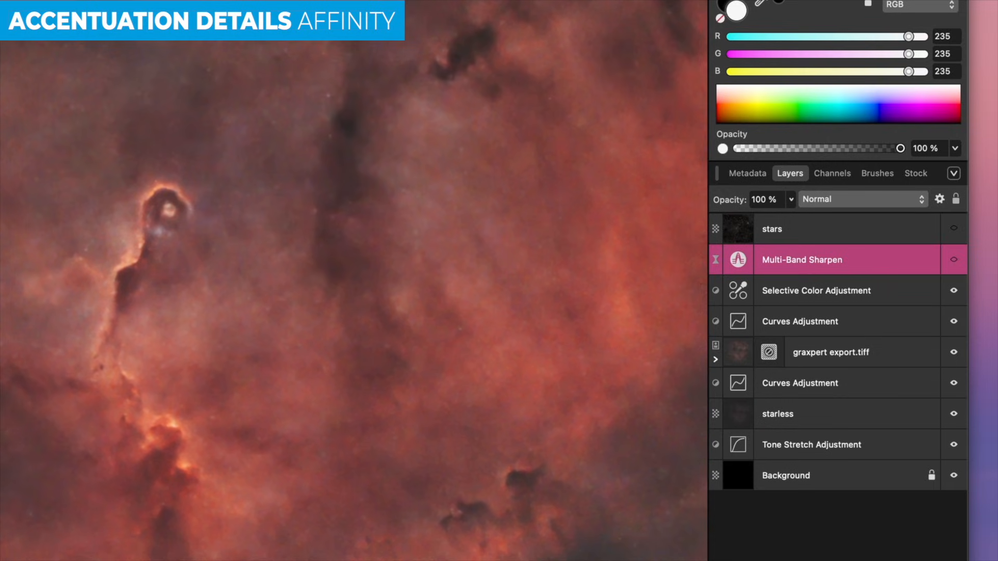
{"action": "left_click", "coordinate": [954, 260]}
{"action": "left_click", "coordinate": [954, 260]}
{"action": "left_click", "coordinate": [954, 260]}
{"action": "left_click", "coordinate": [954, 260]}
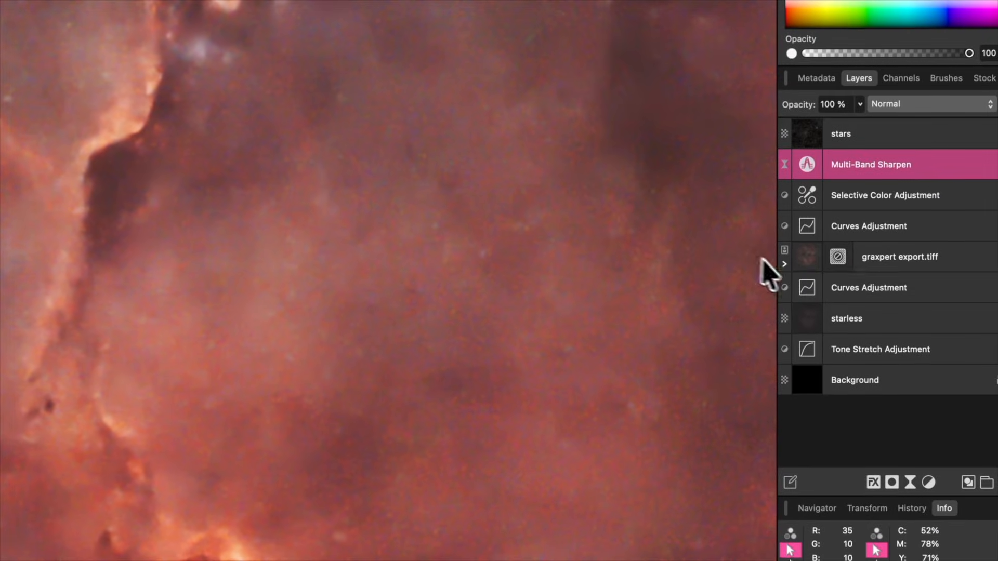
{"action": "left_click", "coordinate": [768, 301]}
{"action": "double_click", "coordinate": [787, 314]}
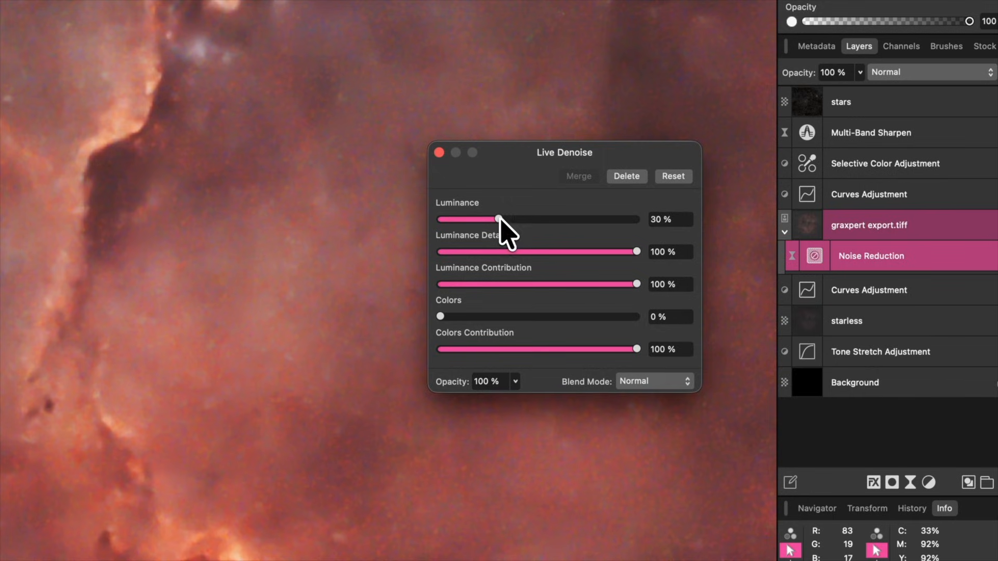
- Raise the Noise Reduction Luminance from 30% to 100%, then fit the whole image in view
{"action": "left_click_drag", "start_coordinate": [499, 219], "coordinate": [519, 220]}
{"action": "left_click_drag", "start_coordinate": [622, 220], "coordinate": [673, 232]}
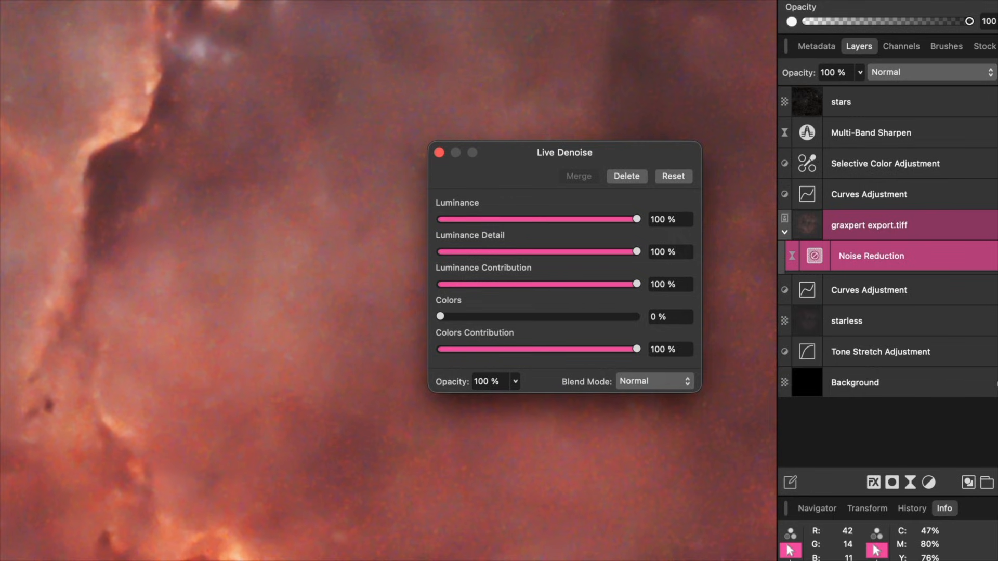
{"action": "scroll", "coordinate": [389, 235], "scroll_direction": "down", "scroll_amount": 4}
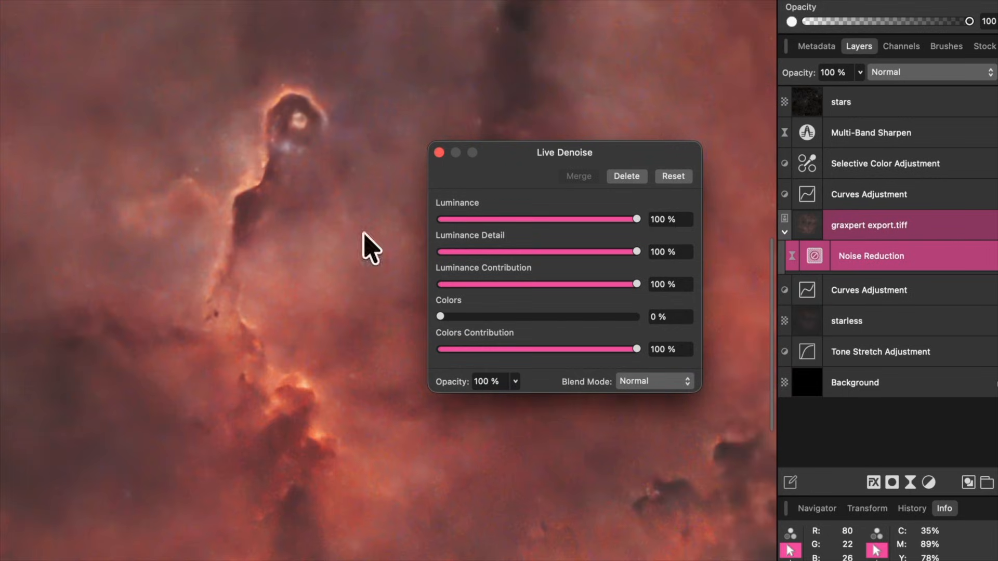
{"action": "left_click_drag", "start_coordinate": [638, 215], "coordinate": [716, 237]}
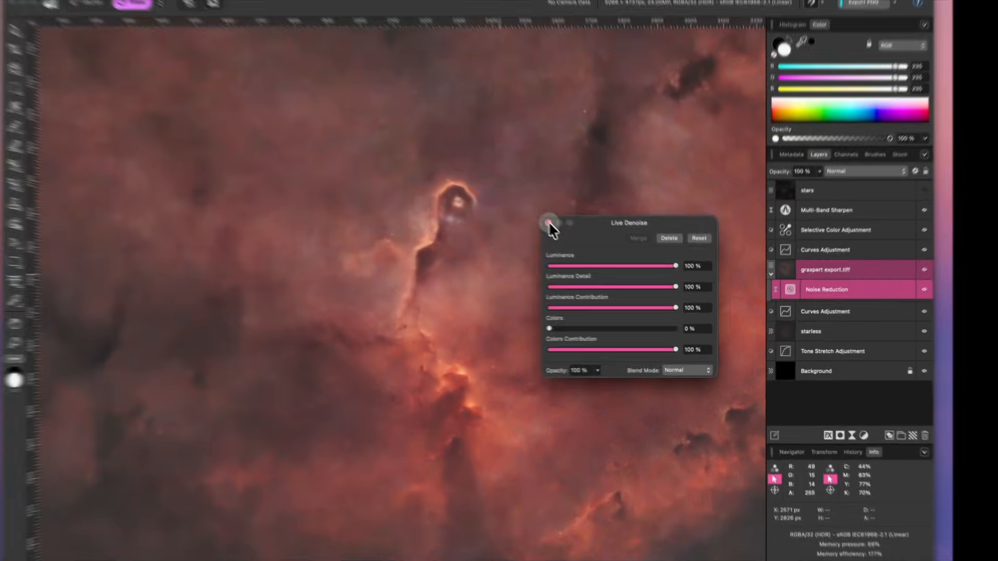
{"action": "left_click", "coordinate": [440, 152]}
{"action": "key", "text": "super+0"}
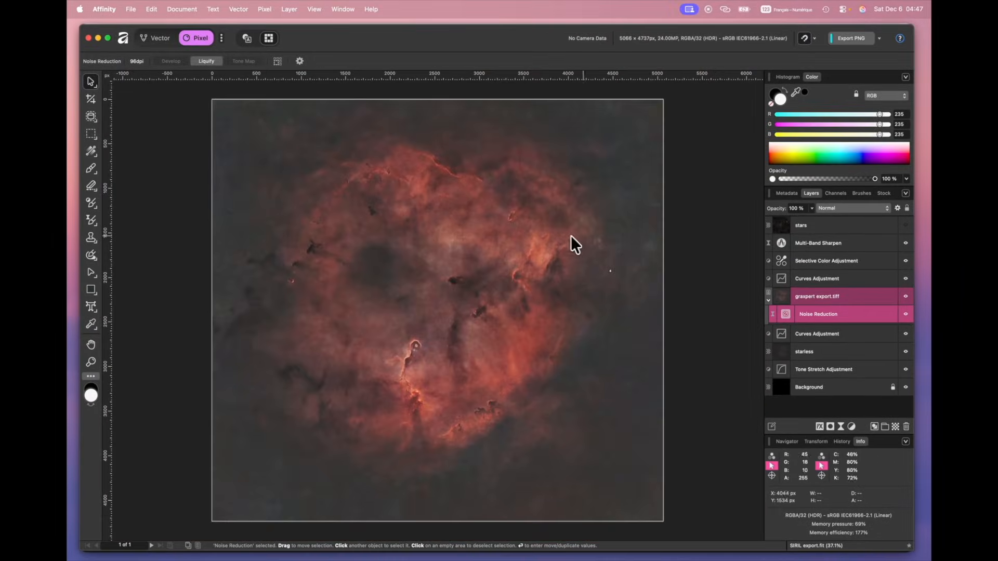
- Make the stars layer visible and selected, then add a Curves adjustment on top
{"action": "left_click", "coordinate": [905, 225]}
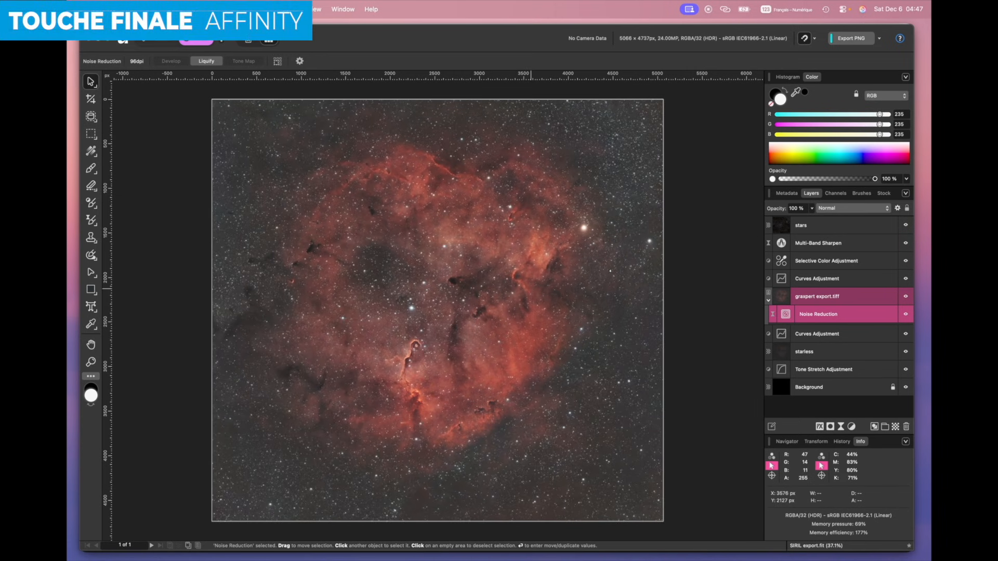
{"action": "left_click", "coordinate": [841, 225]}
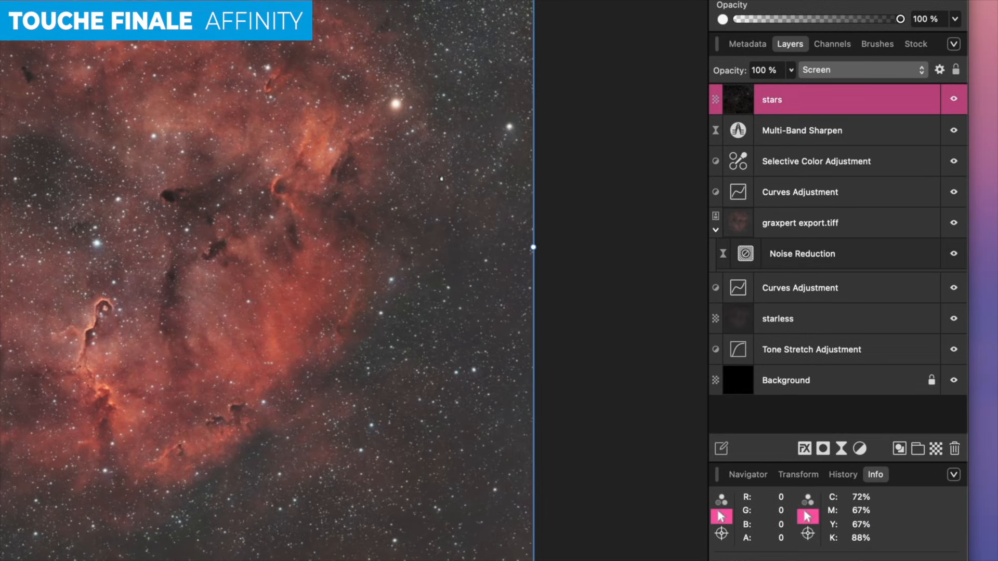
{"action": "left_click", "coordinate": [860, 448]}
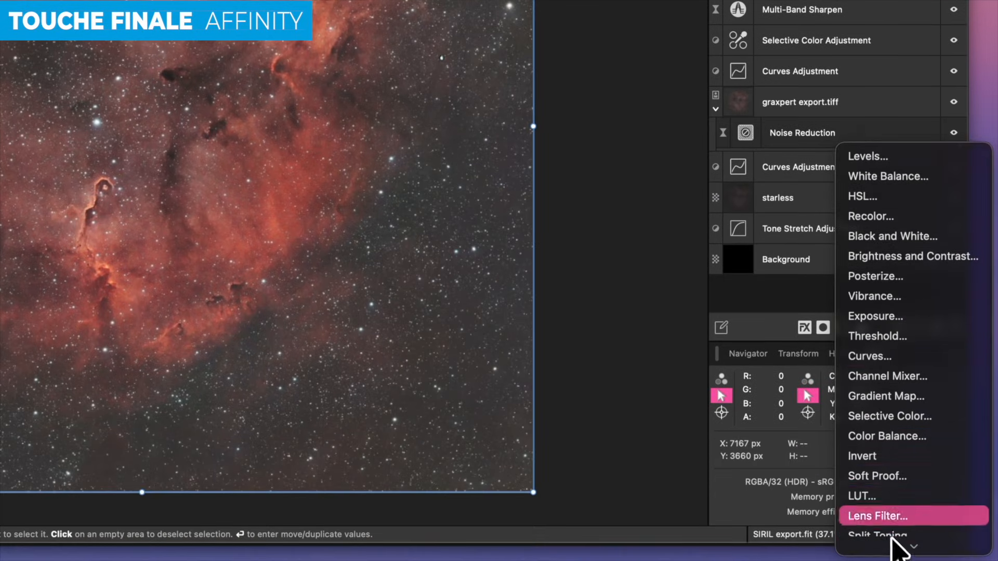
{"action": "left_click", "coordinate": [879, 478]}
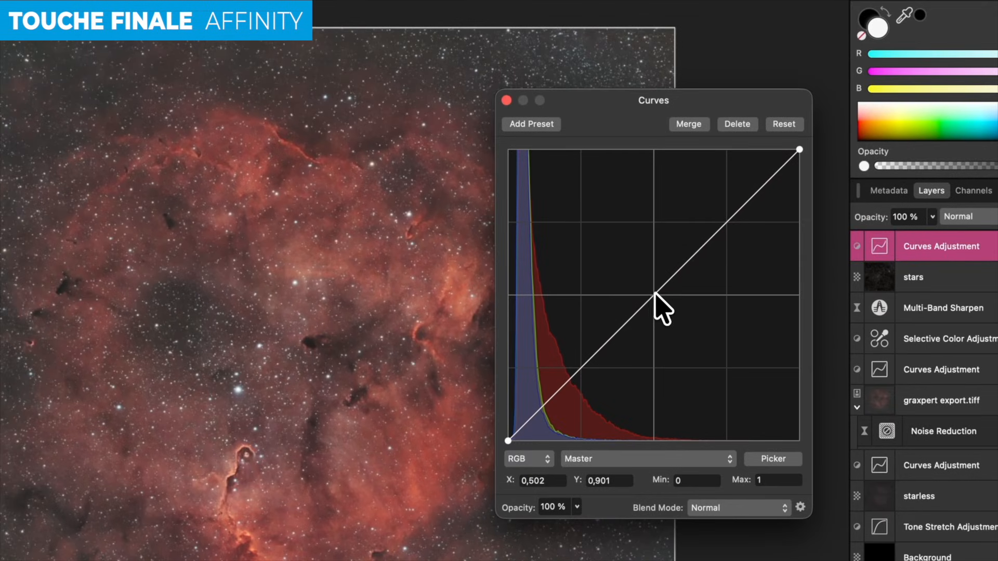
- Shape an S-curve by lifting the midtone point and pulling a new shadow point down
{"action": "left_click_drag", "start_coordinate": [655, 294], "coordinate": [654, 273]}
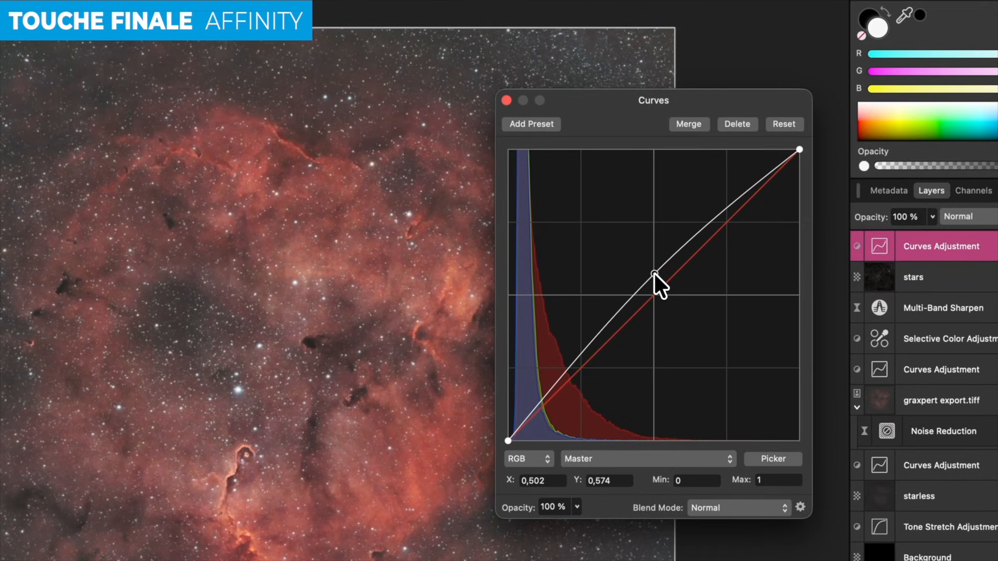
{"action": "left_click", "coordinate": [528, 416]}
{"action": "left_click_drag", "start_coordinate": [527, 416], "coordinate": [512, 436]}
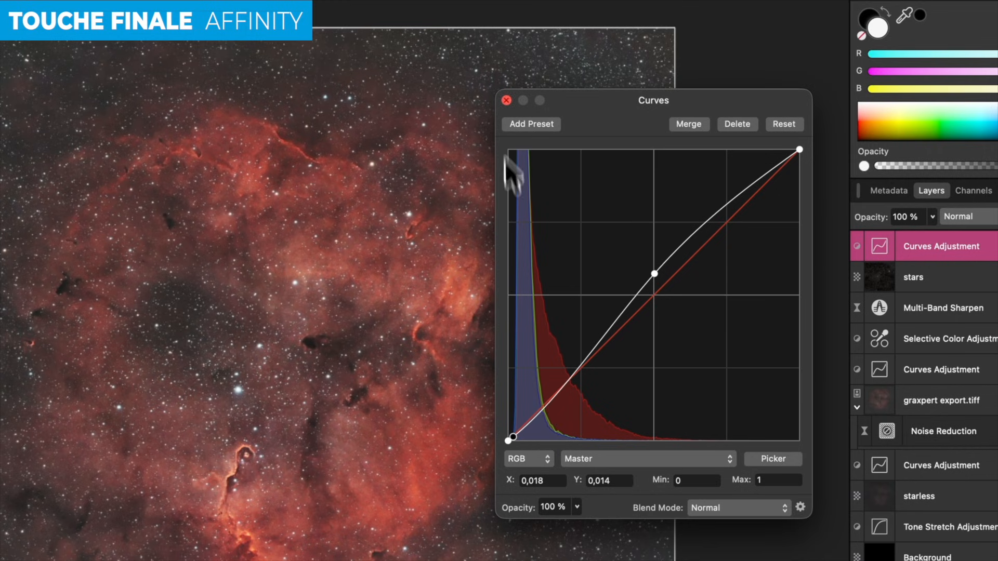
{"action": "left_click", "coordinate": [506, 100]}
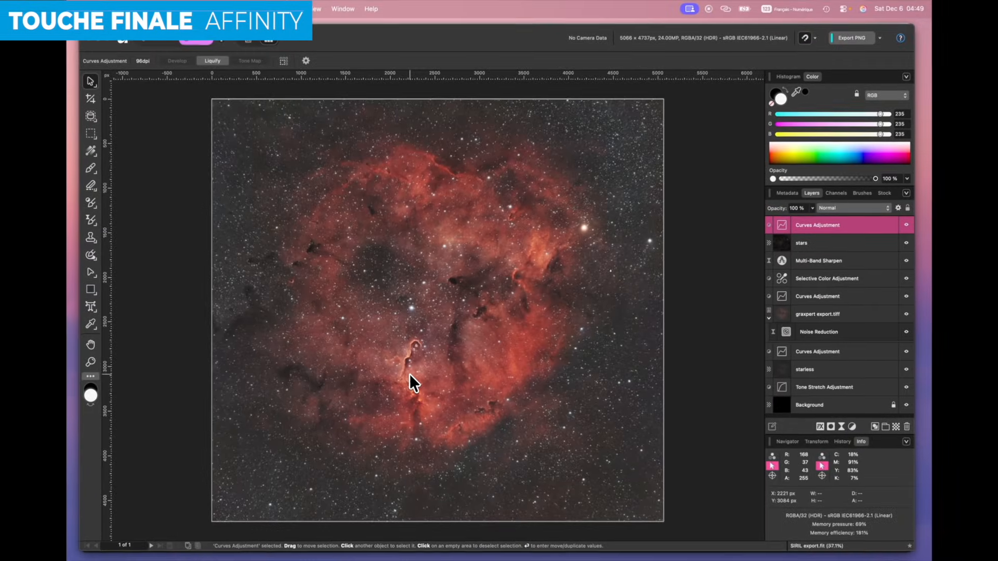
{"action": "scroll", "coordinate": [308, 468], "scroll_direction": "up", "scroll_amount": 5}
- Save the processed nebula as a new file named 'version 1'
{"action": "scroll", "coordinate": [409, 374], "scroll_direction": "down", "scroll_amount": 5}
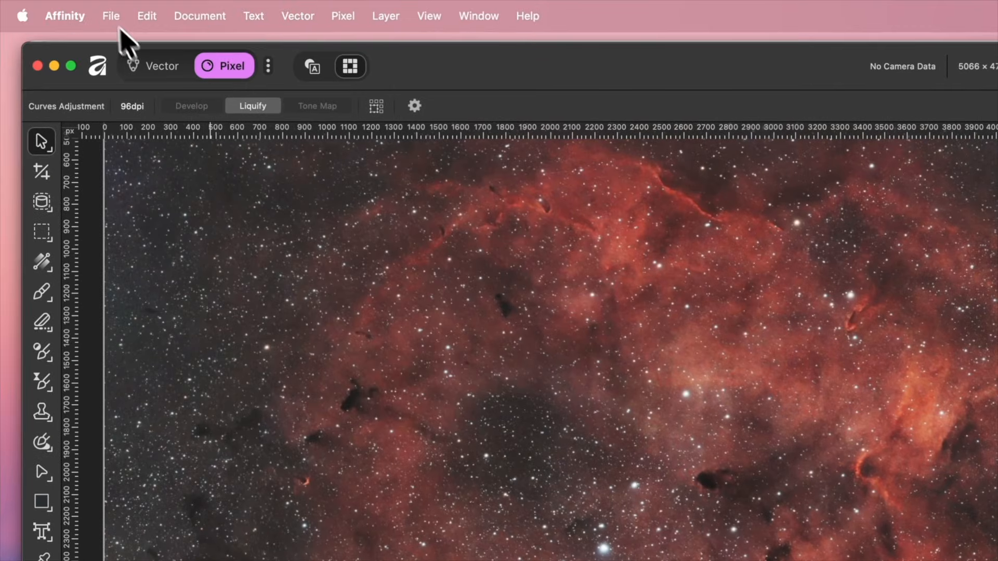
{"action": "left_click", "coordinate": [132, 9]}
{"action": "left_click", "coordinate": [162, 274]}
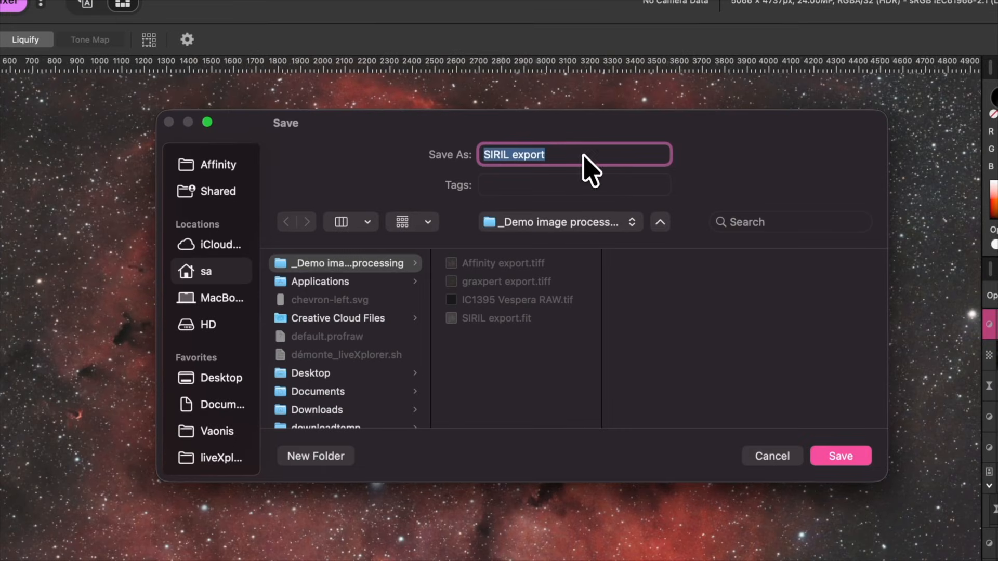
{"action": "type", "text": "version"}
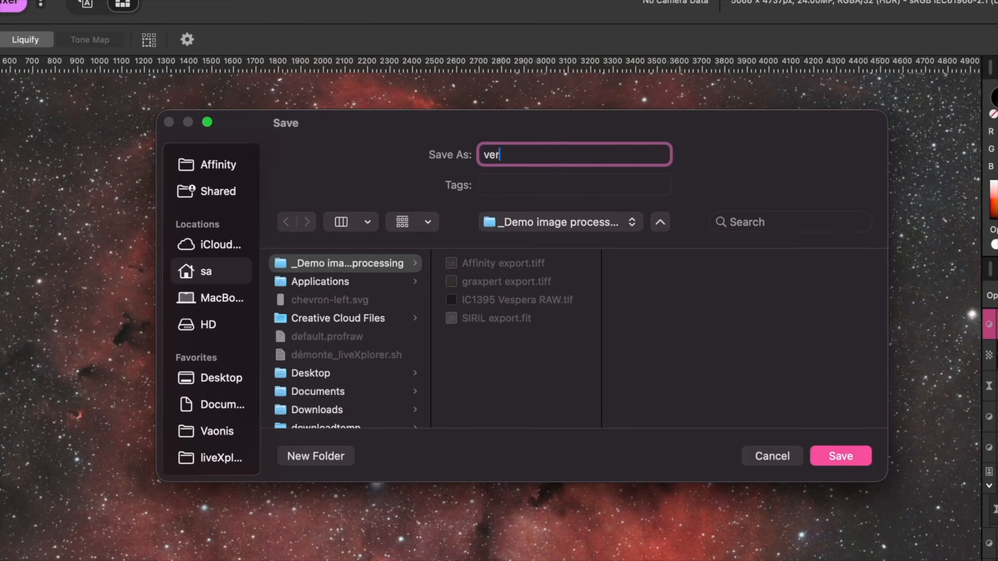
{"action": "type", "text": " 1"}
{"action": "key", "text": "Return"}
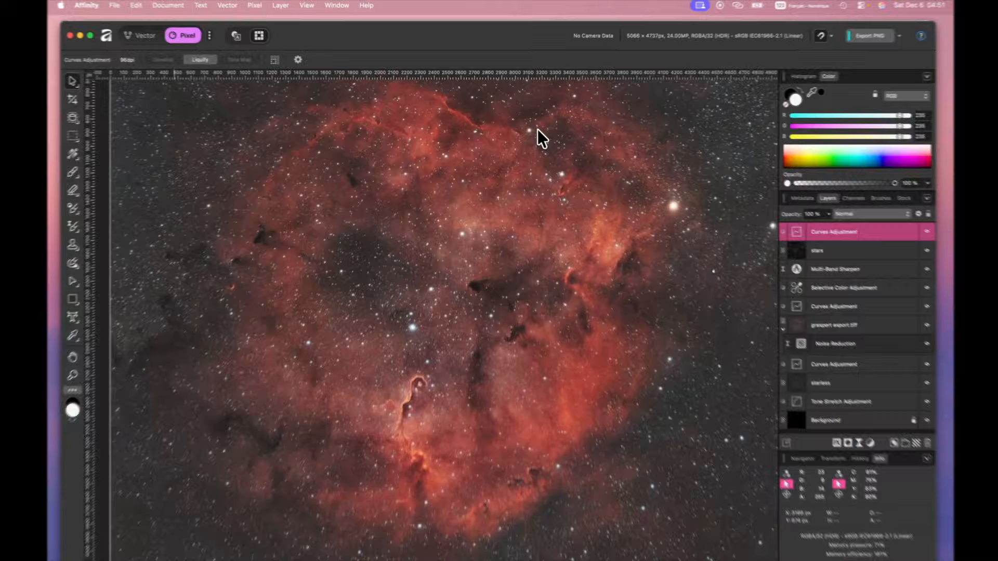